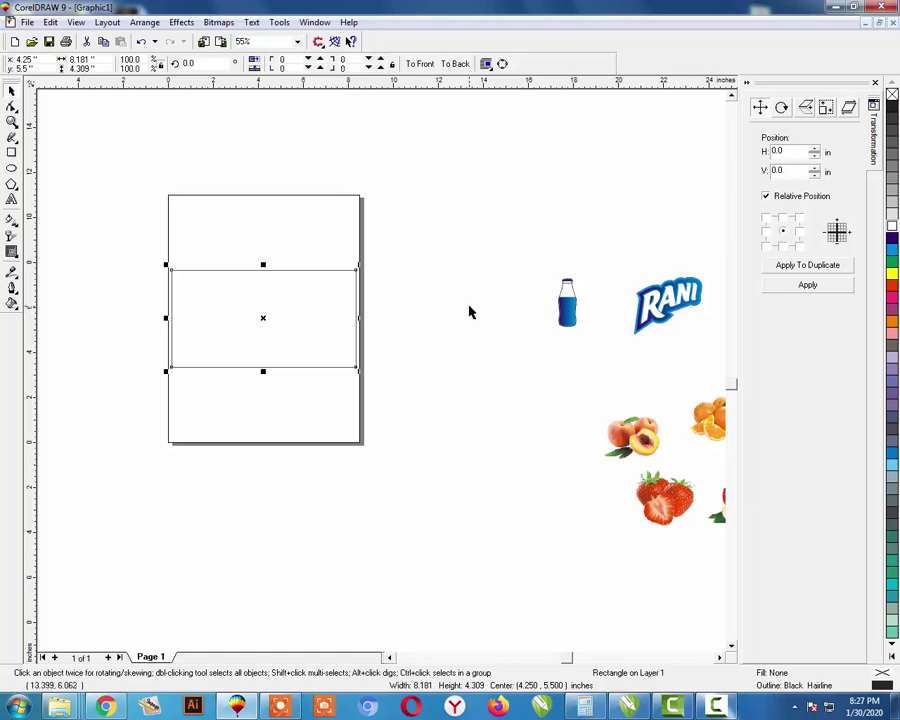
Start a fountain fill on the rectangle with its start colour set to C100 M100 Y0 K0.
key(F11)
click(374, 360)
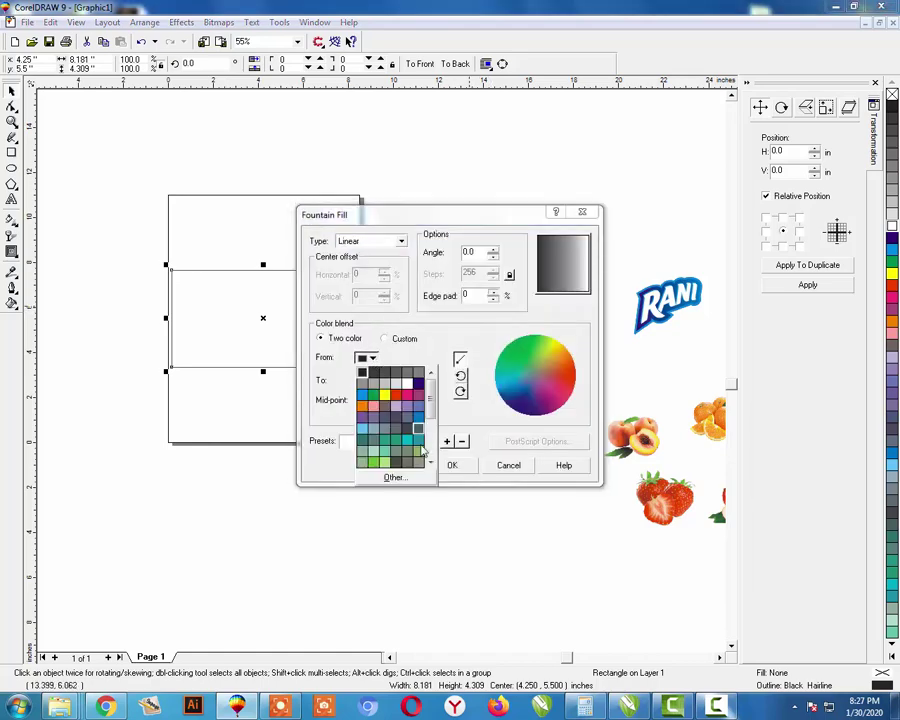
click(398, 477)
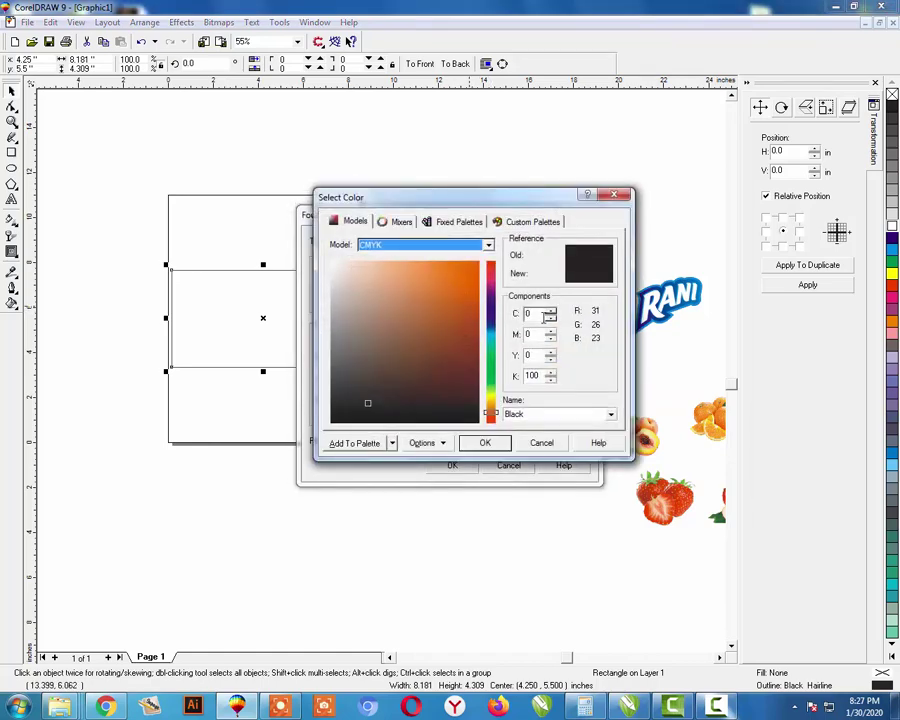
double_click(524, 314)
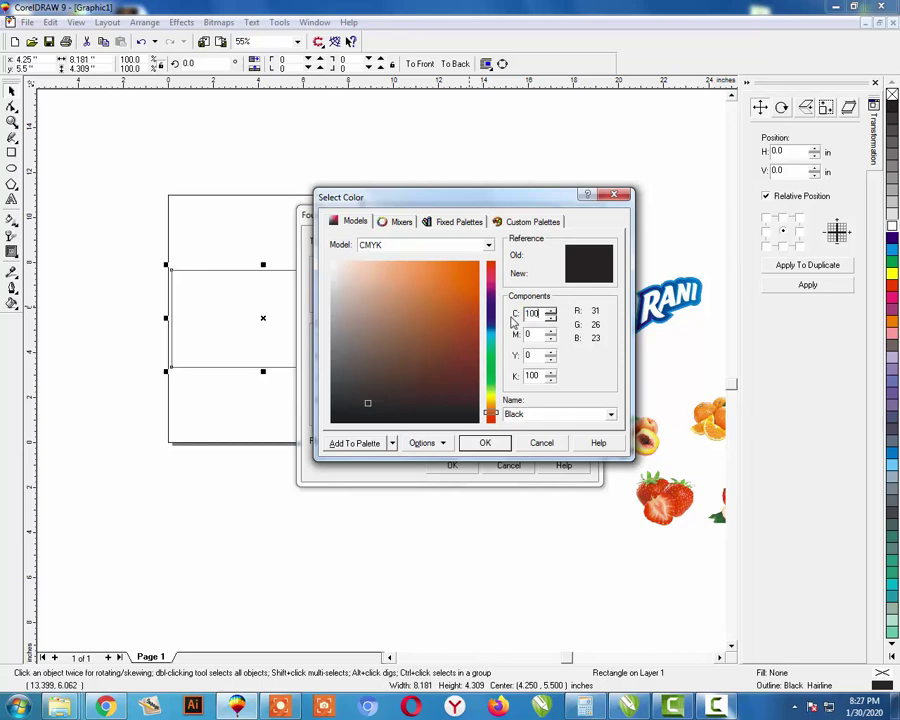
key(Tab)
text(100)
key(Tab)
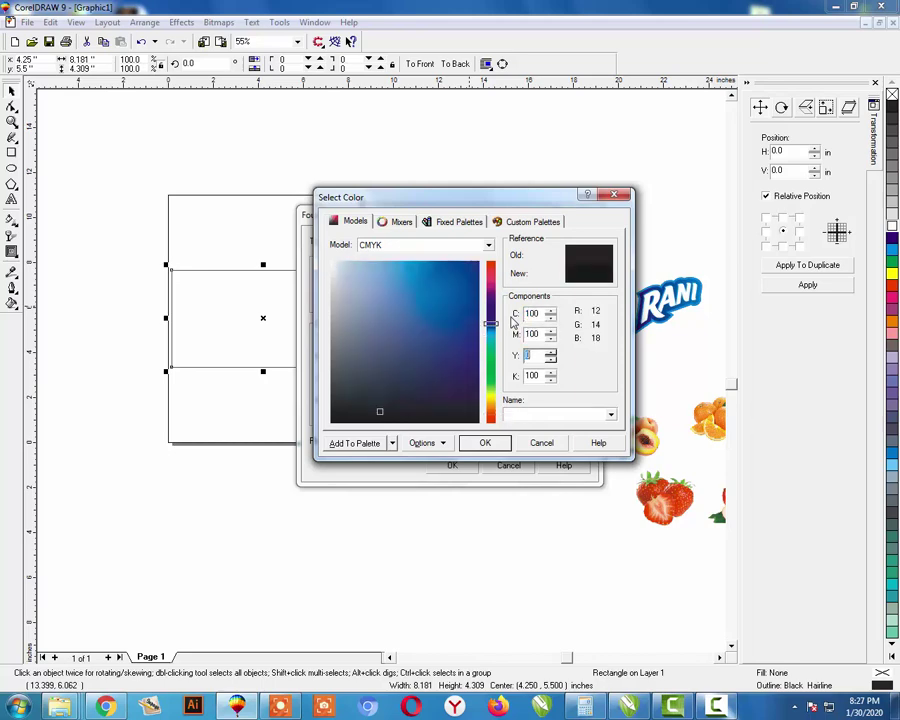
key(Tab)
text(0)
key(Return)
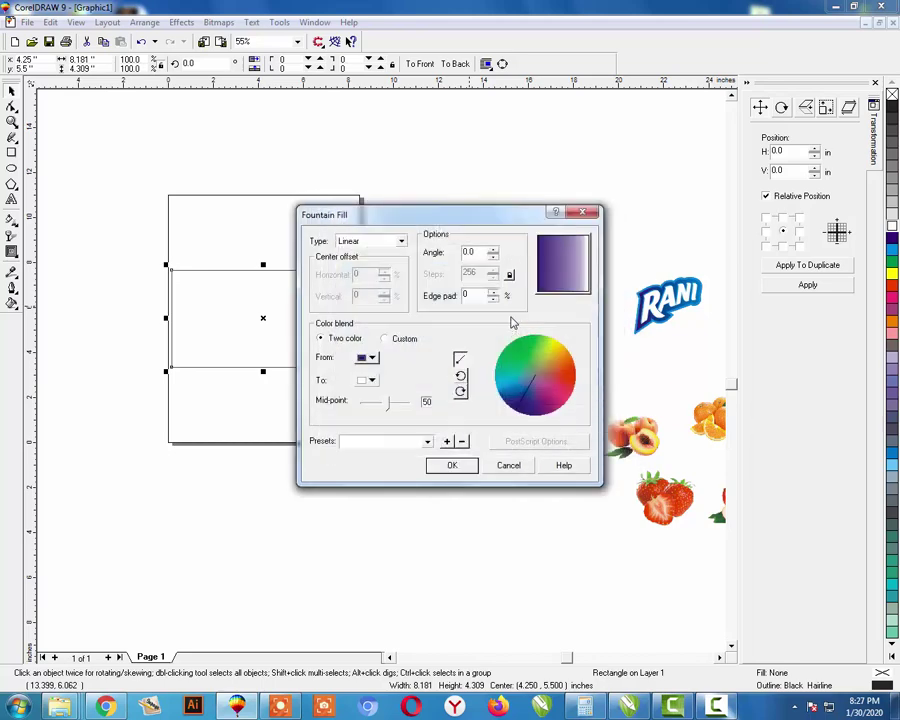
Make the gradient's end colour cyan blue, set the fill type to Radial, and apply it to the rectangle.
click(369, 380)
click(406, 500)
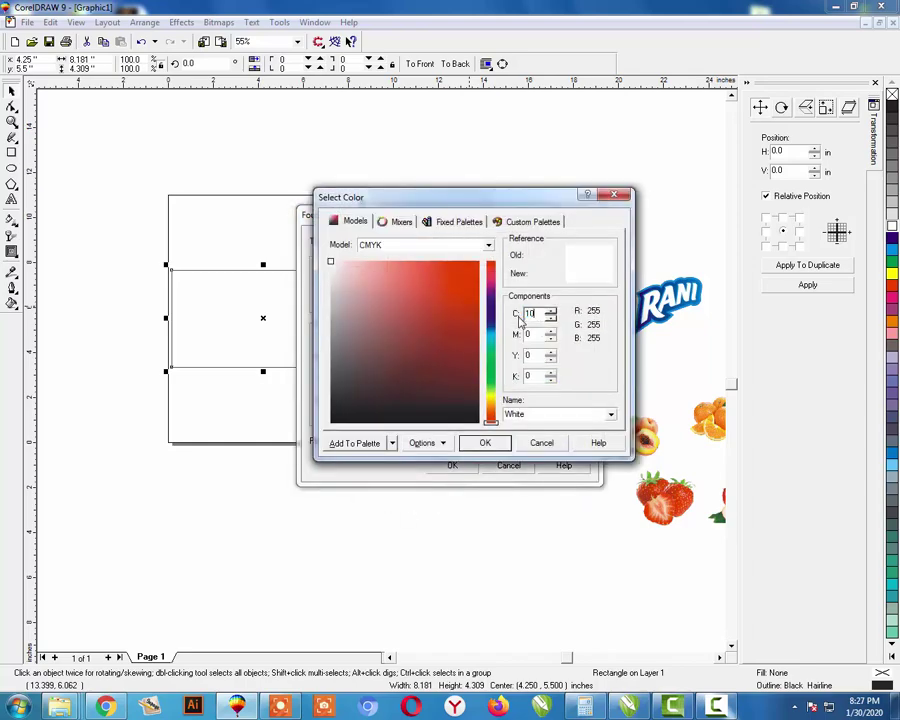
key(Return)
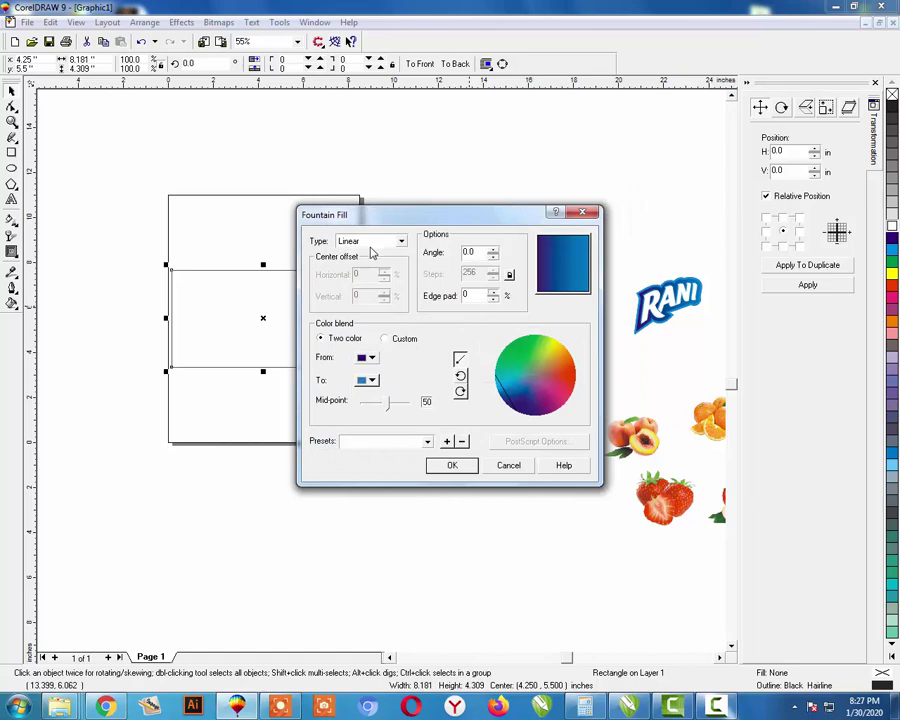
click(400, 241)
click(350, 262)
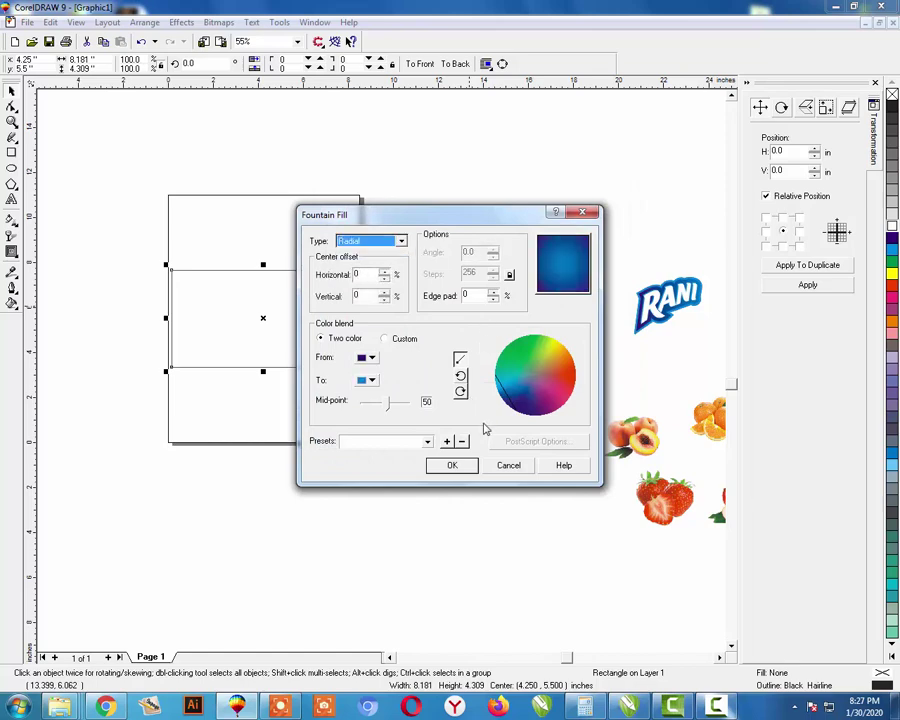
click(452, 466)
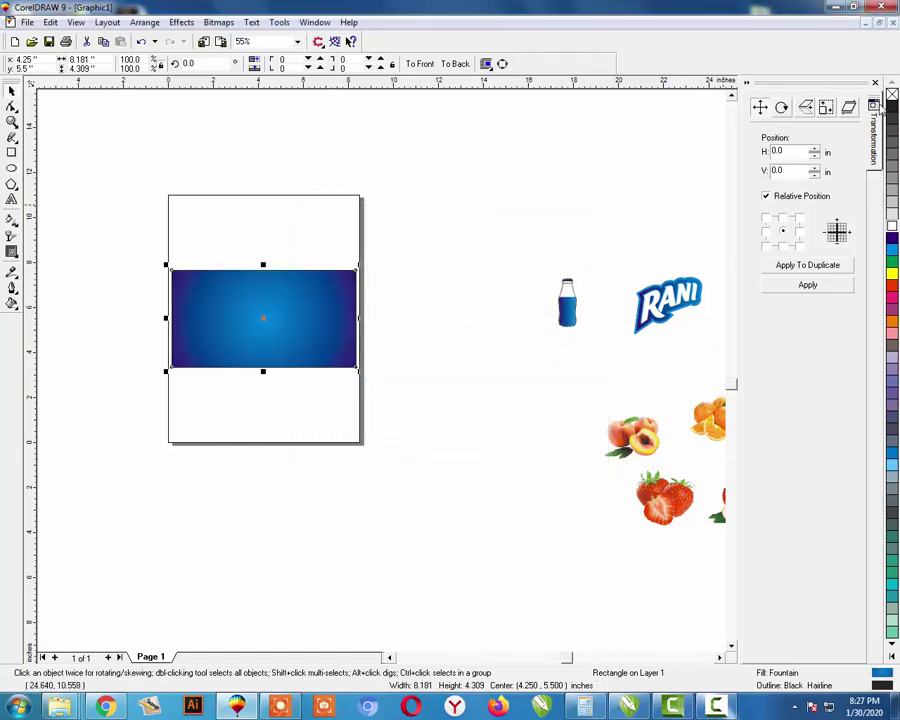
Draw a polygon about 2.8 by 4.1 inches beside the page and reduce it to three sides.
click(499, 297)
key(F3)
key(F2)
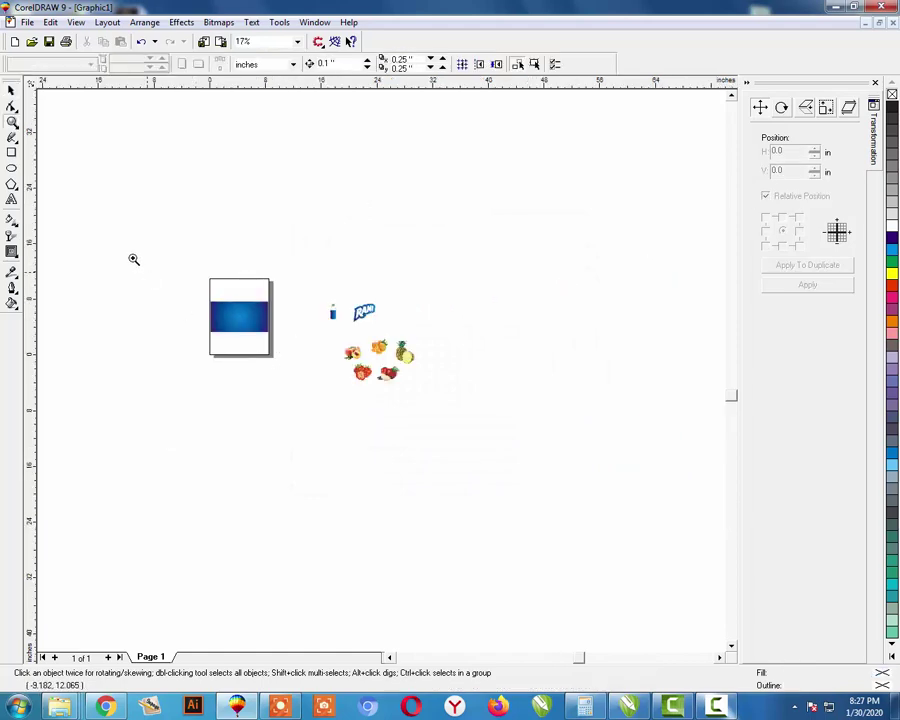
drag(133, 259, 404, 414)
drag(166, 250, 413, 402)
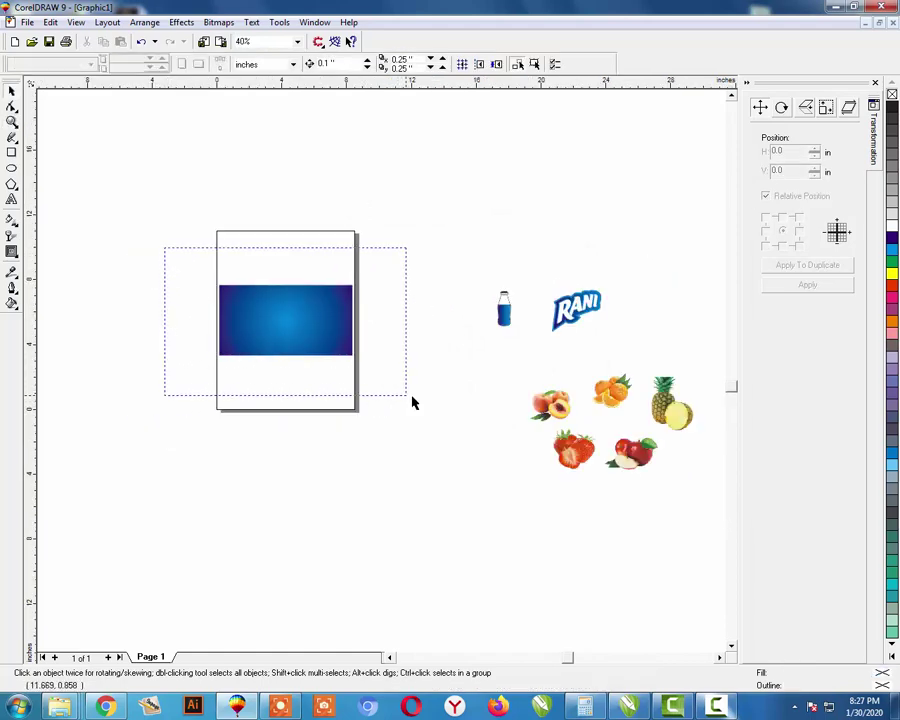
key(F3)
click(11, 184)
drag(95, 285, 145, 360)
key(space)
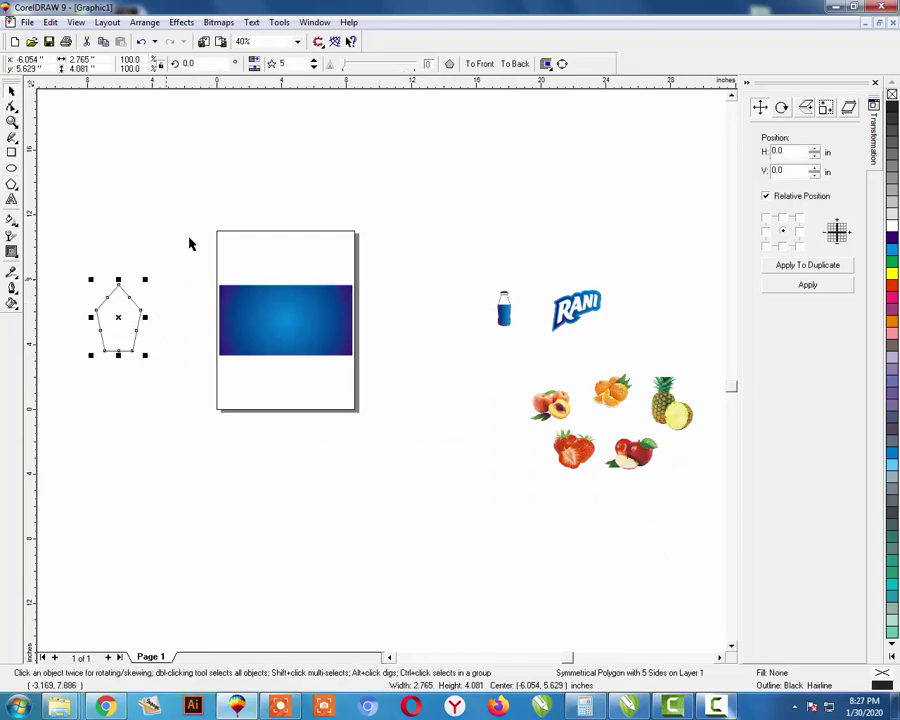
click(313, 68)
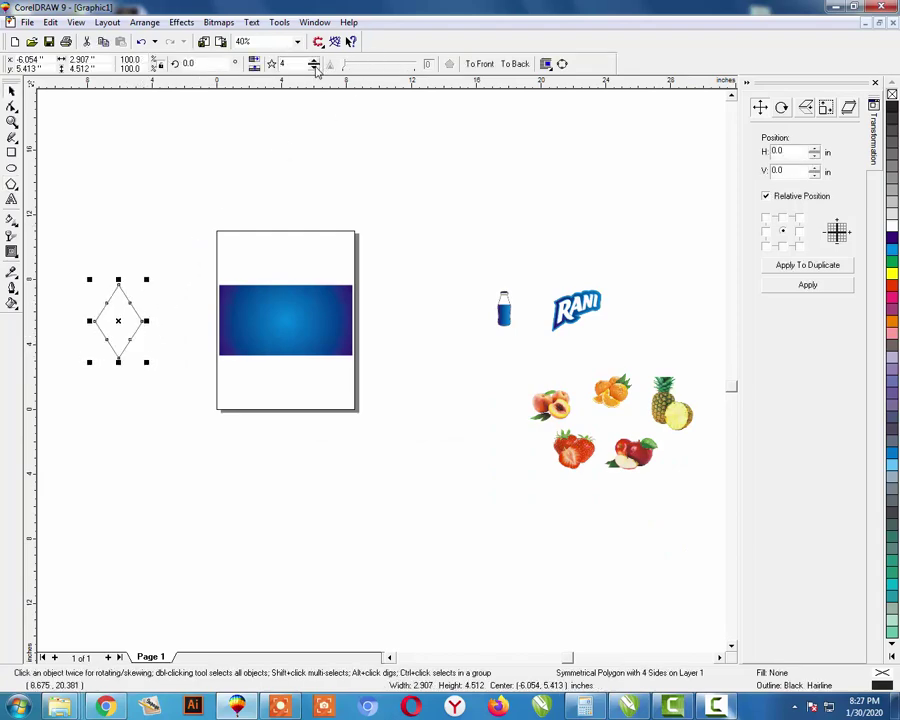
click(314, 68)
Stretch the triangle into a narrow spike about 1.9 inches wide and 9.6 inches tall.
click(195, 347)
click(139, 339)
drag(145, 313, 115, 422)
drag(143, 356, 133, 354)
drag(113, 421, 114, 444)
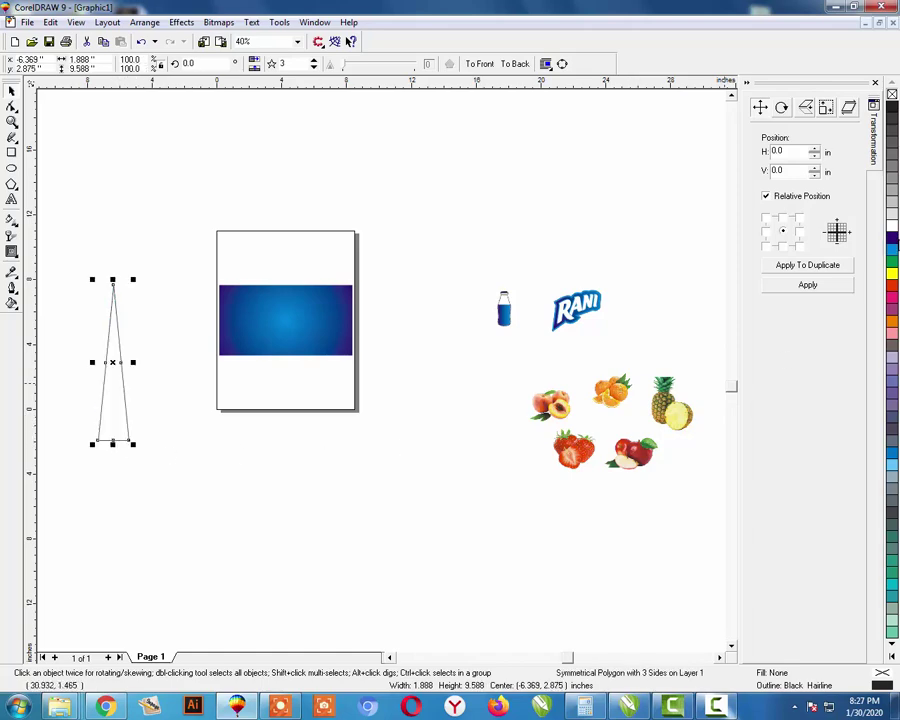
Fill the triangle green without an outline and fade it toward its base with a linear fountain transparency.
click(893, 262)
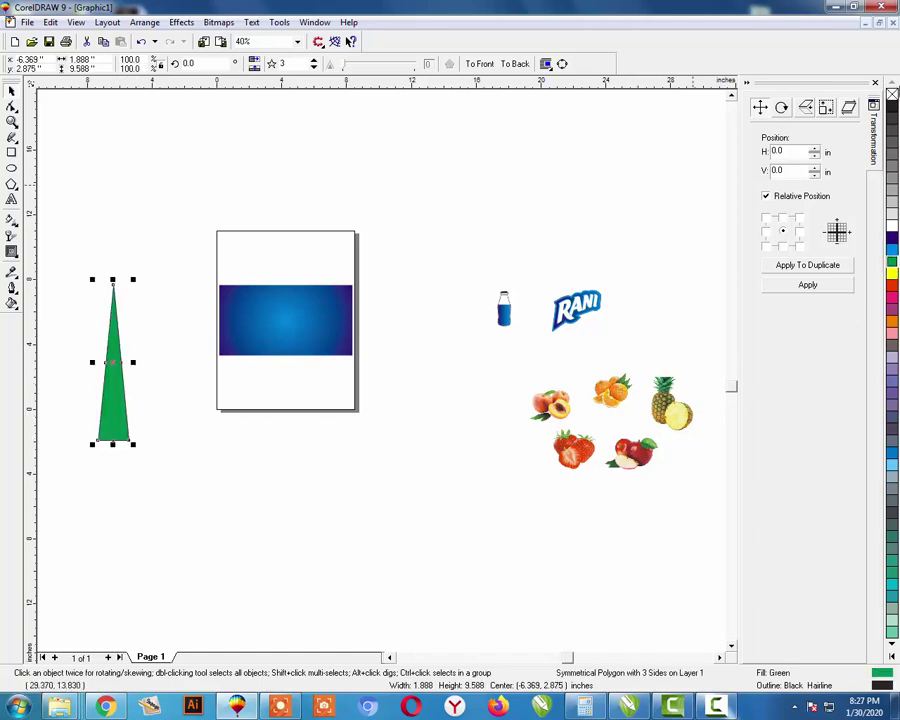
right_click(893, 95)
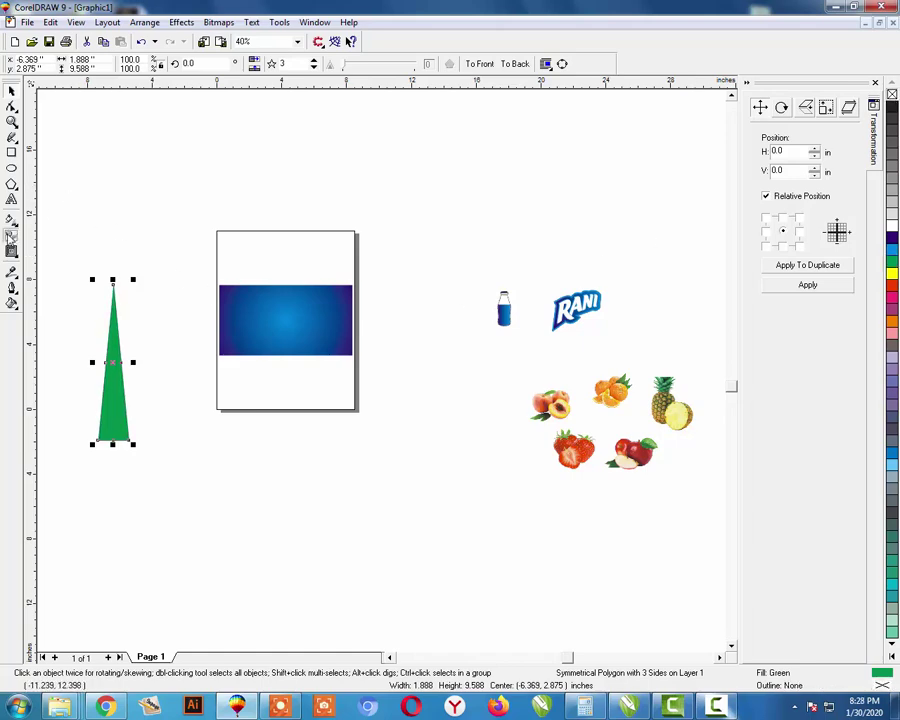
click(12, 251)
drag(111, 267, 112, 428)
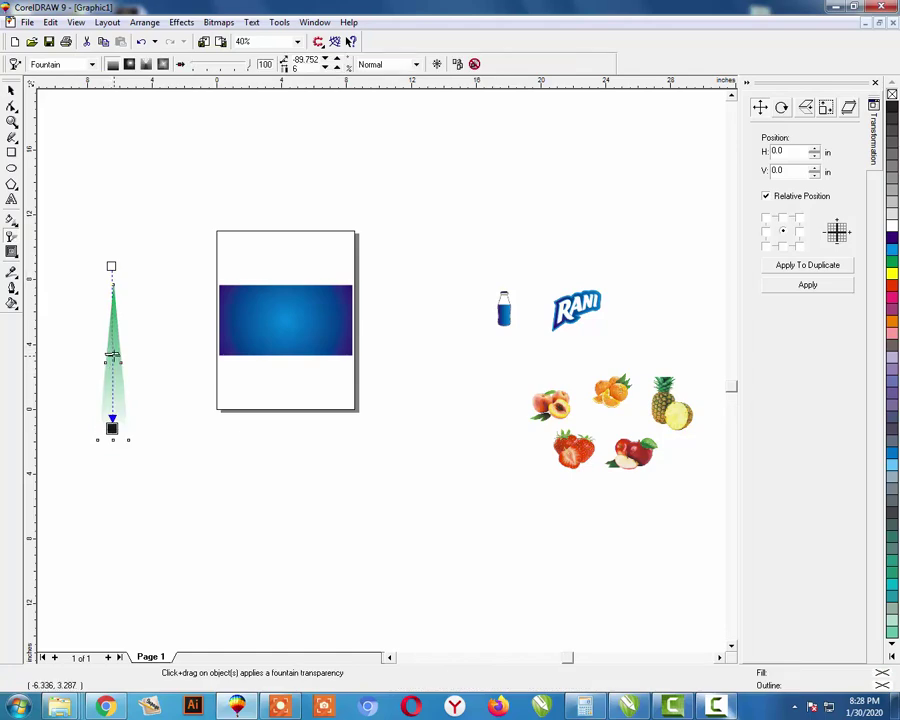
key(space)
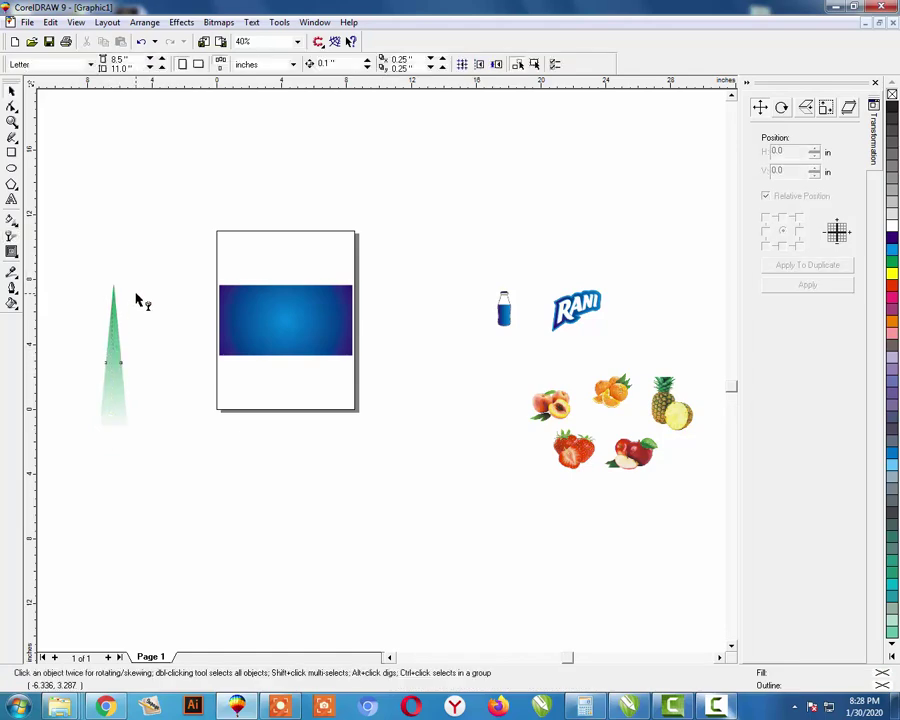
Mirror a copy of the triangle vertically above its tip and group the two triangles.
click(113, 333)
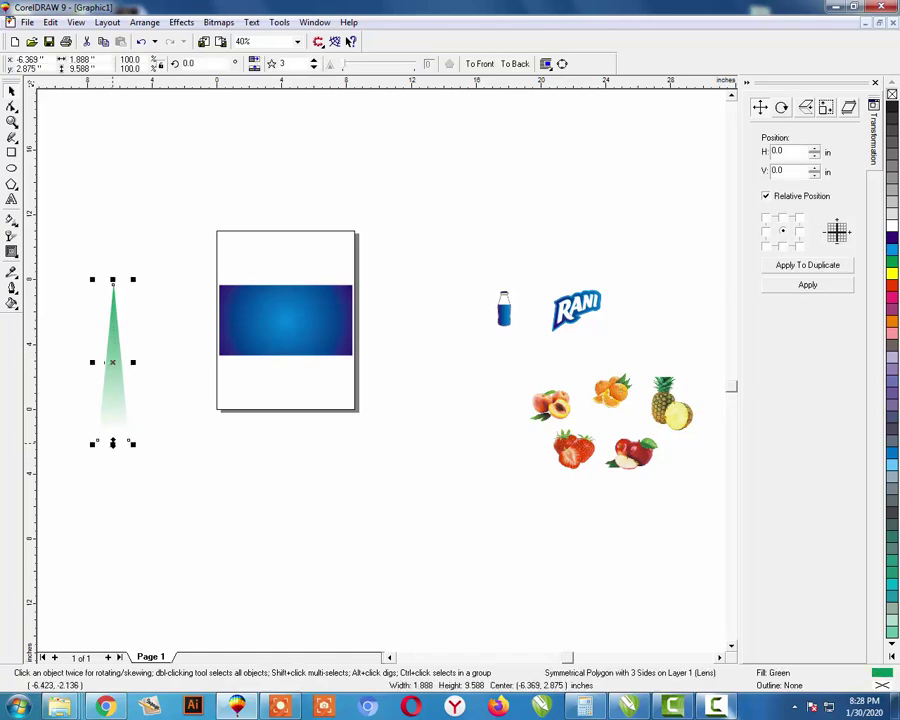
drag(112, 443, 135, 270)
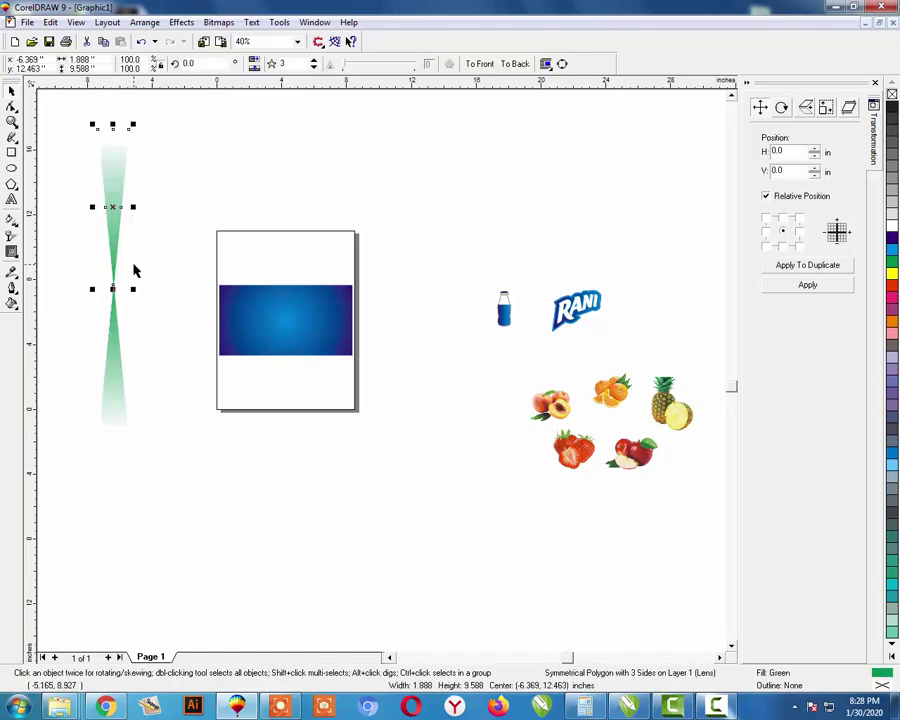
click(131, 255)
click(119, 212)
shift+click(116, 342)
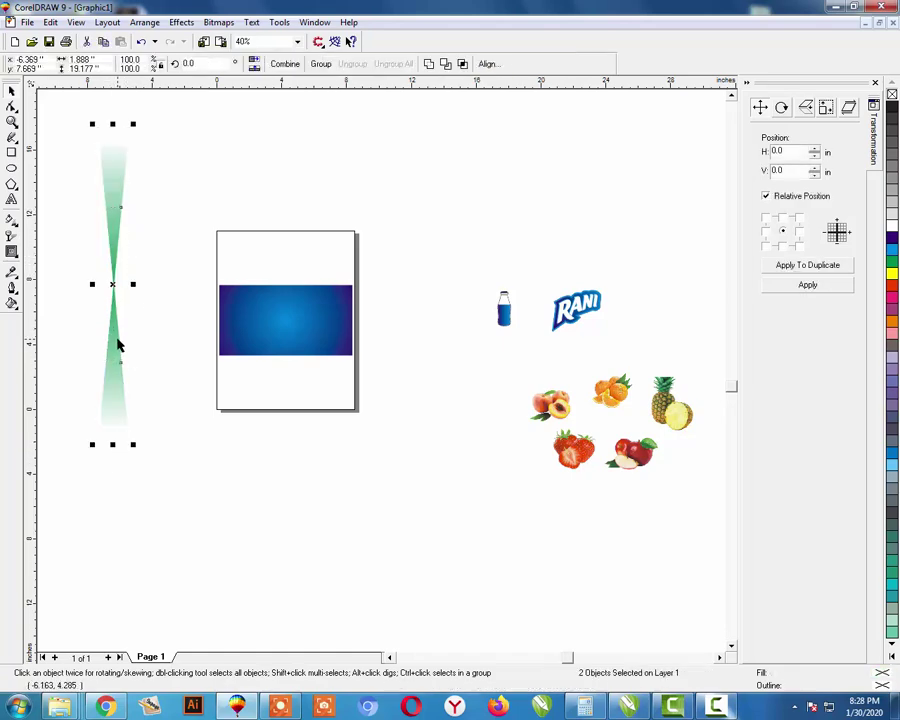
key(ctrl+g)
Move the triangle pair farther from the page and create a copy rotated 15 degrees clockwise about its centre.
key(F3)
drag(166, 301, 106, 299)
key(F3)
key(F2)
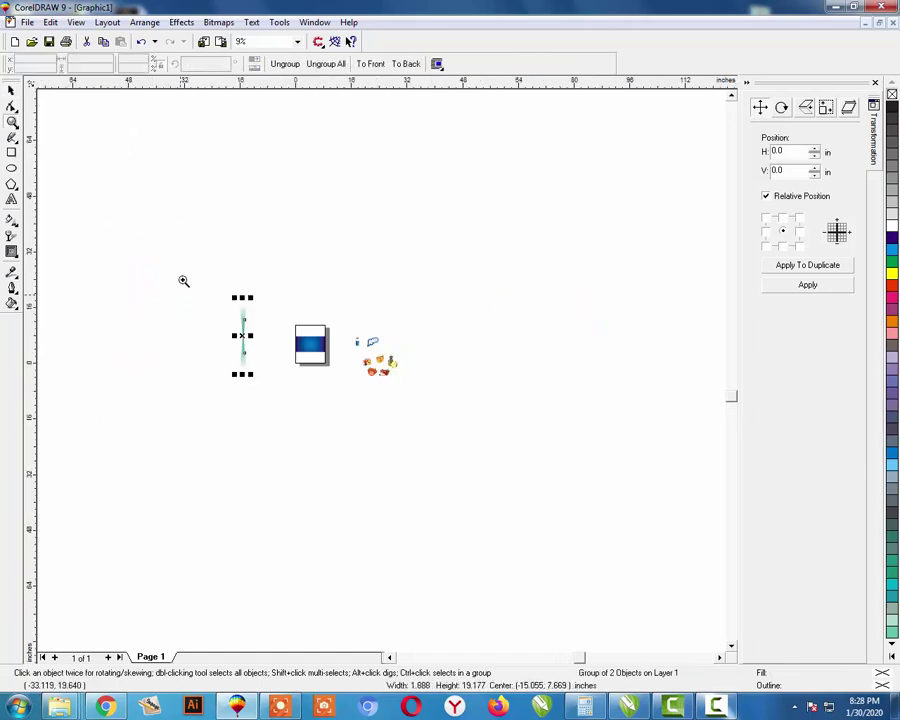
drag(183, 278, 366, 414)
click(261, 266)
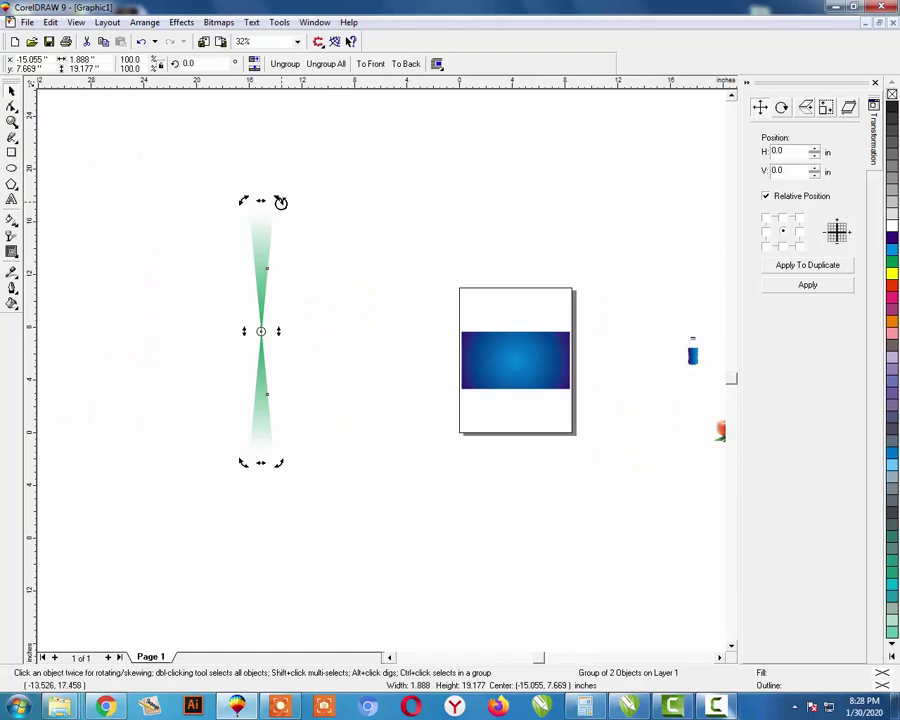
drag(281, 202, 297, 215)
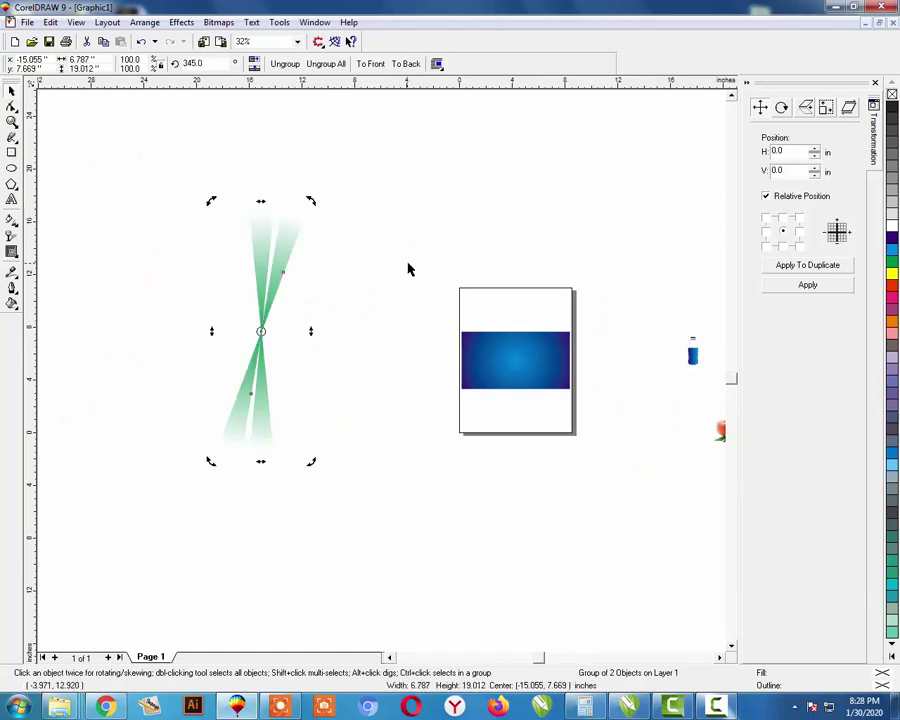
Repeat the rotated copy until the rays form a full circle, and group all the rays.
key(ctrl+r)
key(ctrl+r)
key(ctrl+r)
key(ctrl+r)
key(ctrl+r)
key(ctrl+r)
key(ctrl+r)
key(ctrl+r)
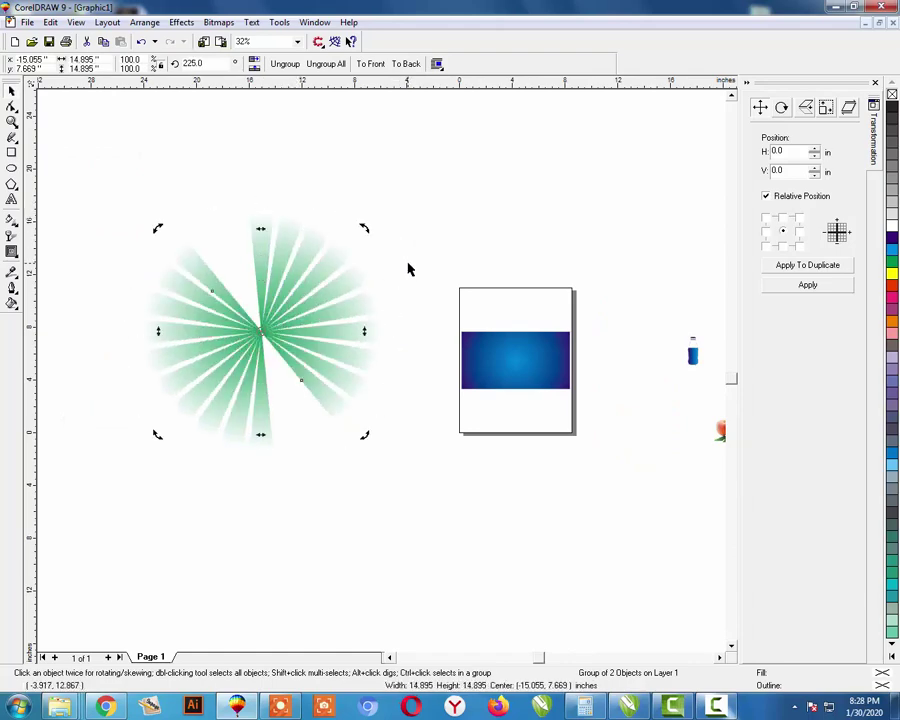
key(ctrl+r)
key(ctrl+r)
click(408, 203)
drag(418, 165, 116, 468)
key(ctrl+g)
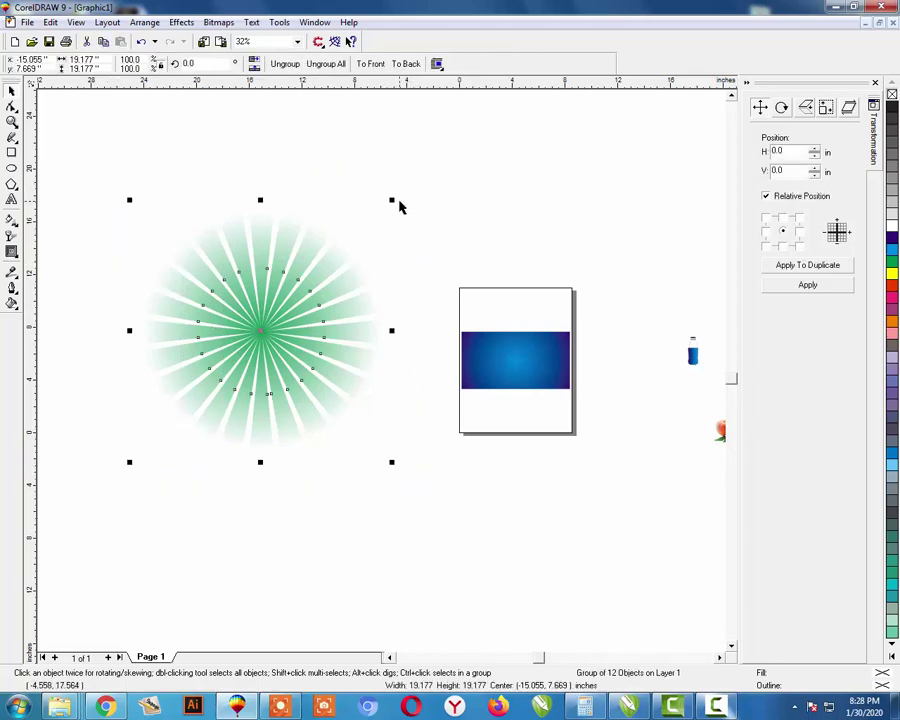
Place the sunburst, scaled to about 9.5 inches, over the left part of the blue rectangle and fill it white.
drag(390, 203, 330, 233)
drag(258, 332, 488, 351)
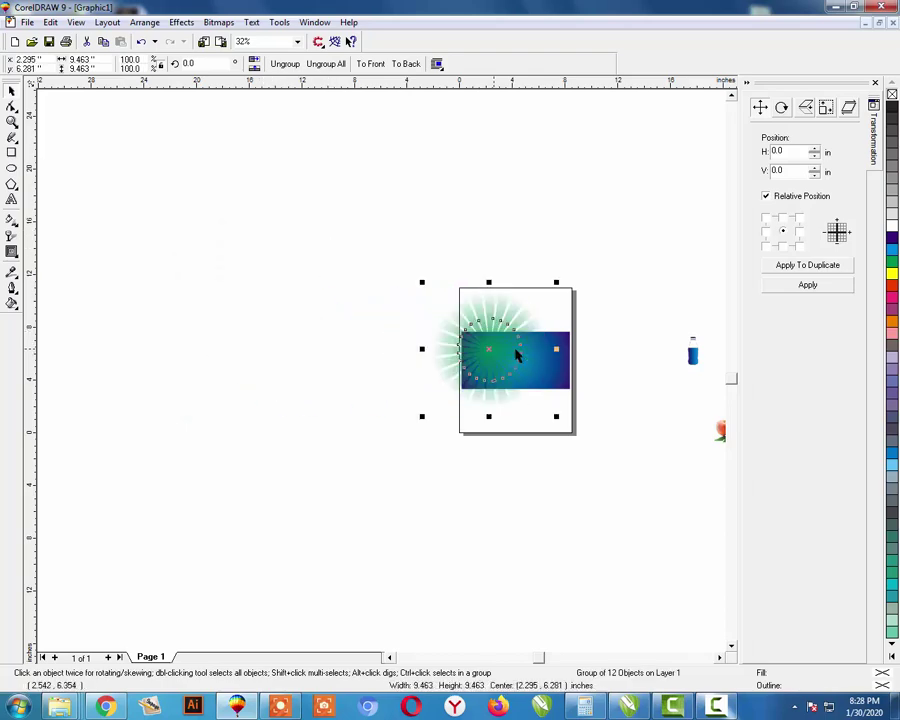
click(597, 286)
key(F2)
drag(606, 278, 351, 483)
click(416, 213)
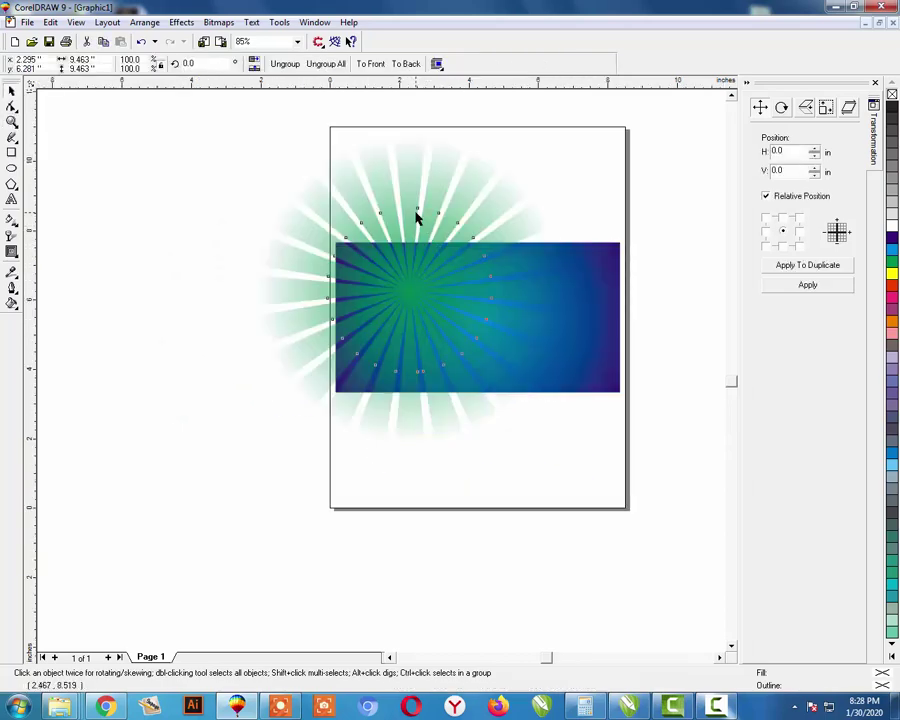
click(888, 232)
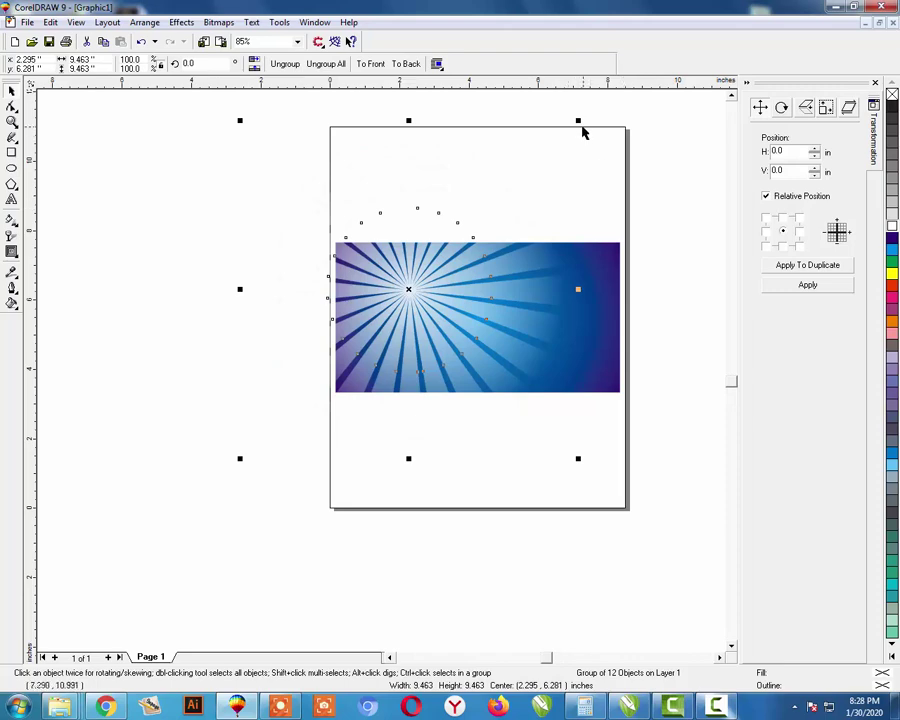
Centre the sunburst horizontally and vertically on the blue rectangle and resize it to about 5 inches.
drag(581, 127, 567, 207)
shift+click(556, 337)
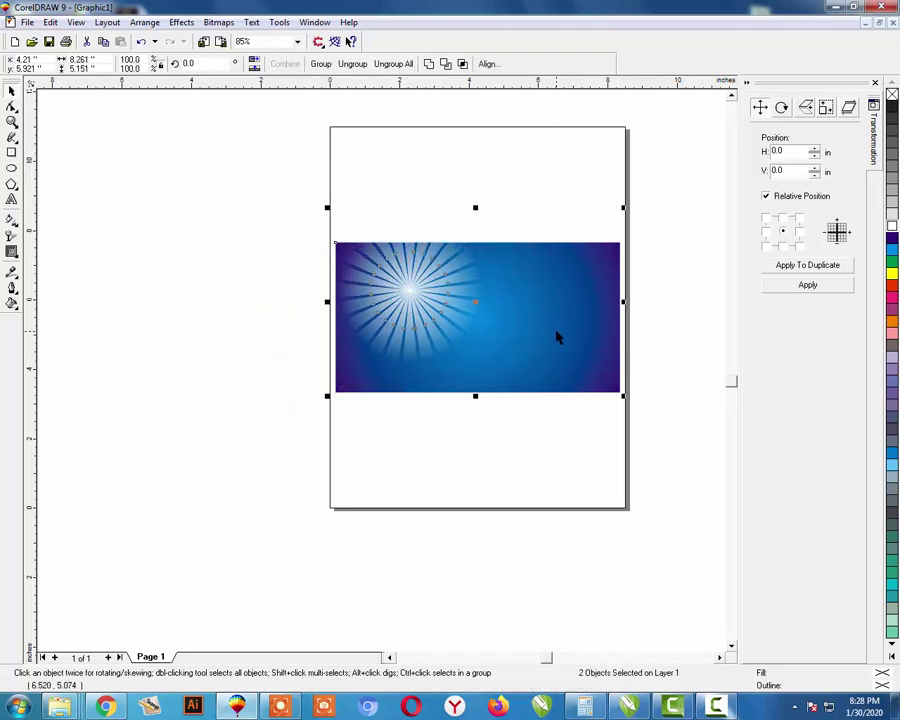
key(c)
key(e)
key(Escape)
click(558, 241)
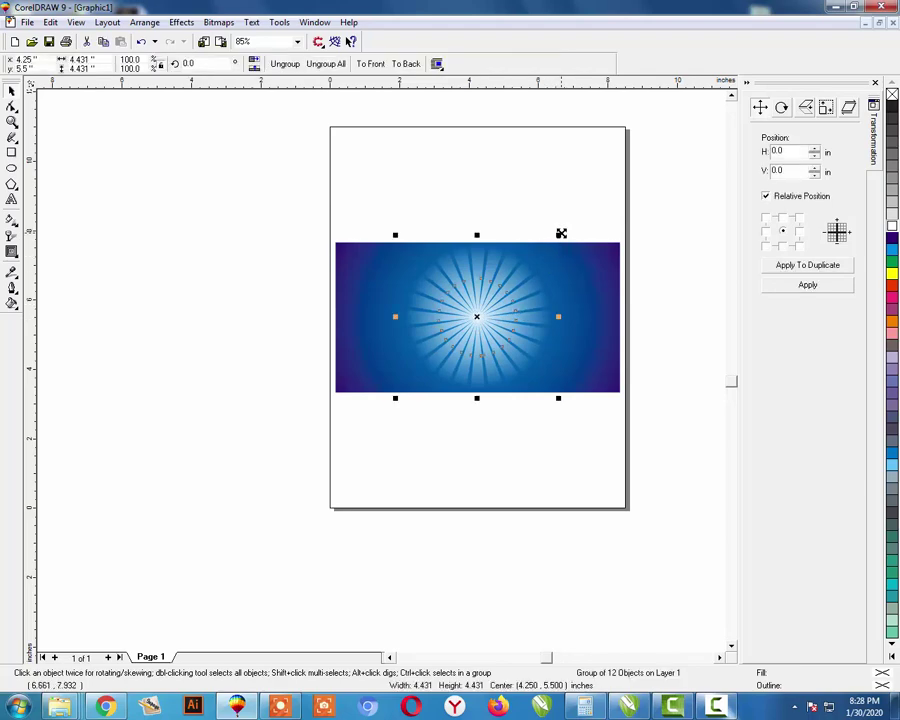
drag(561, 233, 569, 226)
key(Escape)
Align the RANI logo's centre horizontally and vertically with the sunburst on the rectangle.
key(F3)
key(F3)
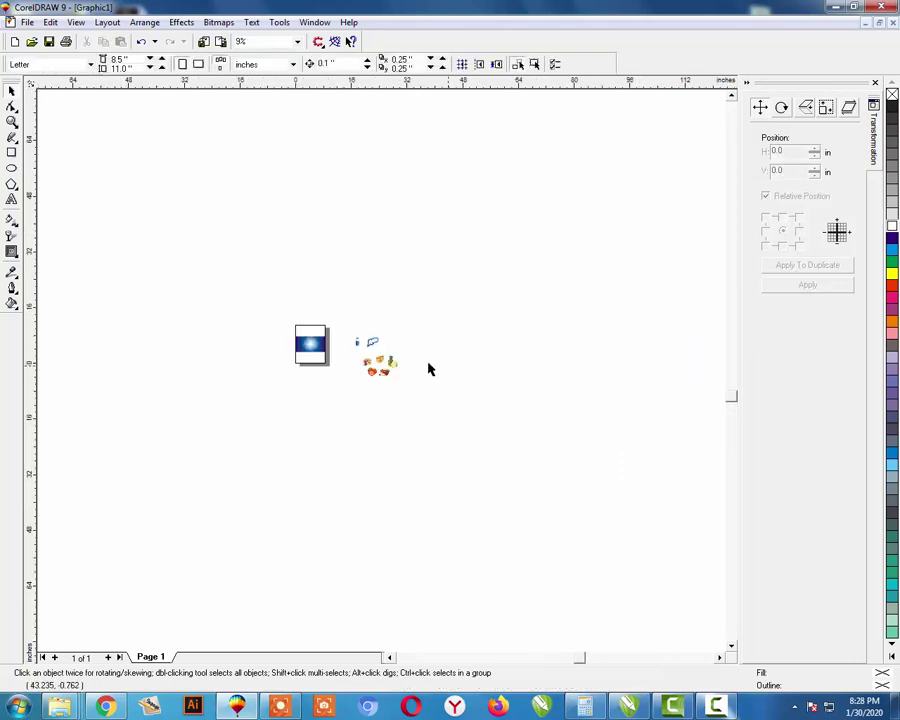
key(F2)
drag(286, 305, 438, 402)
drag(458, 280, 396, 351)
shift+click(263, 328)
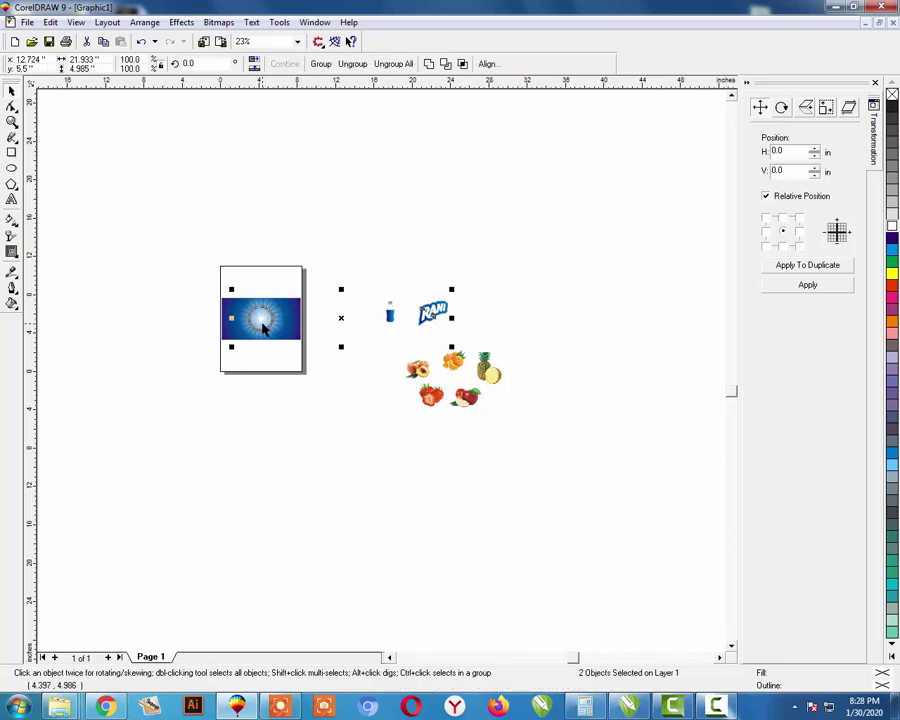
key(c)
key(Escape)
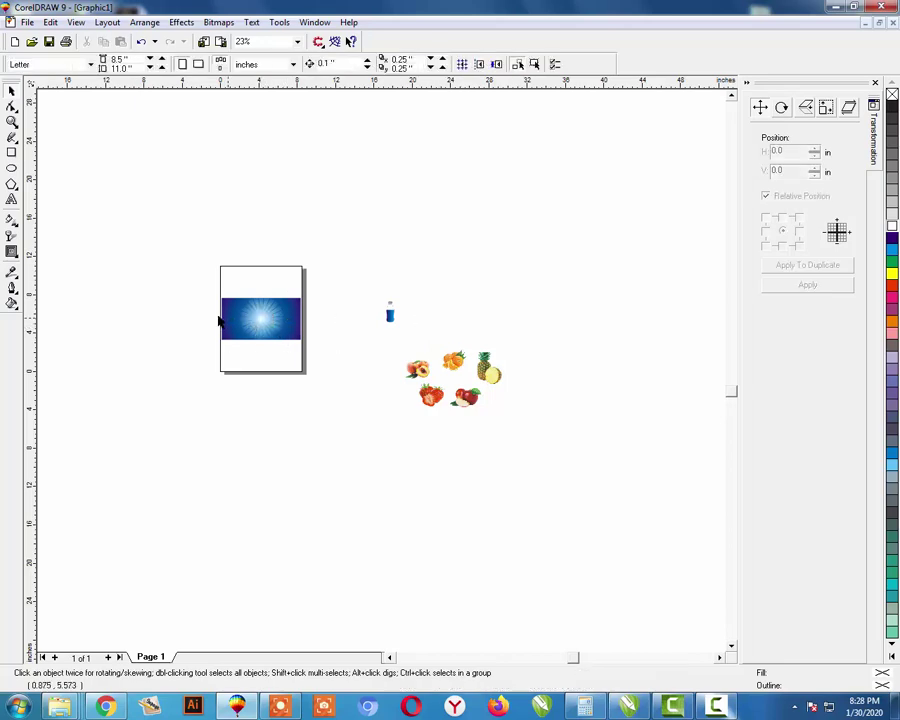
Bring the RANI logo in front of the sunburst and enlarge it to about 3.8 inches wide.
key(F2)
drag(169, 289, 381, 382)
drag(434, 422, 241, 280)
drag(469, 437, 216, 268)
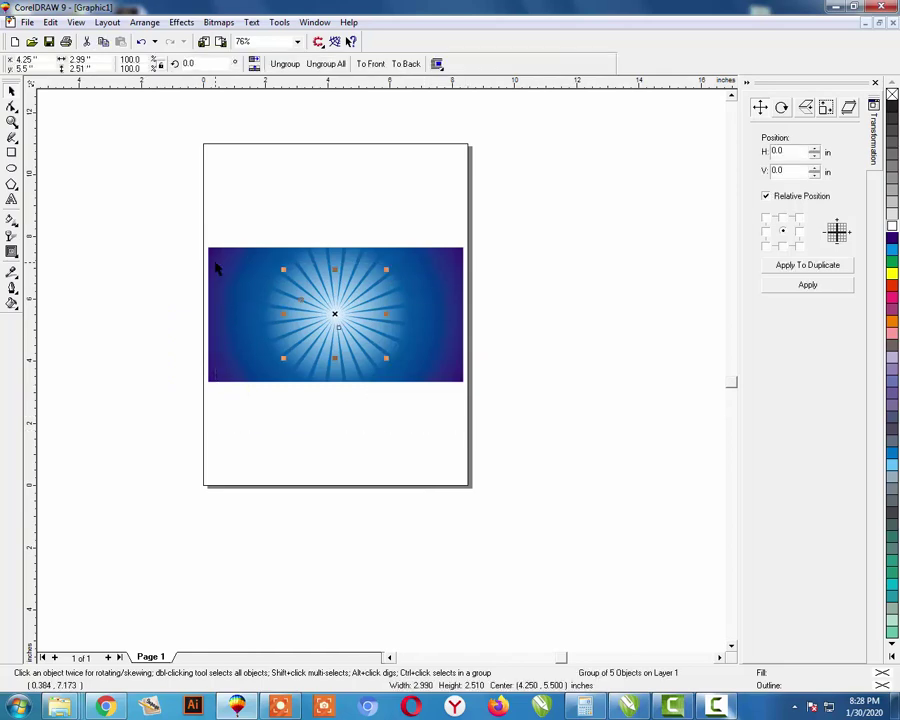
key(shift+Page_Up)
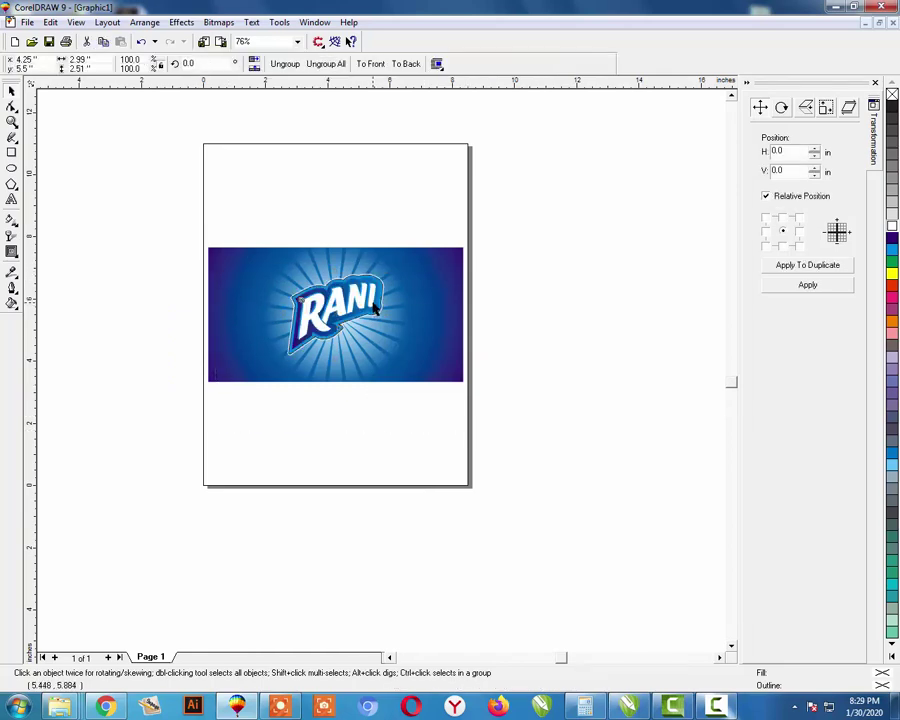
drag(389, 271, 406, 264)
key(Escape)
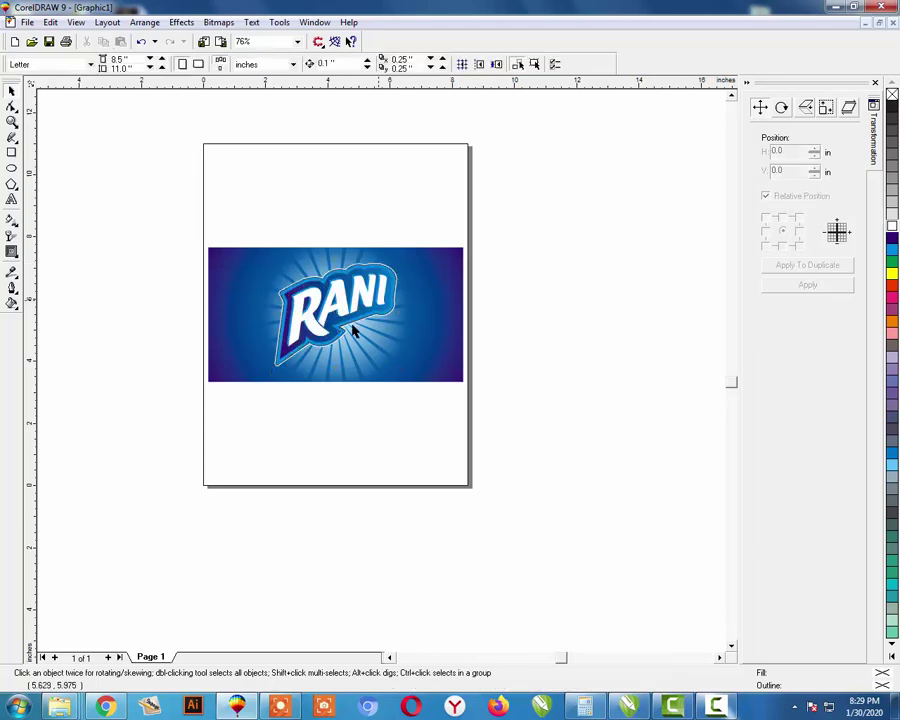
Place the peach image on the banner beneath the logo's lower right part and shrink it to about 1.6 inches wide.
key(F3)
key(F2)
drag(169, 269, 601, 457)
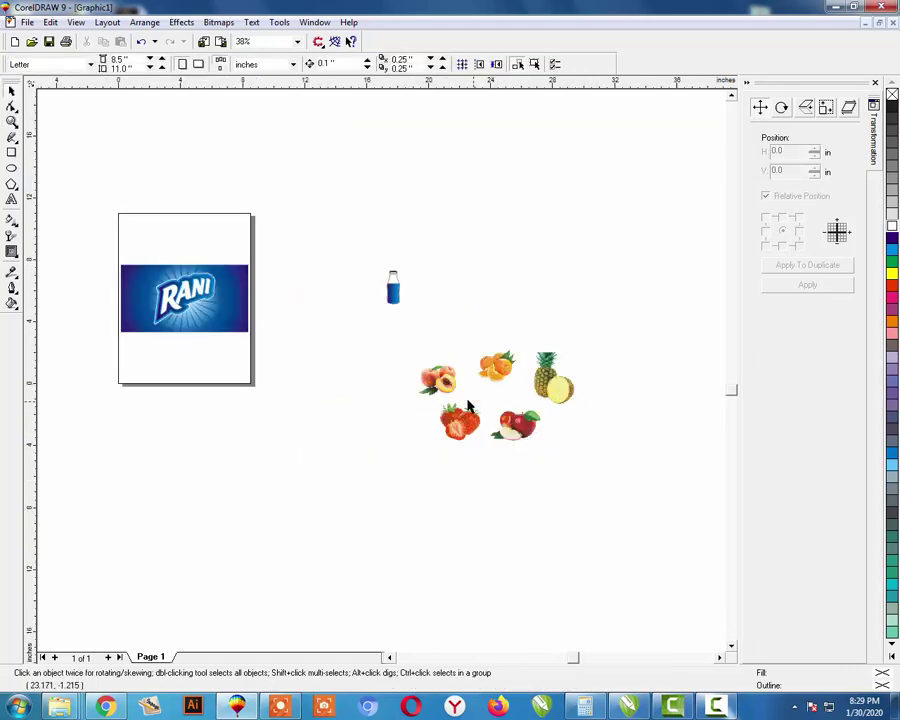
drag(445, 386, 211, 313)
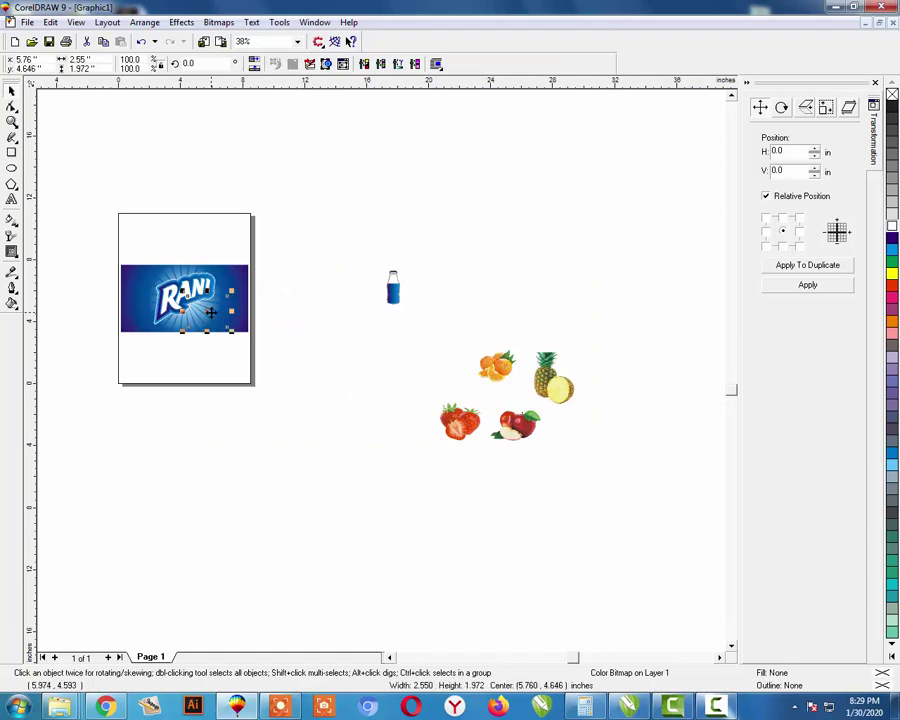
key(F2)
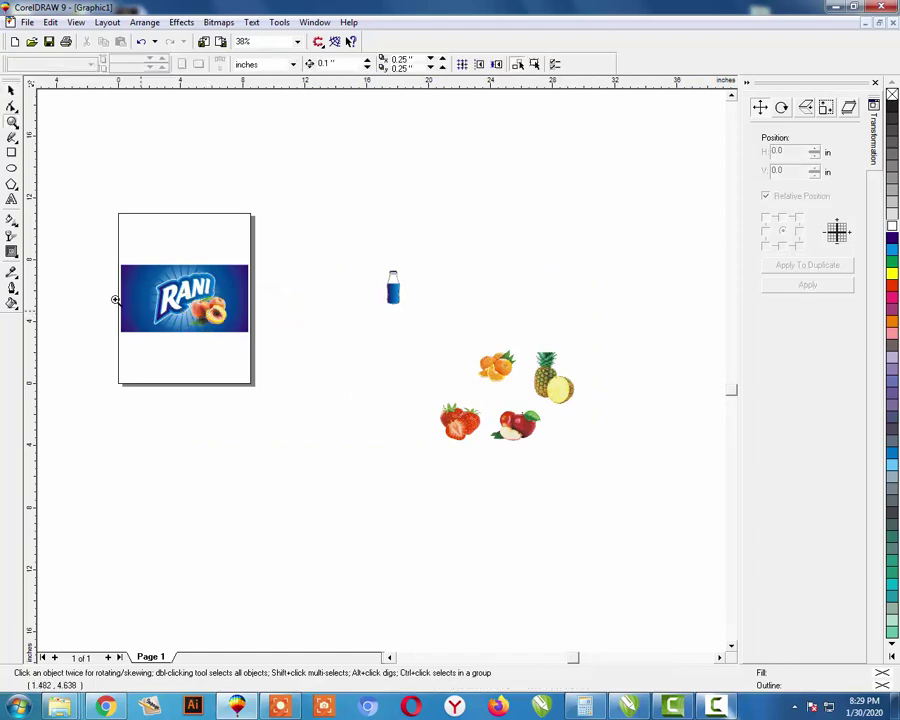
drag(82, 250, 304, 354)
drag(375, 400, 357, 405)
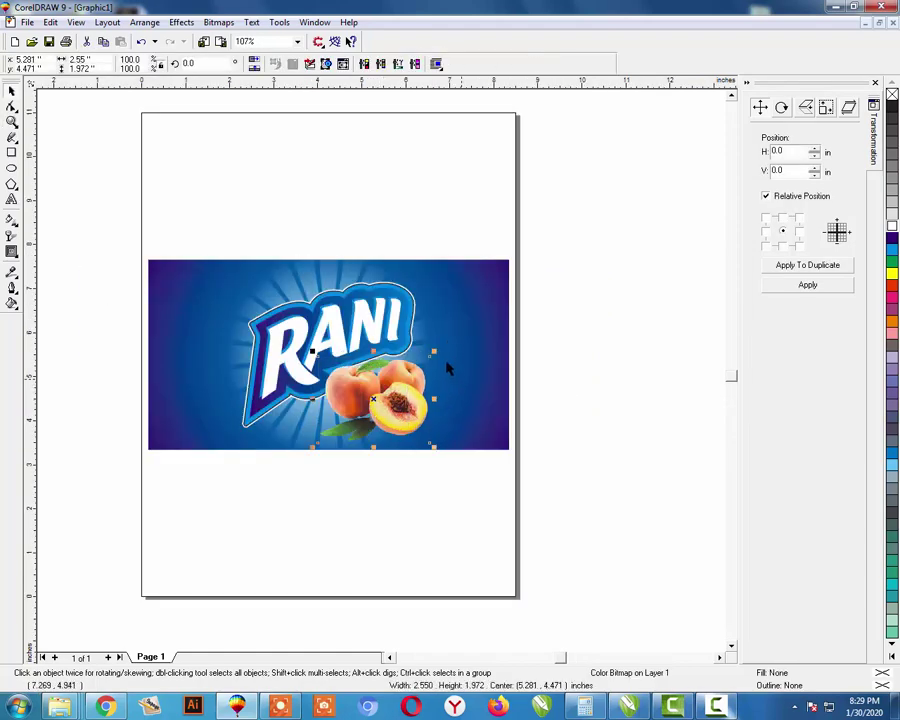
drag(437, 352, 389, 390)
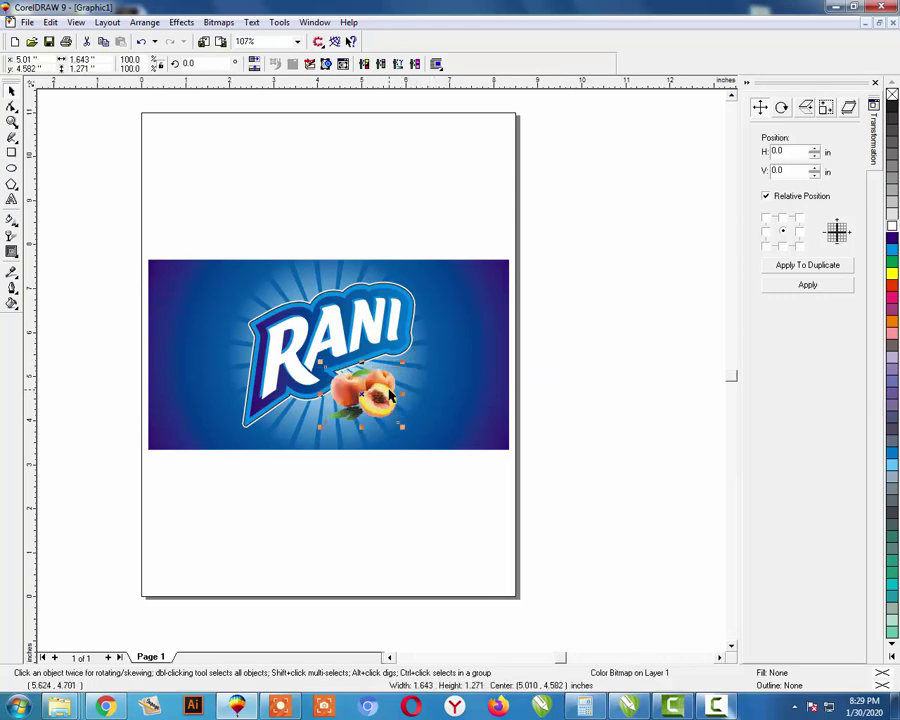
key(Escape)
key(F3)
drag(417, 251, 367, 334)
shift+click(238, 310)
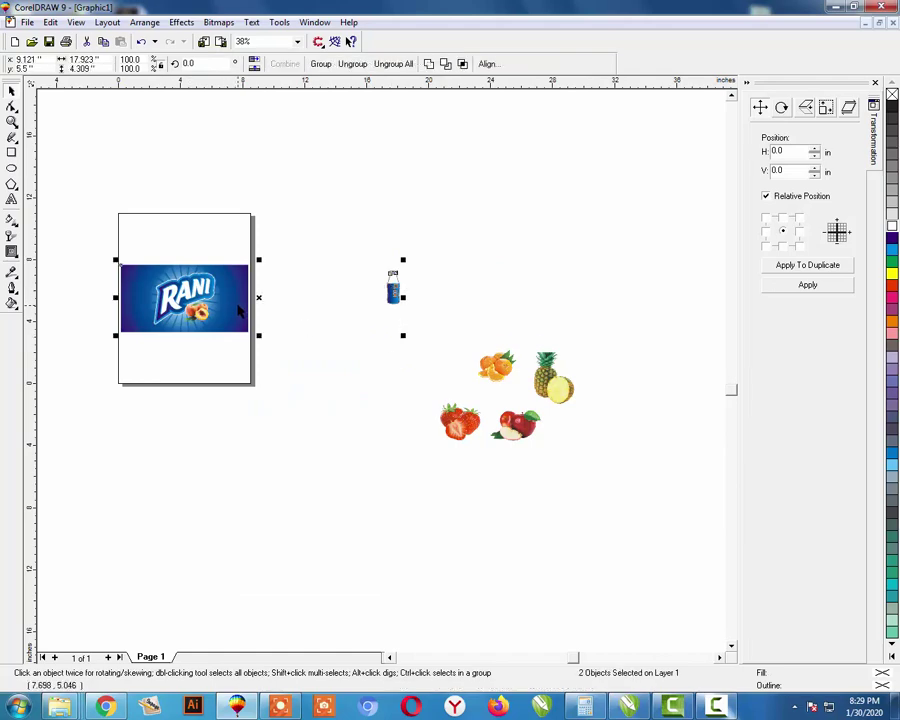
key(e)
click(388, 321)
Move the blue bottle onto the right end of the banner.
click(399, 280)
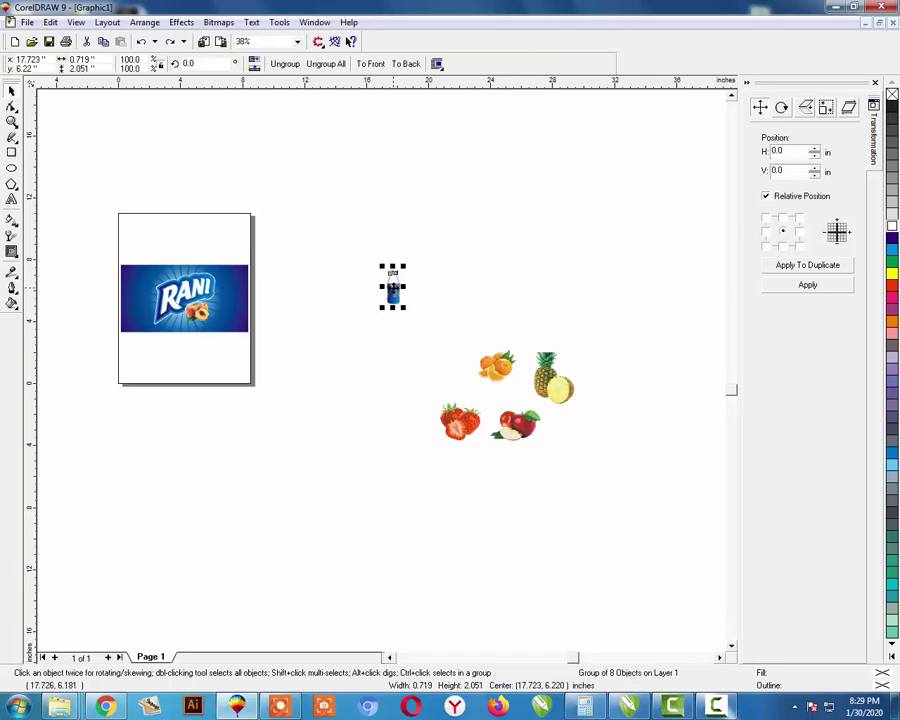
drag(394, 290, 235, 308)
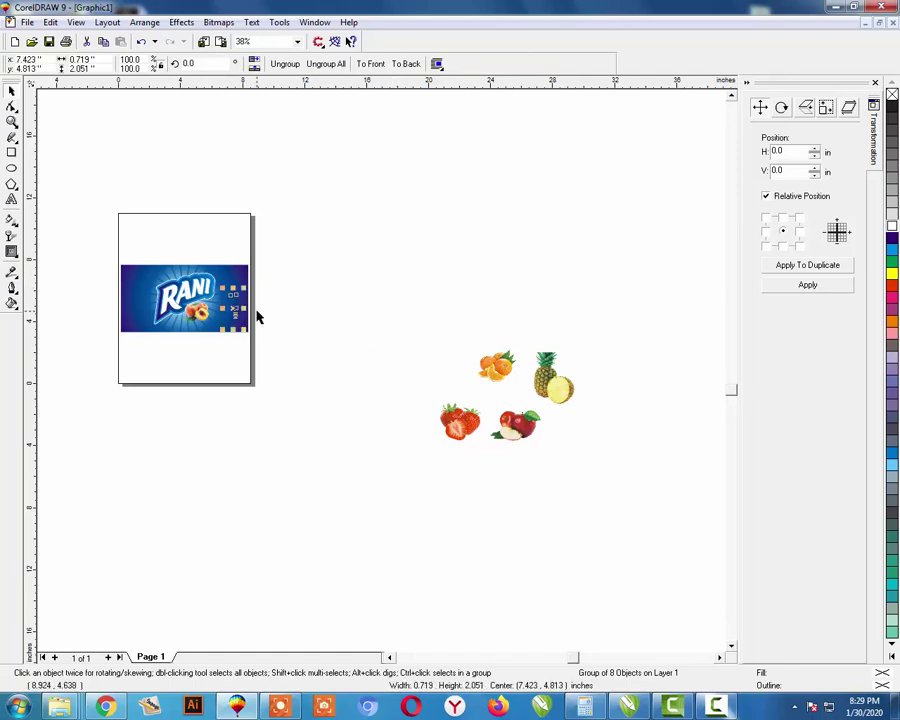
click(258, 312)
key(F2)
mouse_move(276, 261)
mouse_down()
mouse_move(171, 366)
mouse_move(117, 371)
mouse_up()
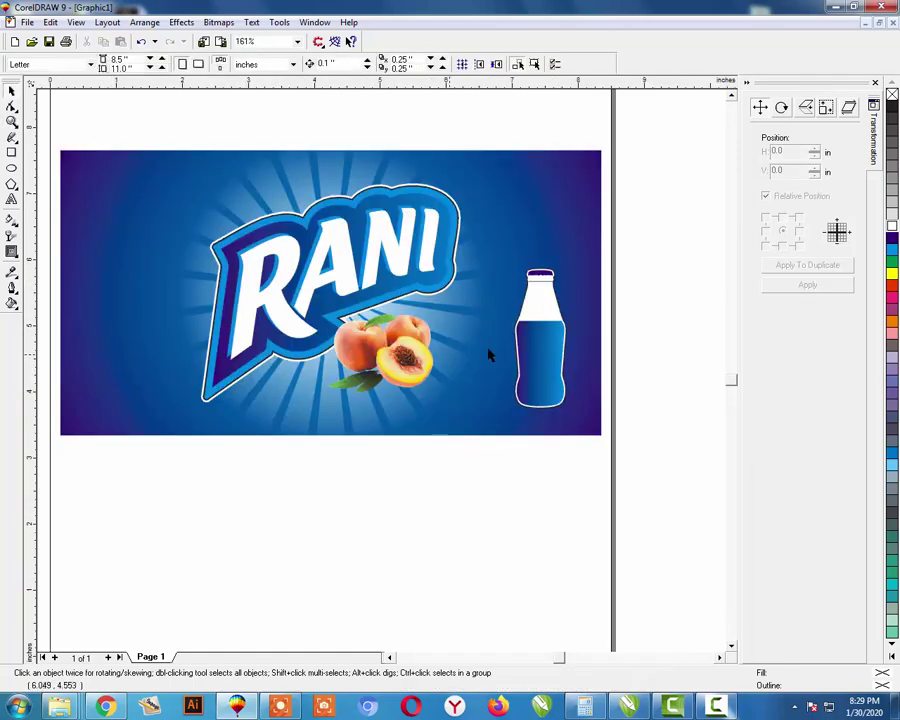
Enlarge the bottle slightly and centre it vertically on the blue rectangle.
click(549, 337)
drag(569, 268, 573, 254)
shift+click(474, 415)
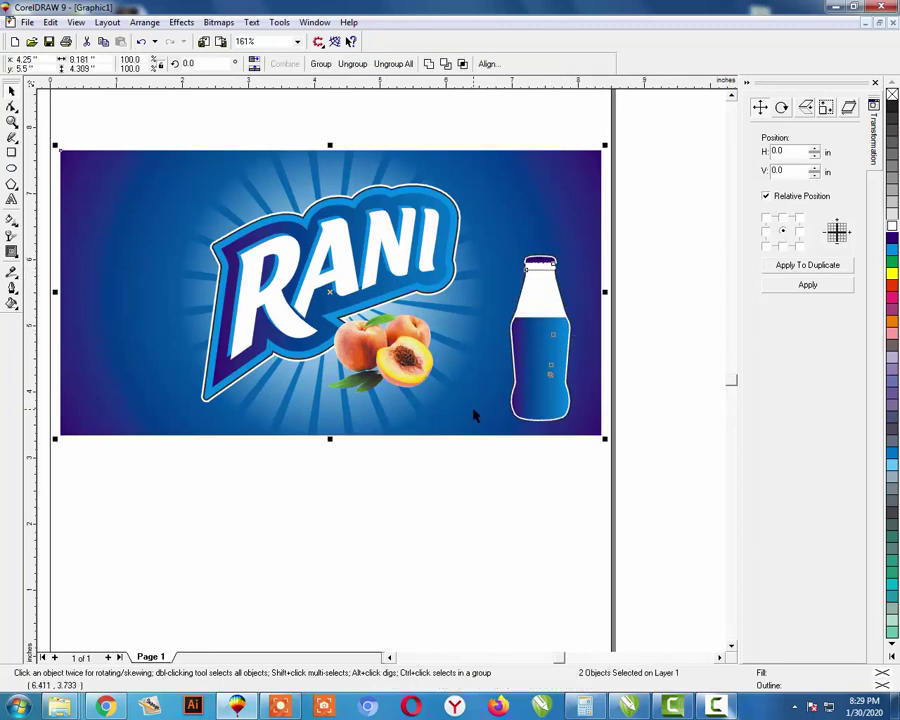
key(e)
key(Escape)
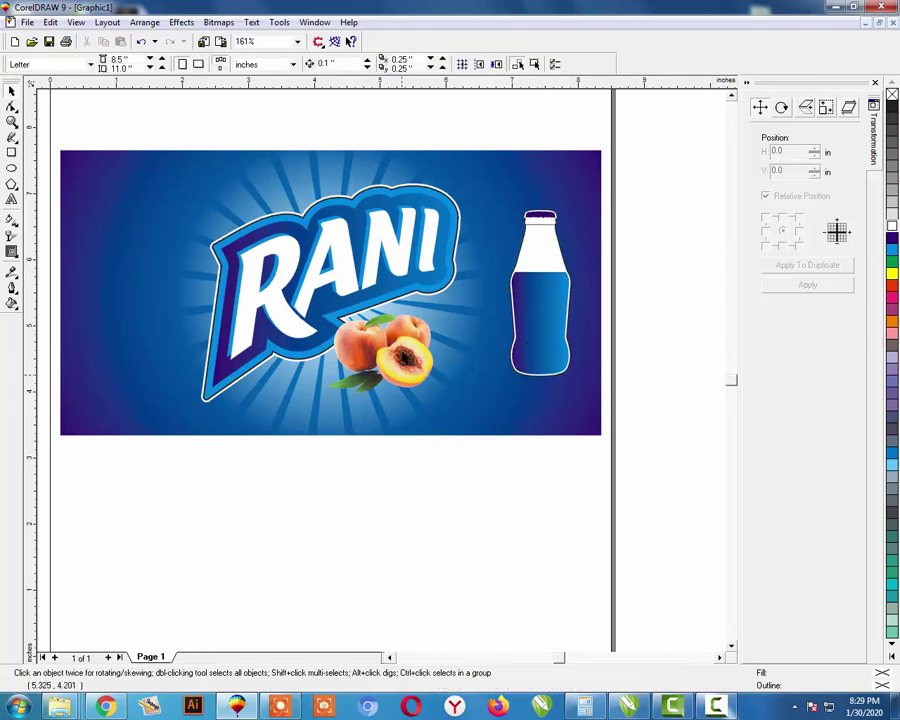
Group the large RANI logo with the peach image.
click(380, 292)
shift+click(375, 348)
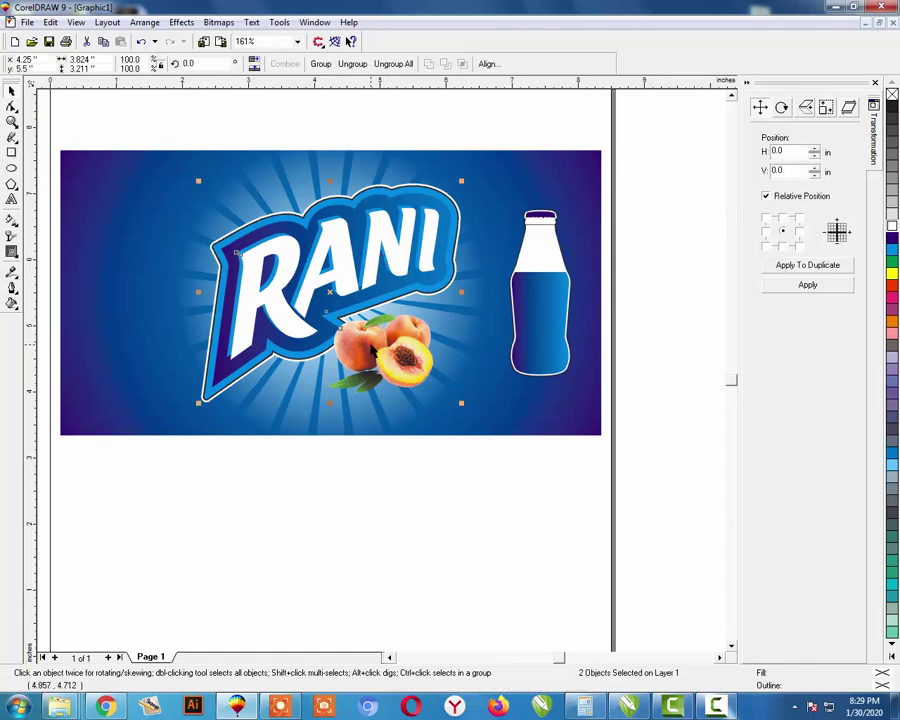
key(ctrl+g)
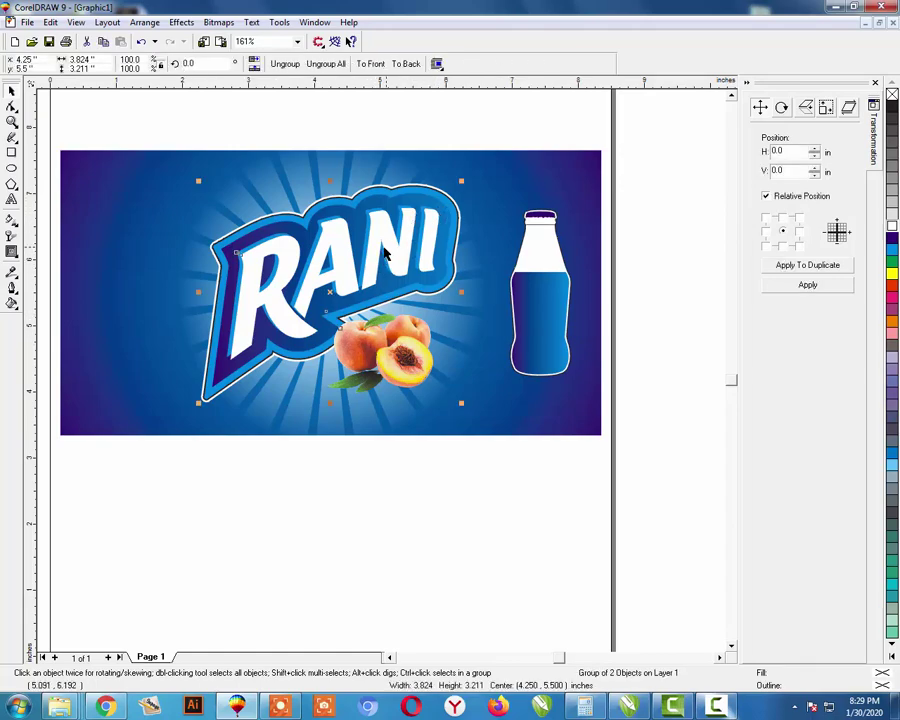
Duplicate the logo-and-peach group below the original and shrink the copy to about 1.8 inches wide.
drag(385, 254, 402, 376)
mouse_move(478, 305)
mouse_down()
mouse_move(468, 303)
mouse_move(472, 312)
mouse_up()
key(ctrl+r)
key(ctrl+r)
key(ctrl+r)
key(ctrl+r)
key(ctrl+r)
key(ctrl+r)
key(ctrl+r)
key(ctrl+r)
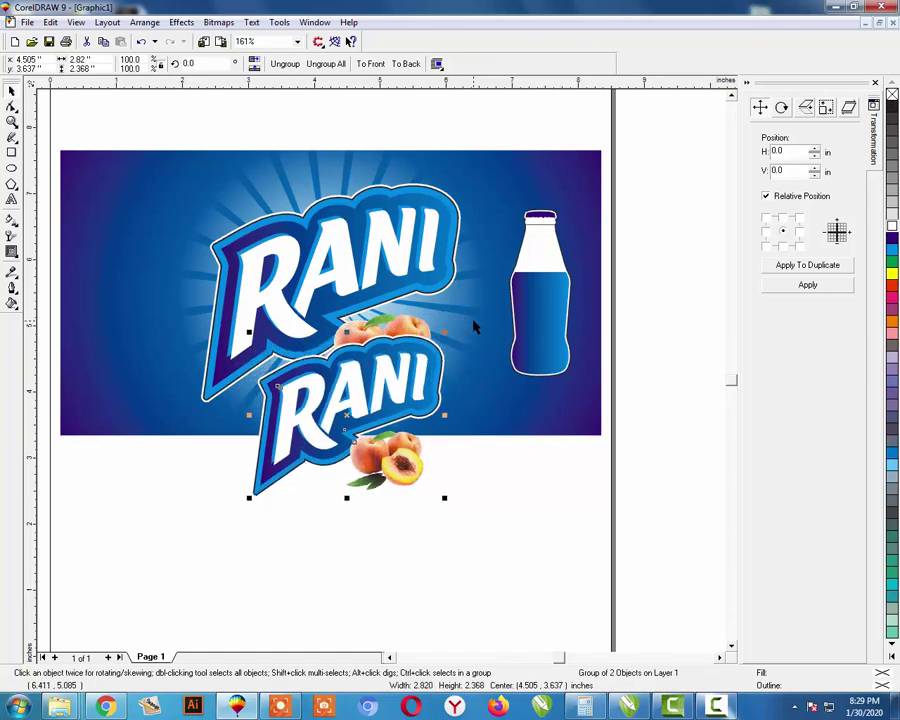
key(ctrl+r)
key(ctrl+r)
key(ctrl+r)
key(ctrl+r)
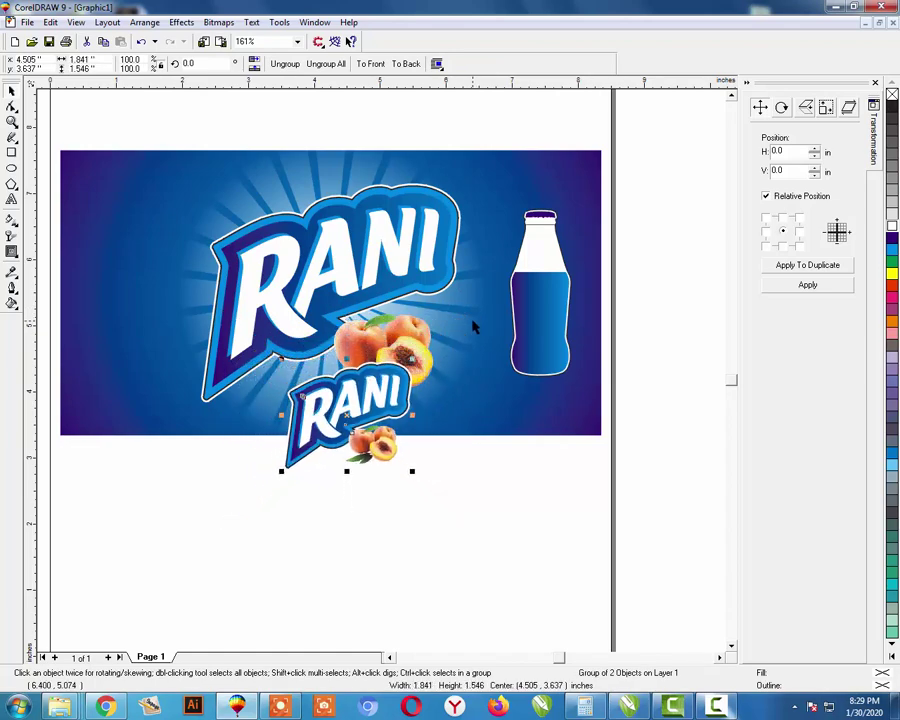
Position the small logo-and-peach copy over the bottle's blue body and shrink it further as a label.
drag(369, 386, 585, 285)
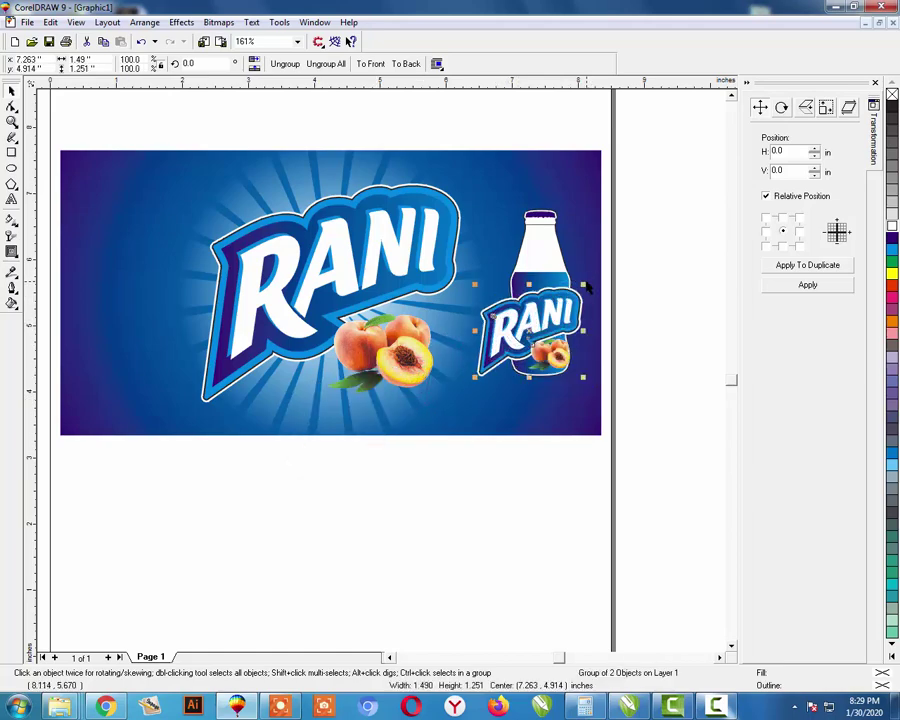
key(ctrl+r)
key(ctrl+r)
drag(531, 314, 541, 316)
key(Escape)
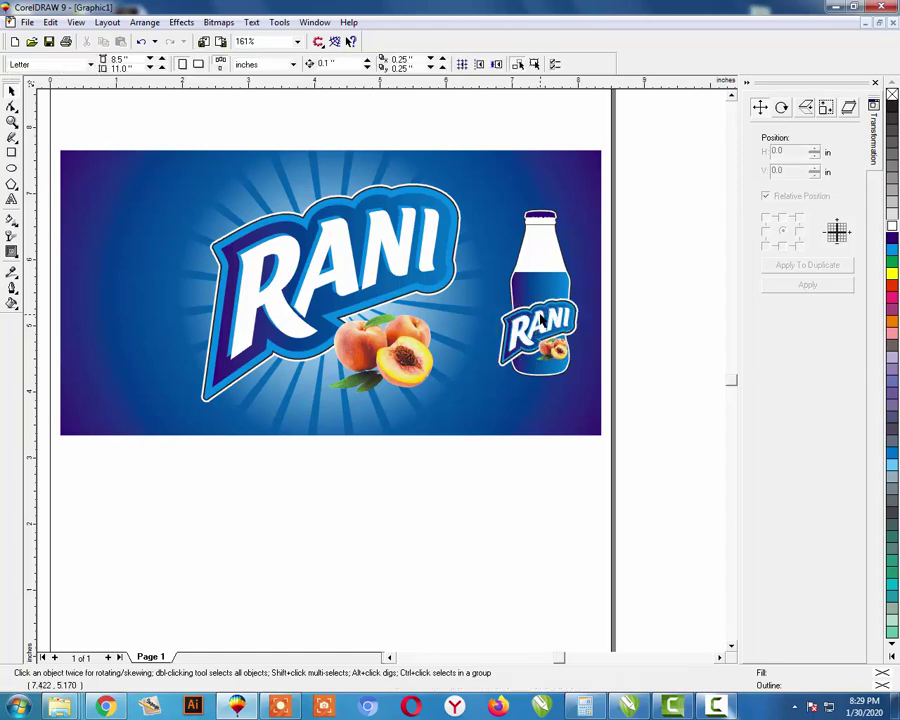
Add the artistic text "Rani juice" on the page above the banner.
key(F3)
key(F2)
drag(48, 242, 348, 362)
click(12, 200)
click(260, 199)
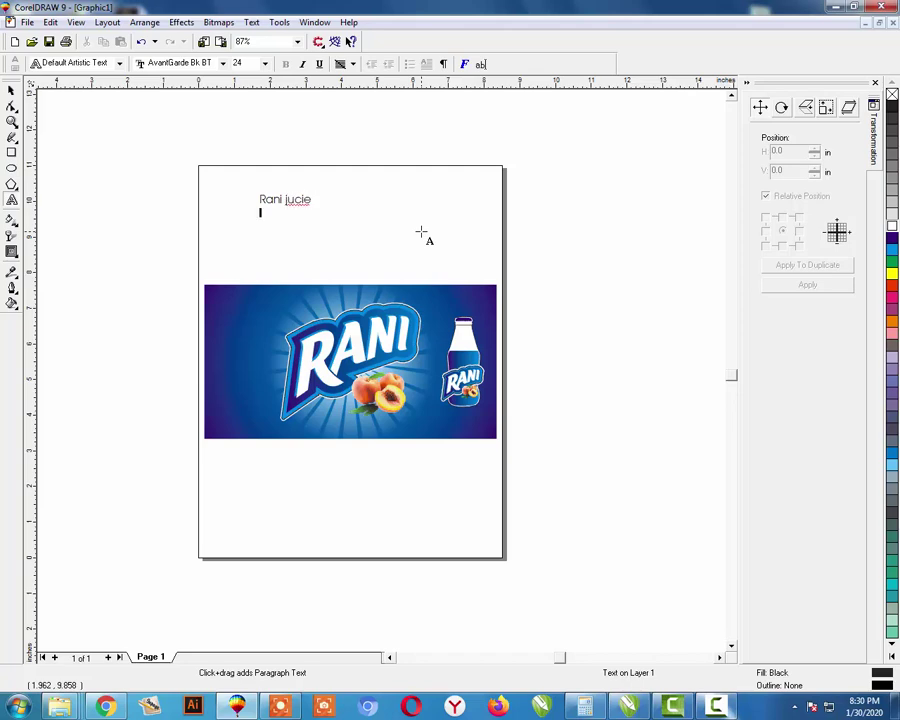
key(BackSpace)
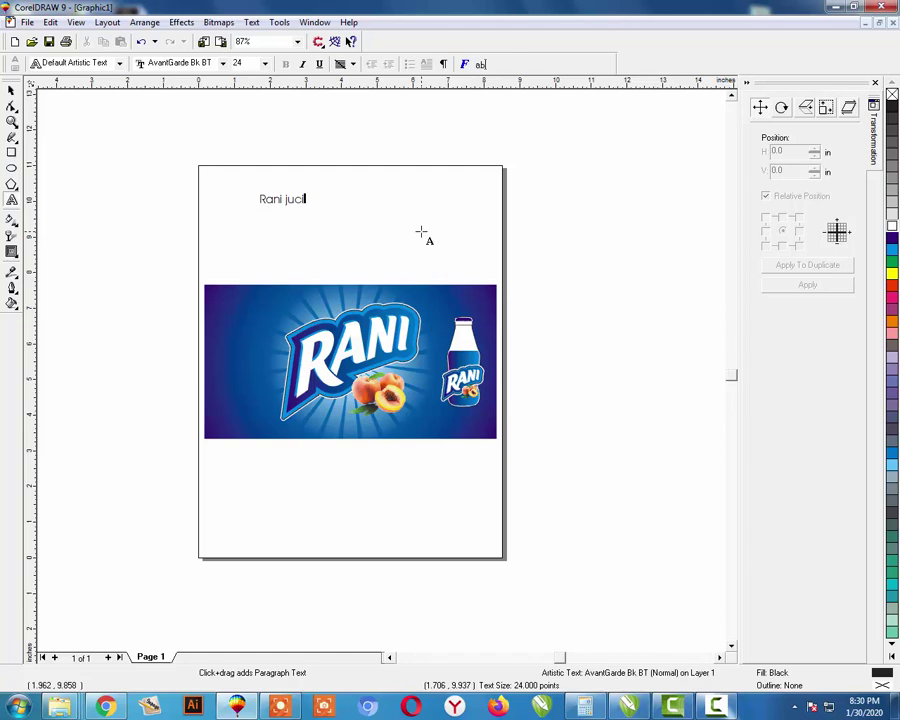
click(683, 710)
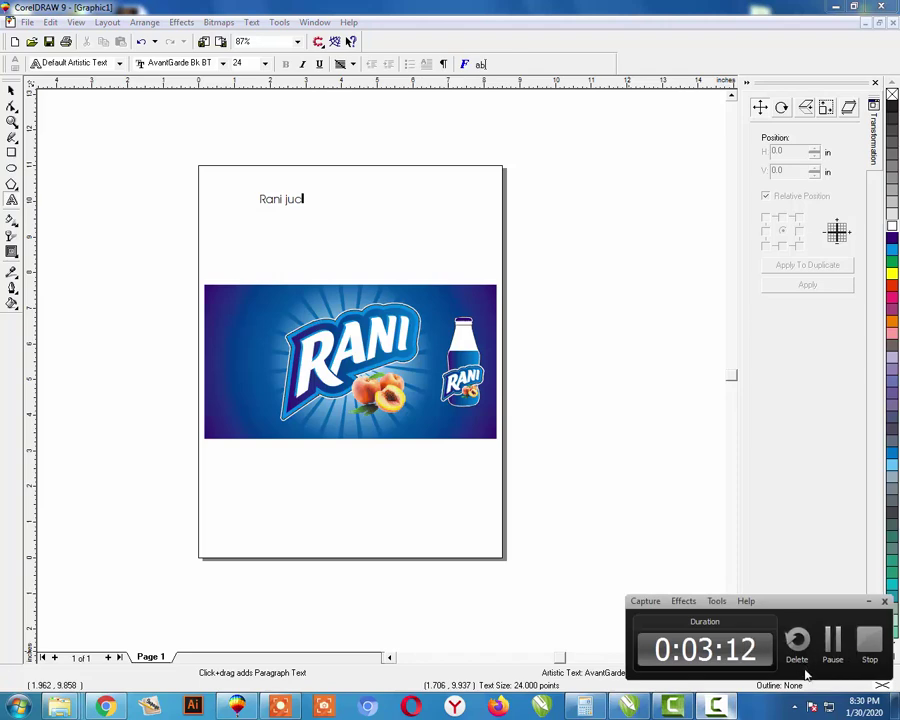
click(838, 650)
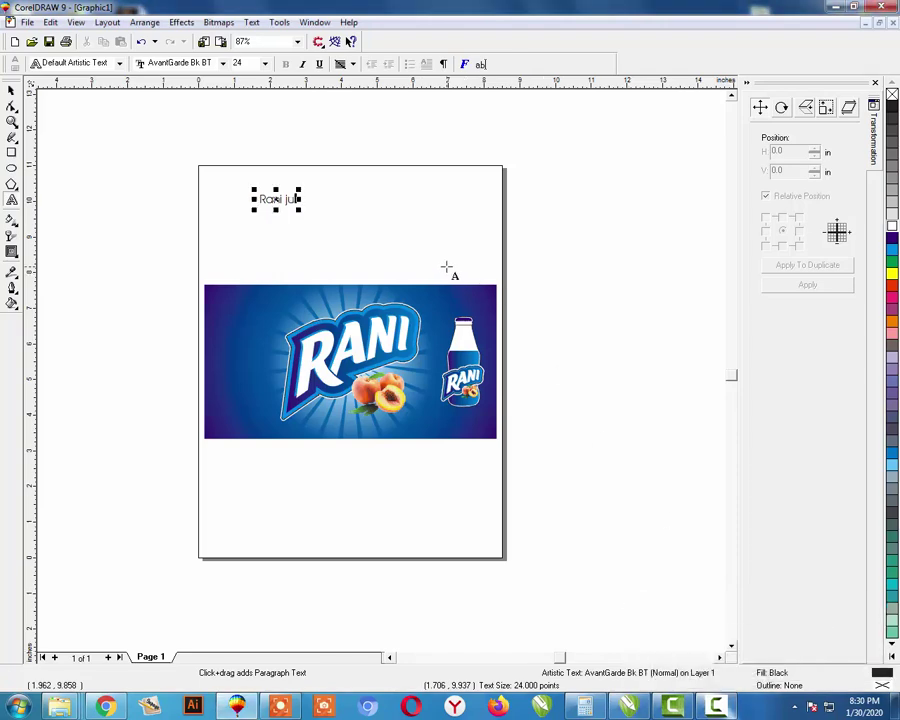
text(ice)
click(11, 90)
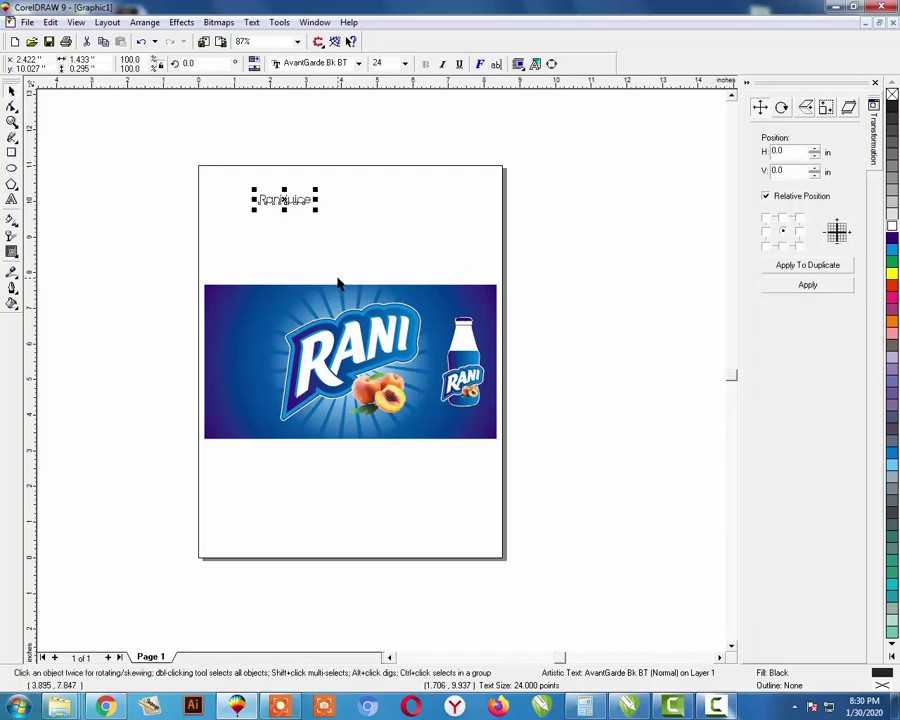
Change the case of the "Rani juice" text to Title Case.
key(alt+t)
key(g)
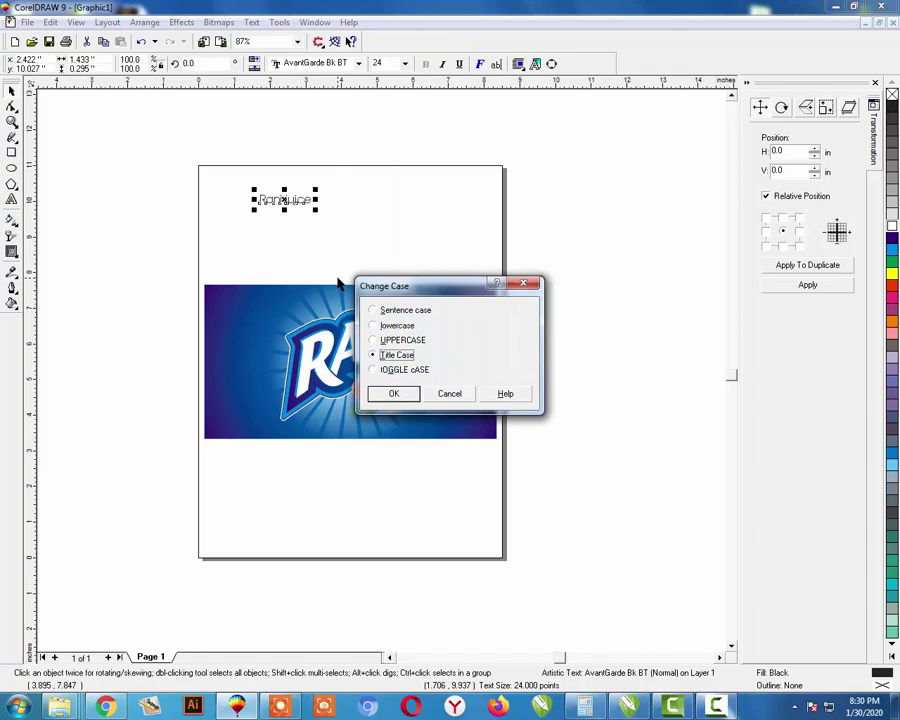
key(Return)
Set the "Rani Juice" text in bold Arial and enlarge it to about 43 points.
click(358, 63)
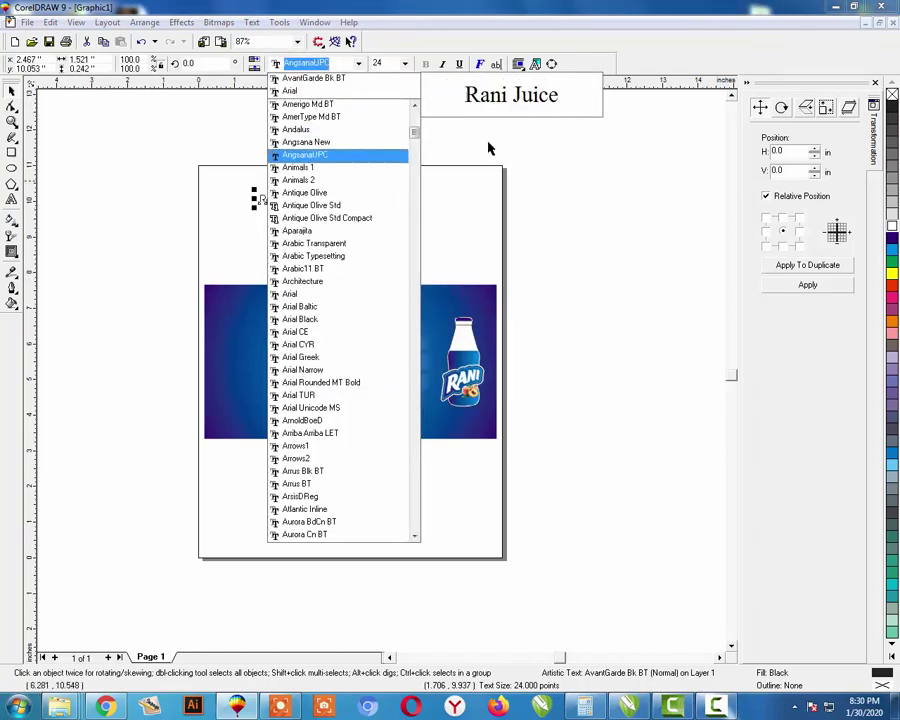
text(Arial)
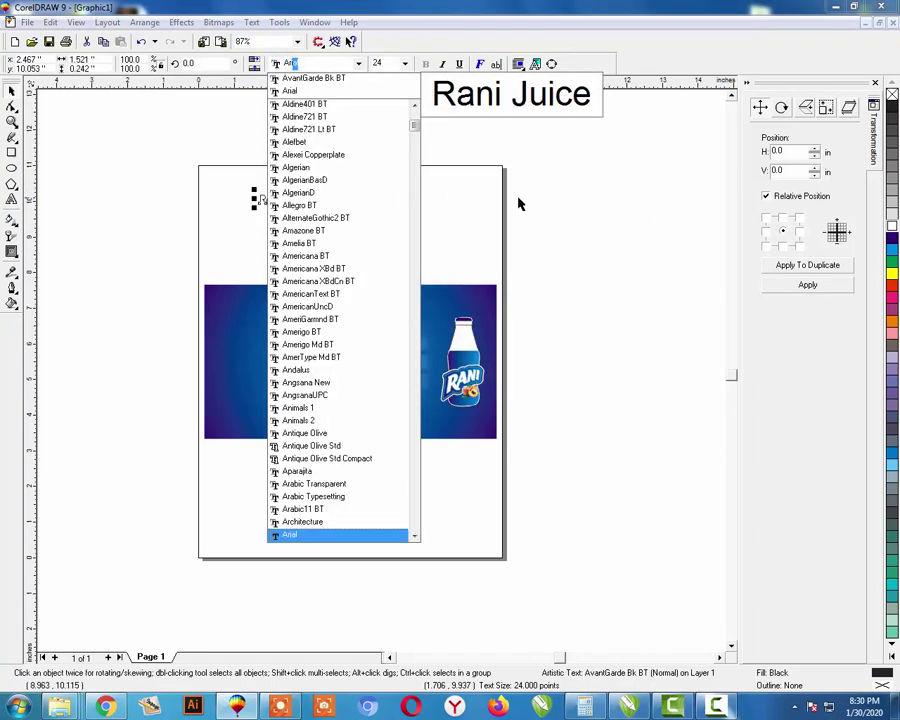
click(305, 536)
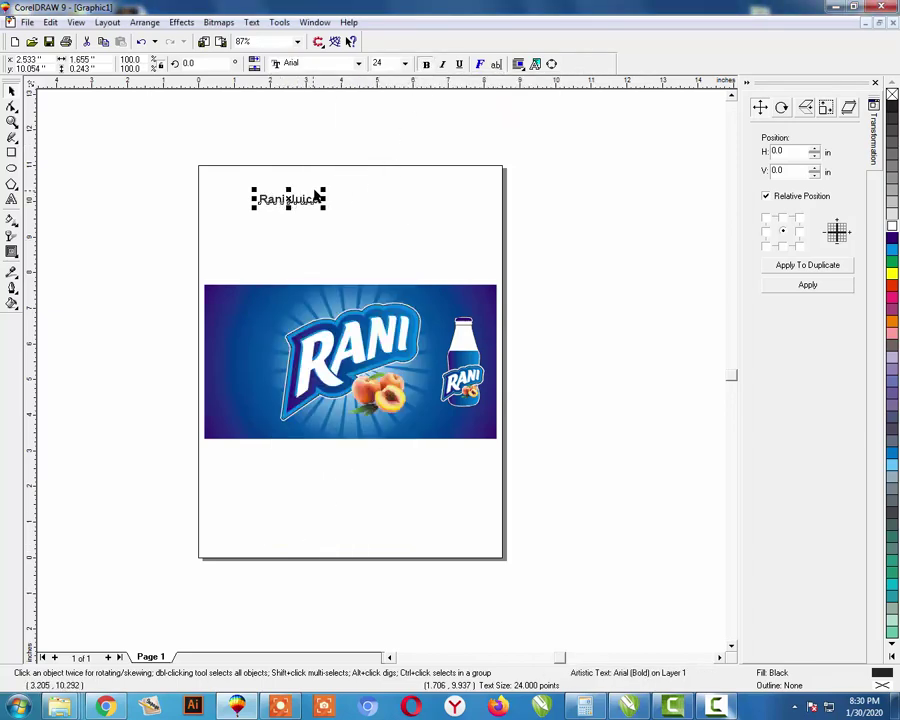
drag(323, 190, 372, 182)
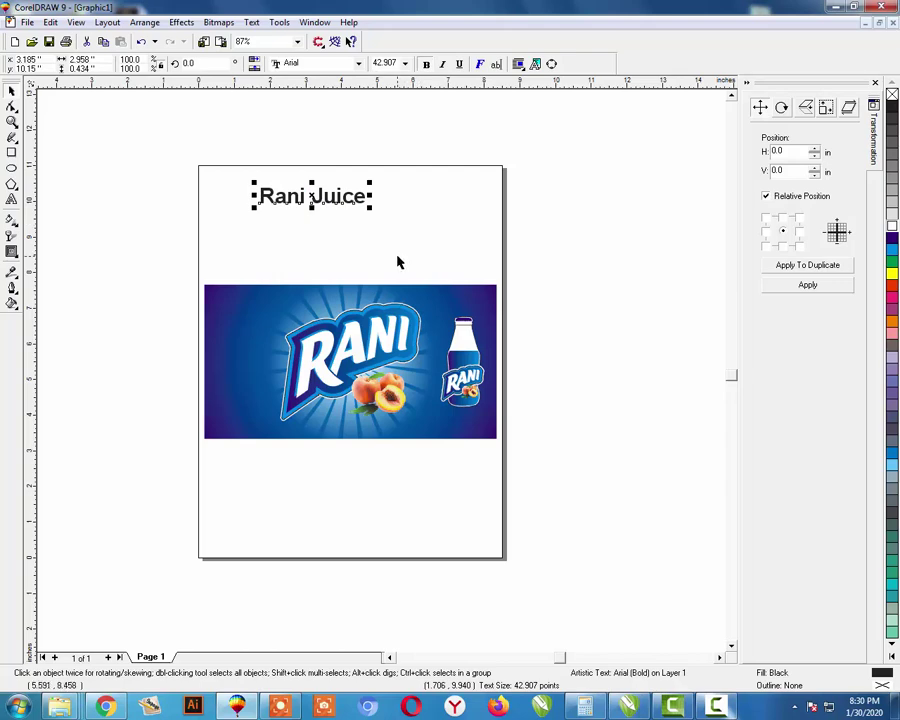
Split the text into separate words, move "Rani" to the banner's upper-left area and fill it white.
click(297, 208)
drag(293, 198, 247, 311)
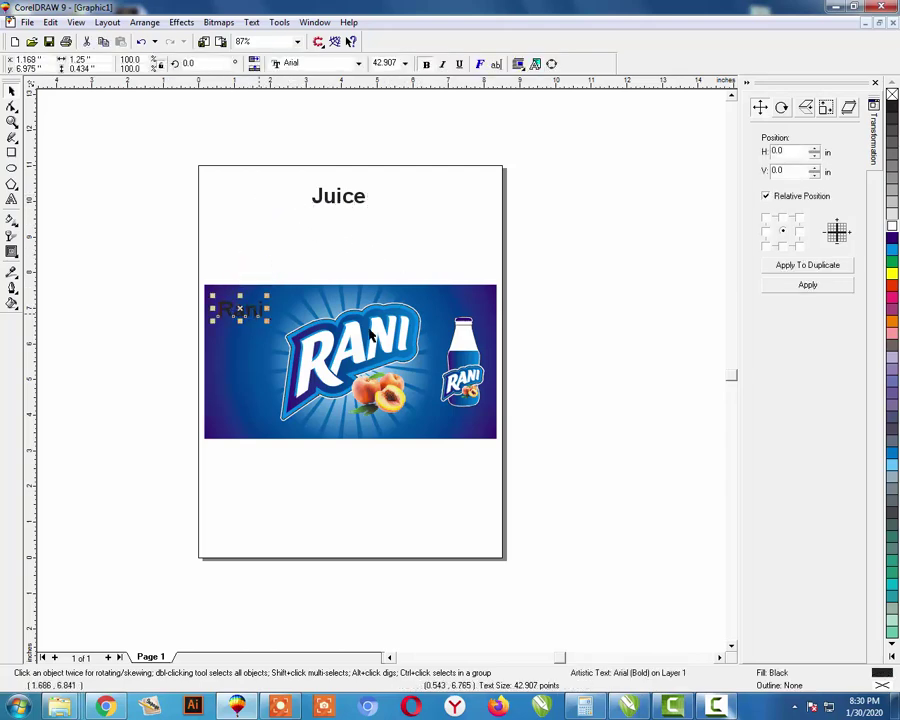
click(893, 228)
key(F2)
drag(157, 269, 405, 493)
key(Escape)
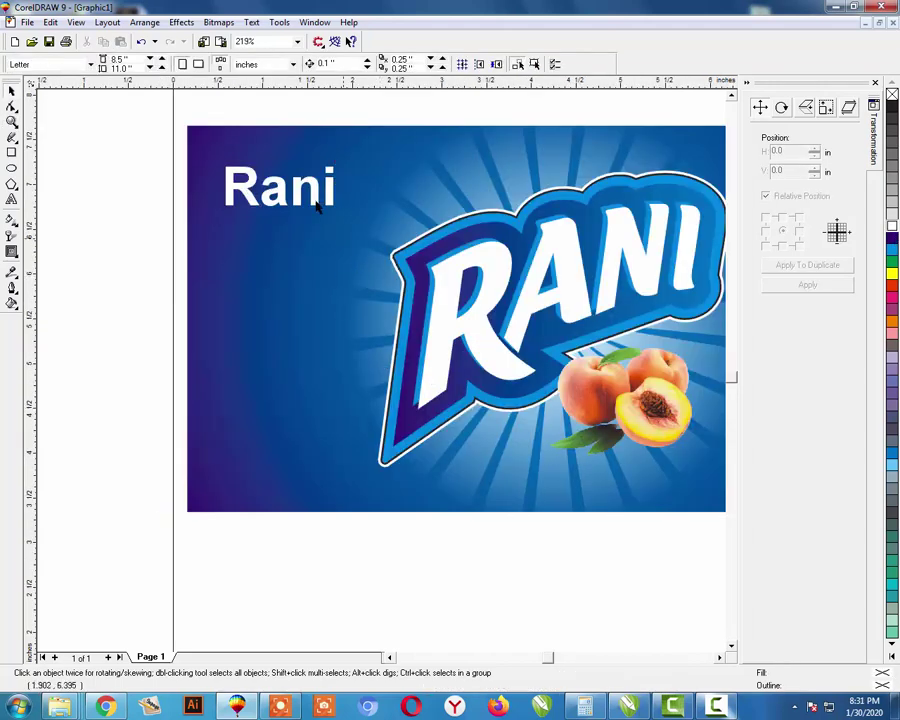
Enlarge the white word "Rani" to slightly more than 63 points and shift it closer to the banner's left edge.
click(315, 197)
drag(346, 161, 400, 145)
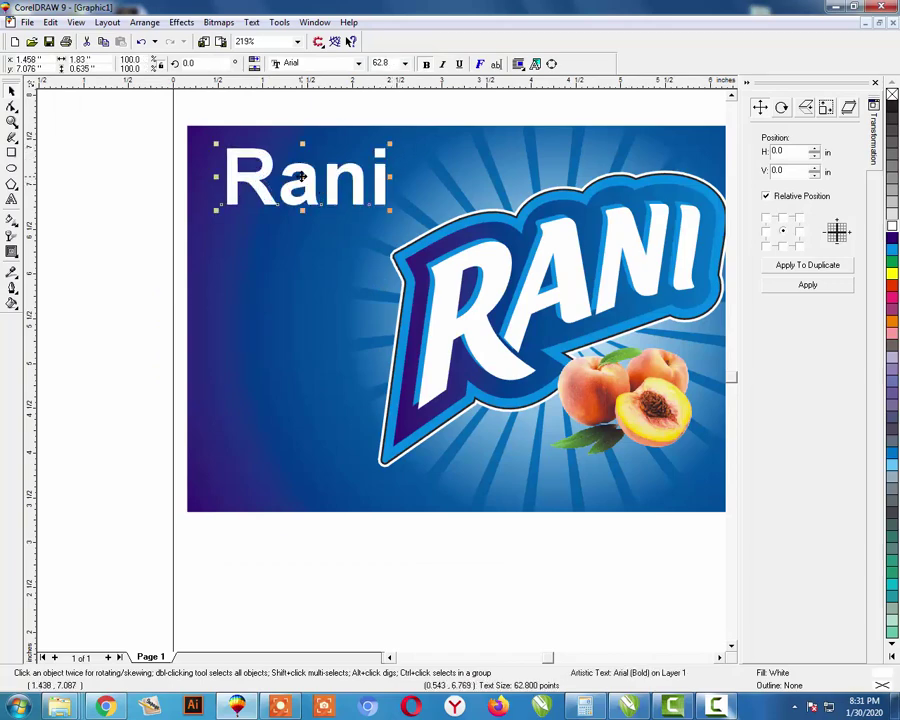
drag(301, 176, 279, 200)
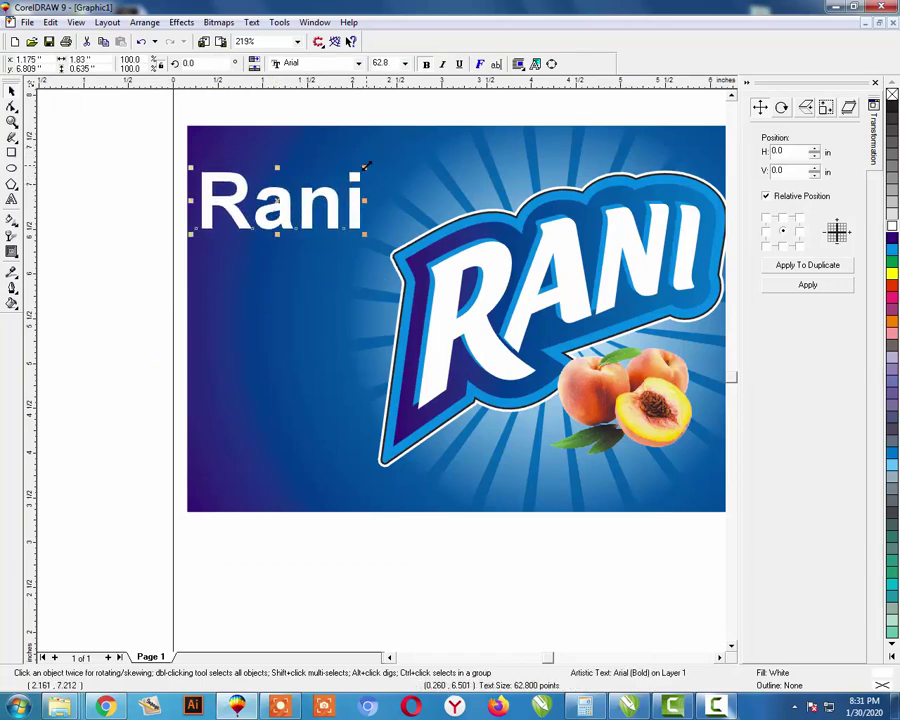
drag(366, 166, 376, 155)
key(Escape)
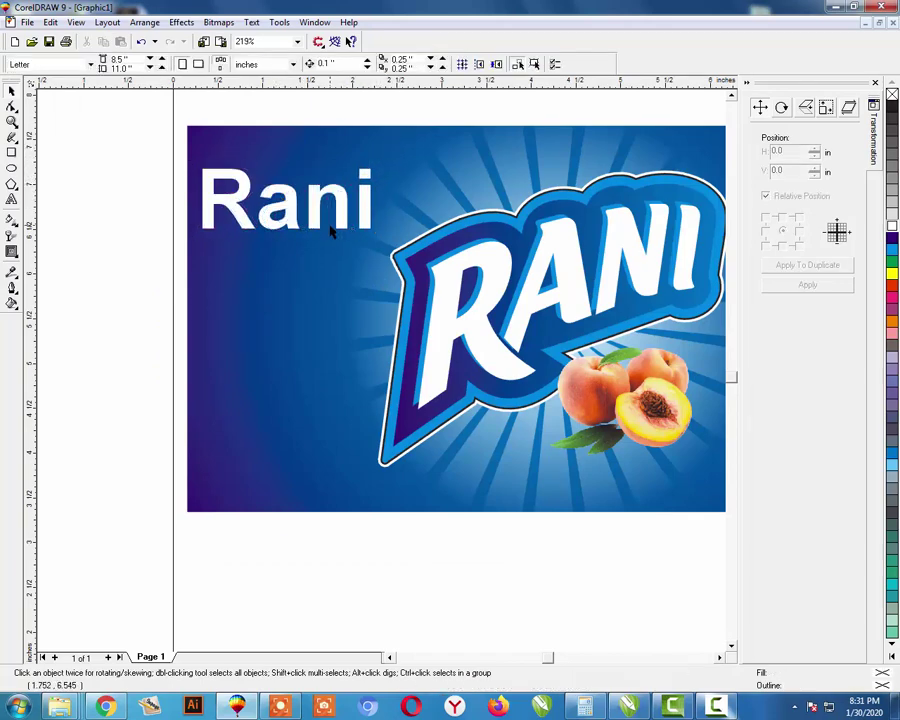
Move the word "Juice" directly beneath "Rani" on the blue banner and fill it orange.
key(F3)
drag(335, 197, 230, 338)
scroll(231, 328, up, 4)
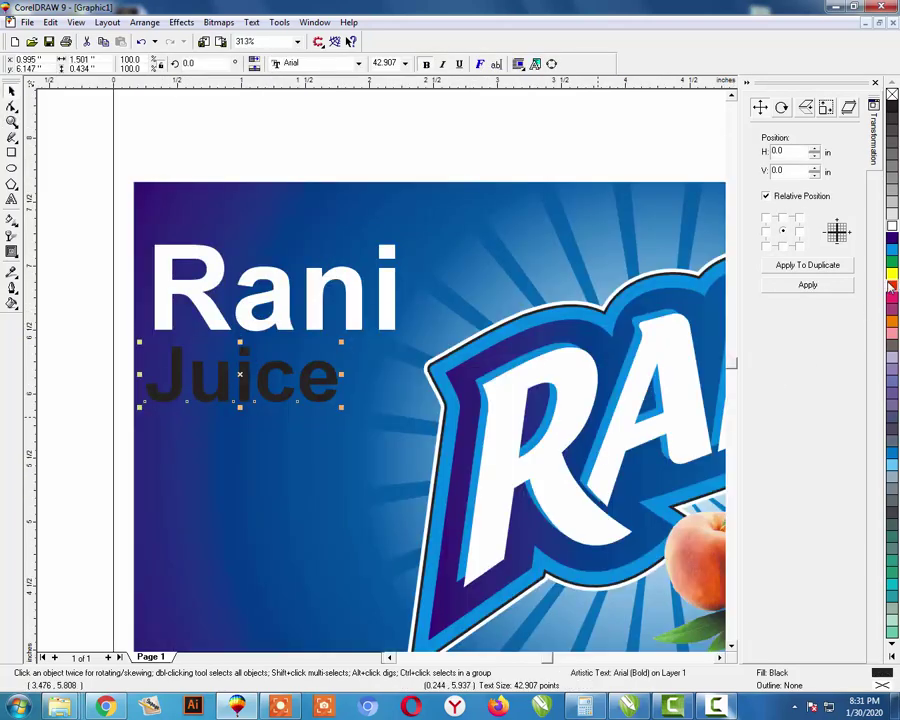
click(892, 323)
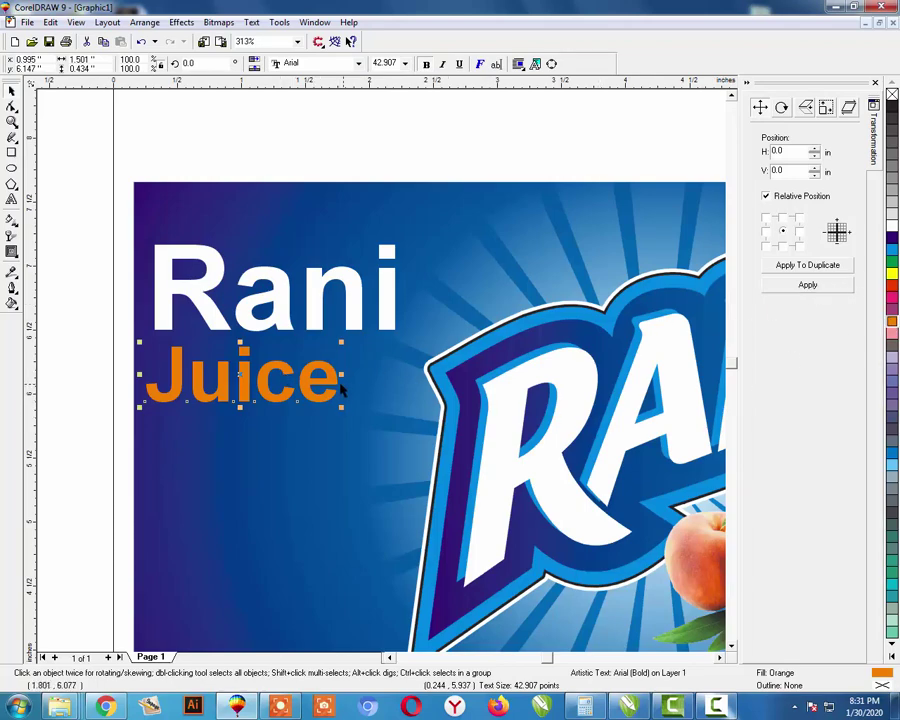
Widen the letter spacing of "Juice" until the word spans roughly the width of "Rani" above it.
click(12, 121)
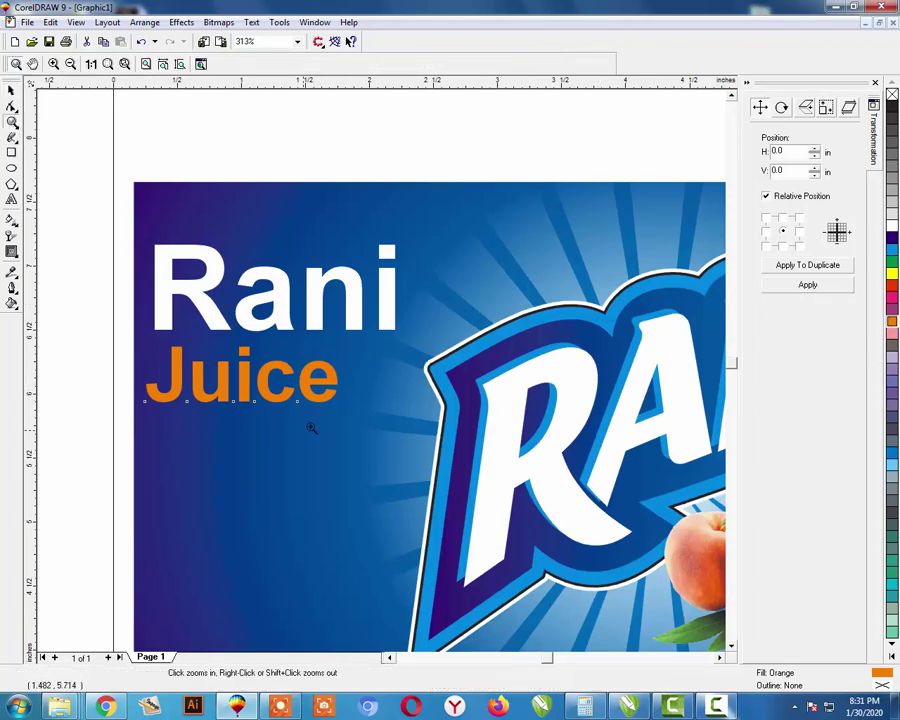
click(12, 106)
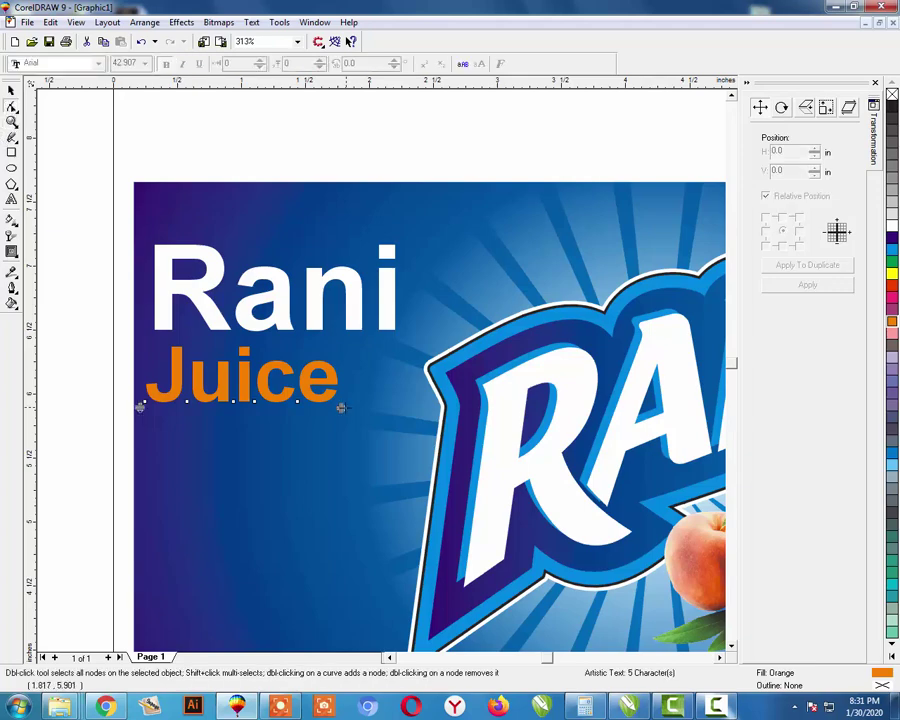
drag(346, 407, 390, 414)
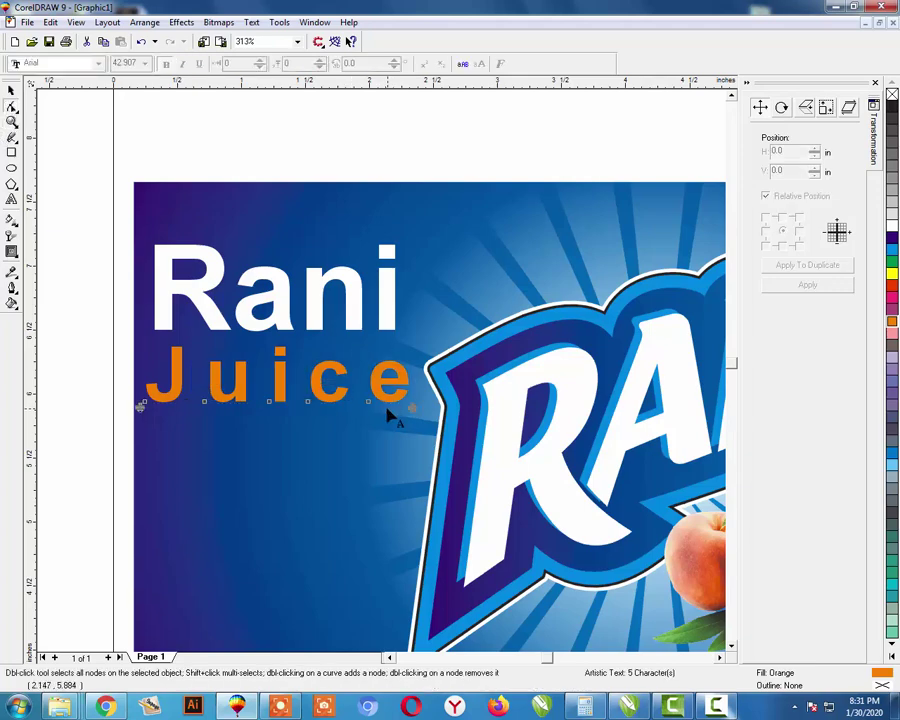
key(space)
Group the words "Rani" and "Juice" and centre the group vertically on the banner background.
key(shift+F4)
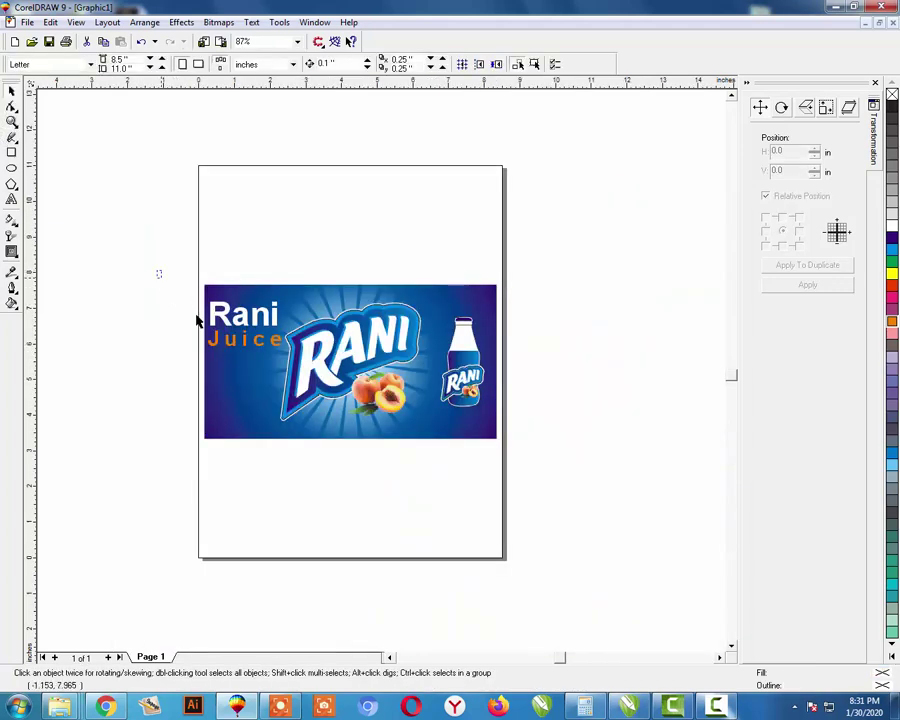
drag(157, 267, 292, 358)
key(ctrl+g)
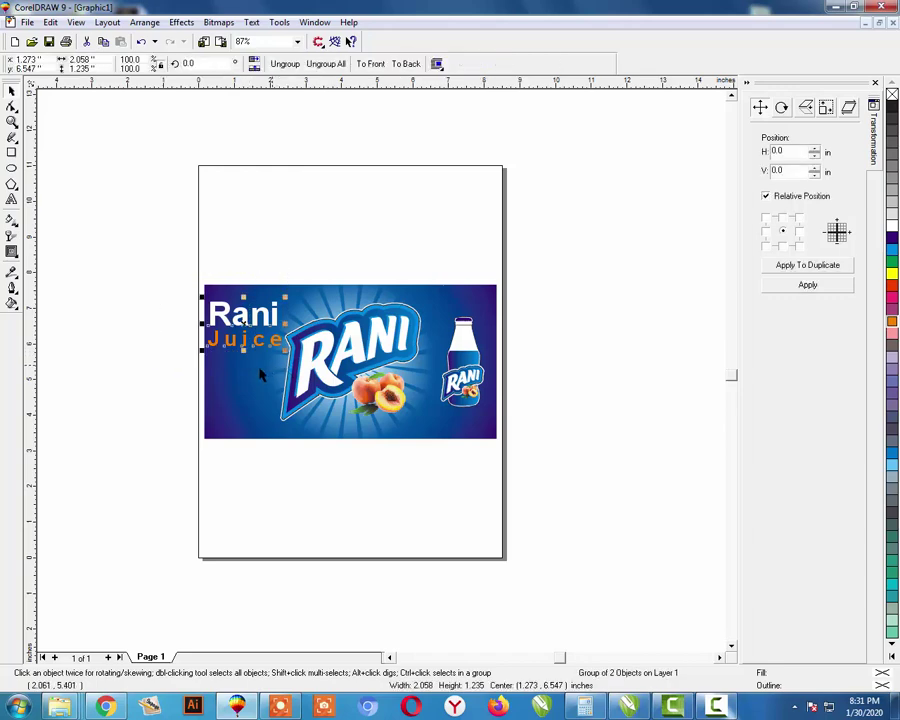
shift+click(237, 388)
key(c)
key(Escape)
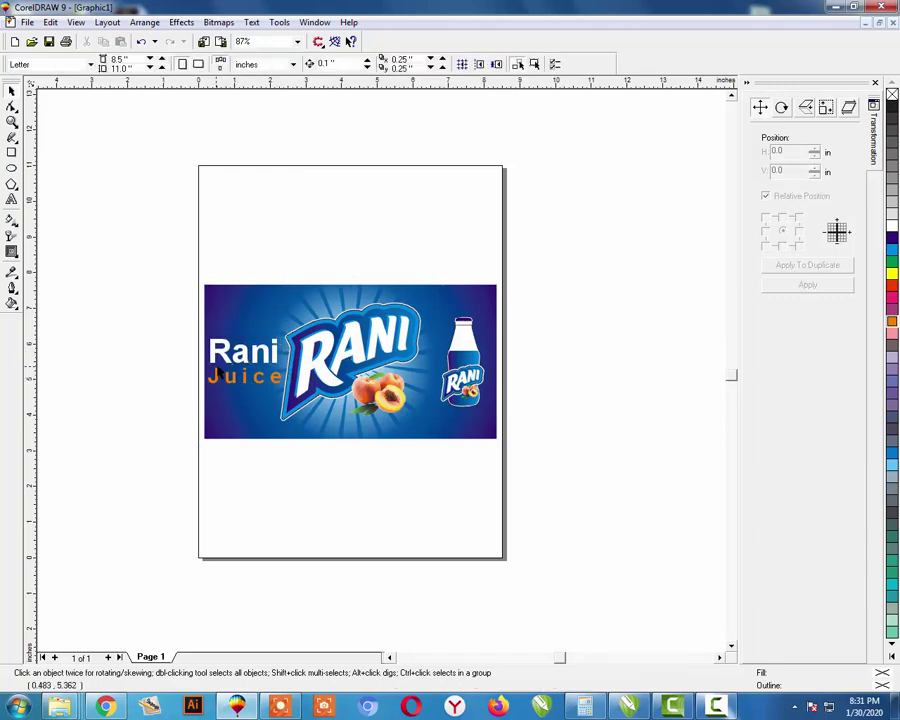
Scale the "Rani Juice" text group down proportionally to about 1.77 inches wide.
click(270, 346)
drag(284, 334, 275, 340)
key(Escape)
Duplicate the complete banner just beside the page and move the oranges picture next to the copy's lower corner.
key(F3)
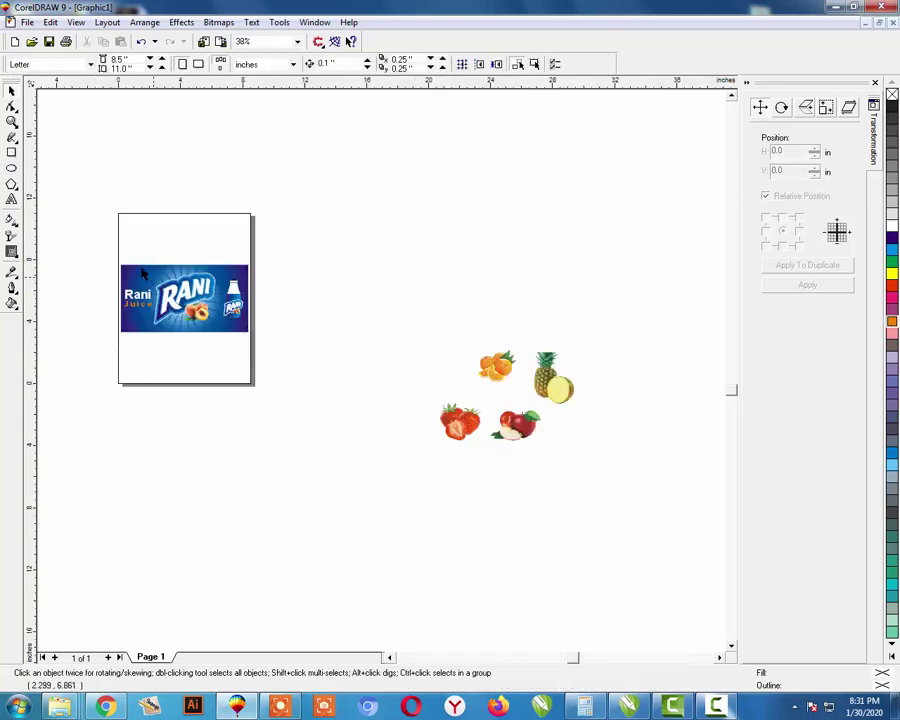
drag(97, 236, 290, 367)
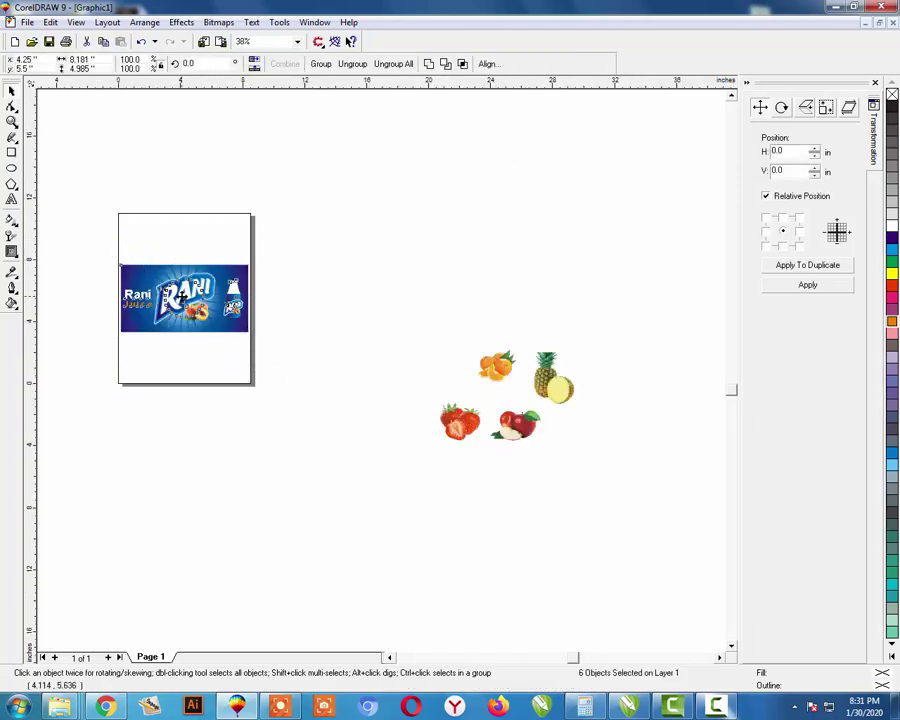
drag(183, 294, 330, 297)
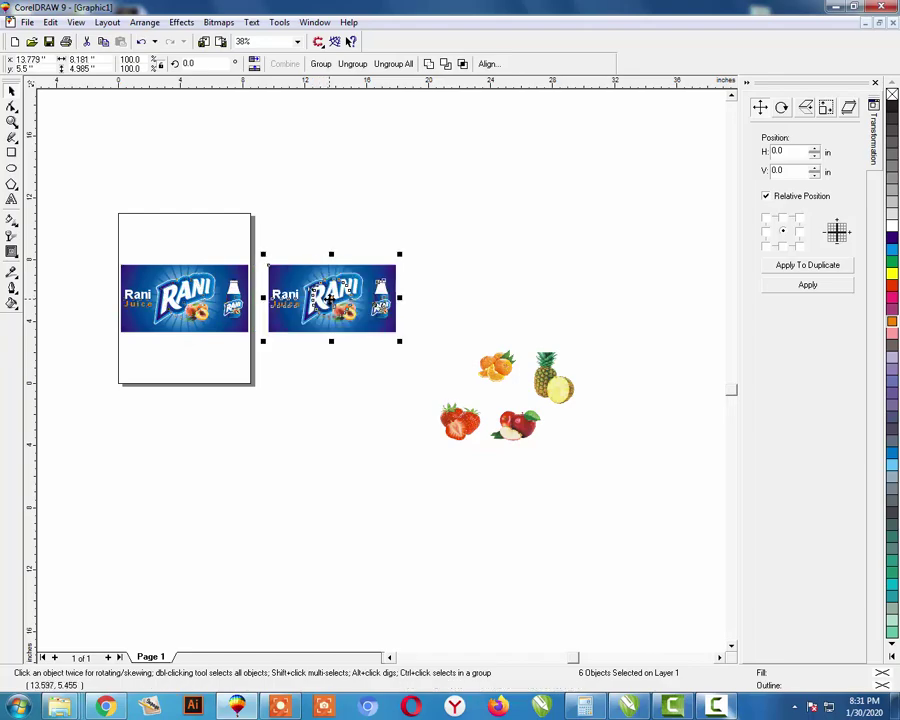
key(Escape)
drag(516, 368, 422, 326)
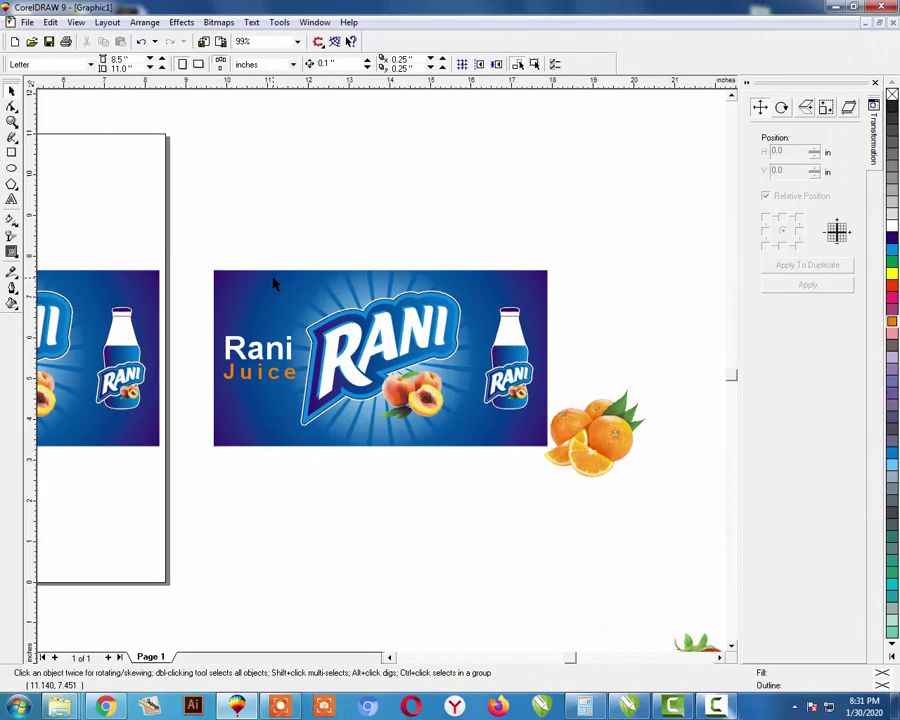
Change the copied banner's background to a two-colour radial fountain fill from orange to yellow.
click(274, 284)
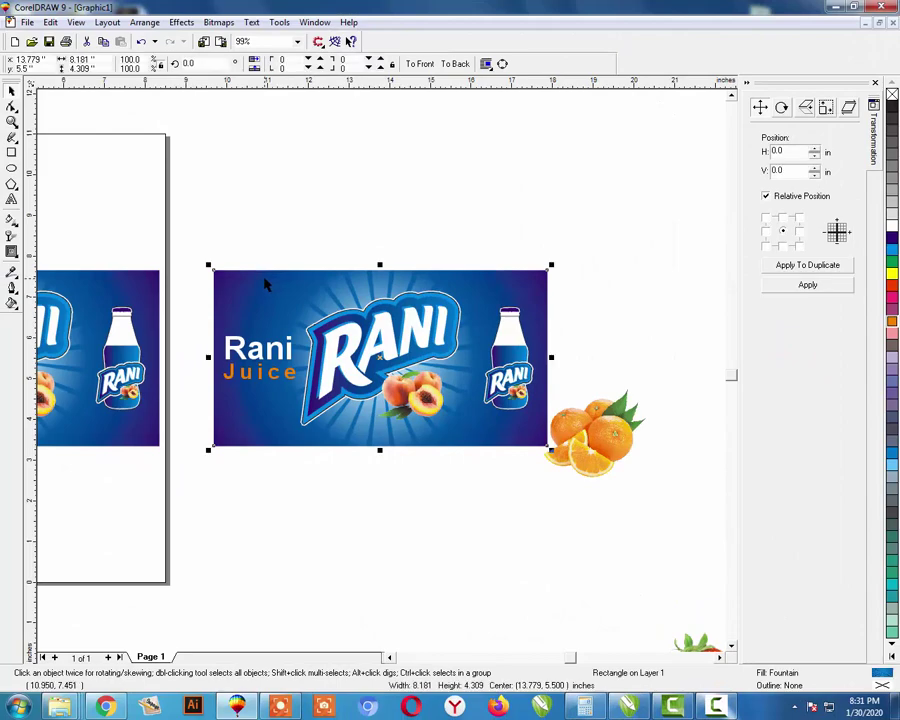
key(Escape)
click(255, 298)
key(F11)
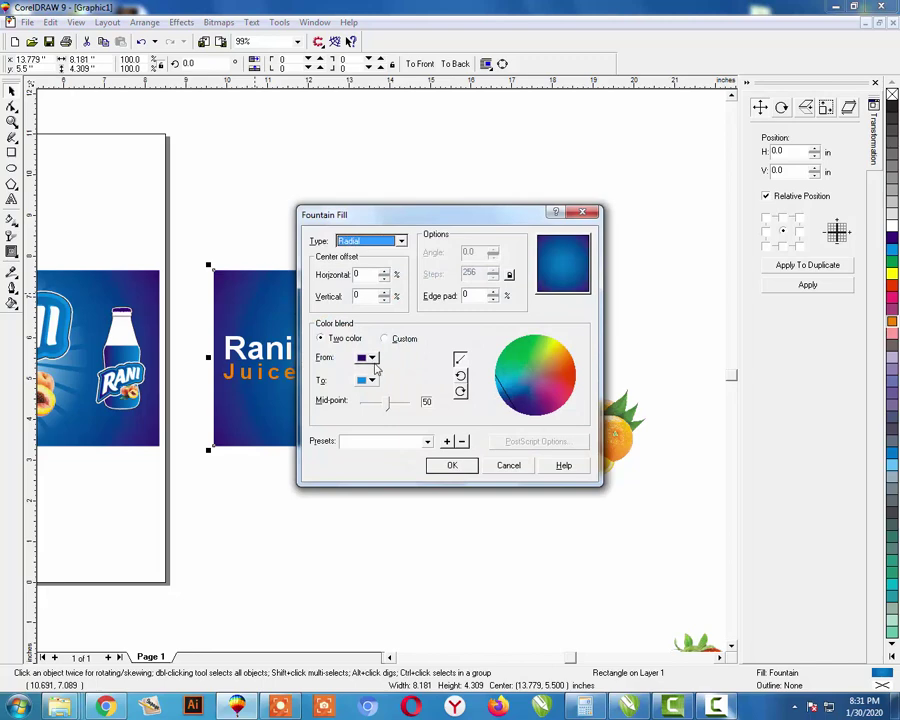
drag(492, 217, 413, 203)
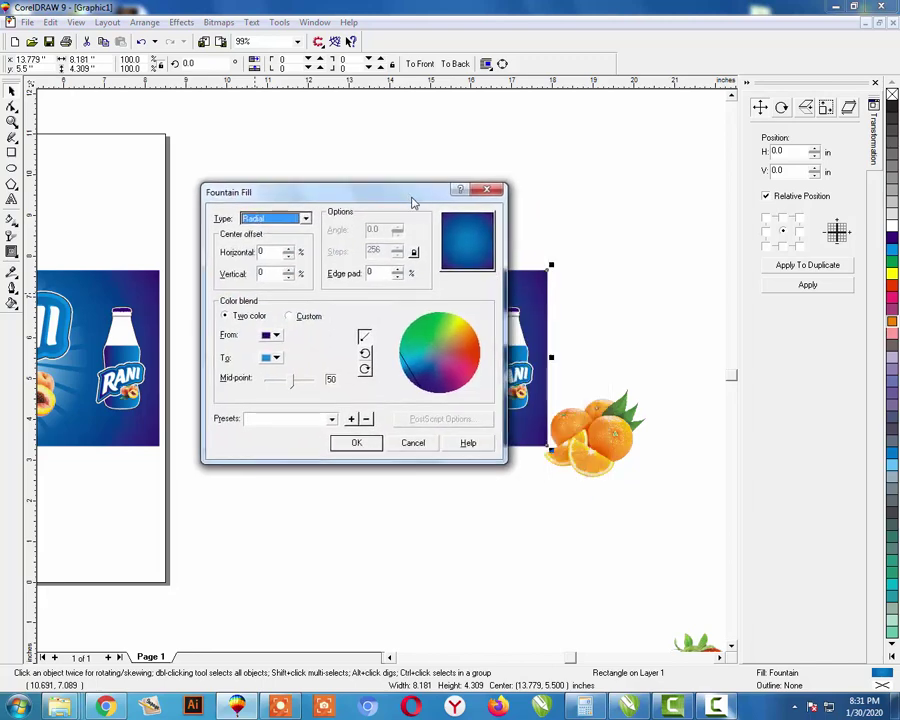
click(272, 335)
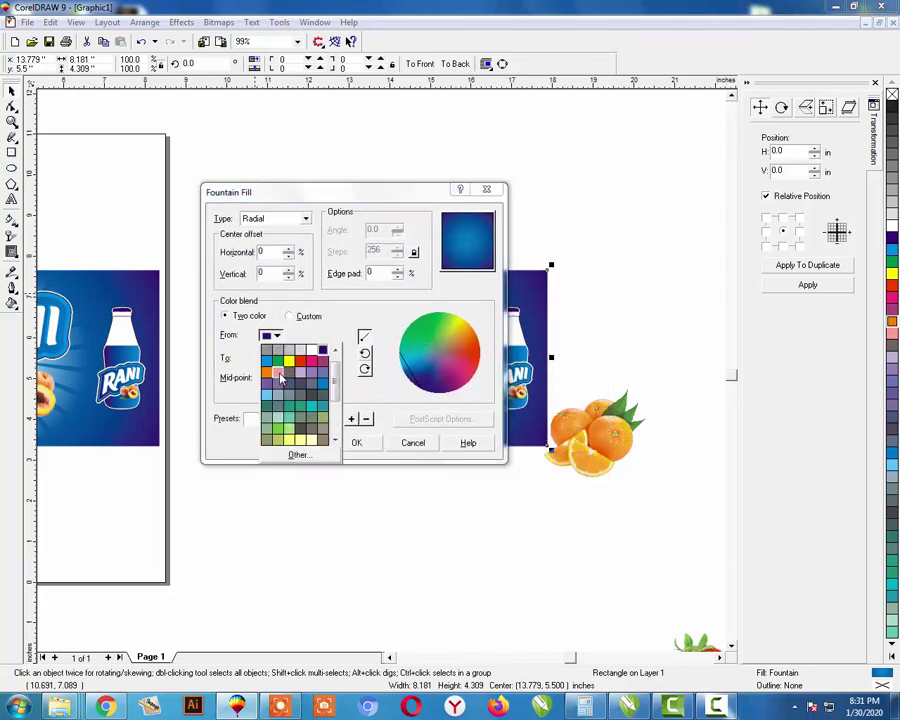
click(270, 376)
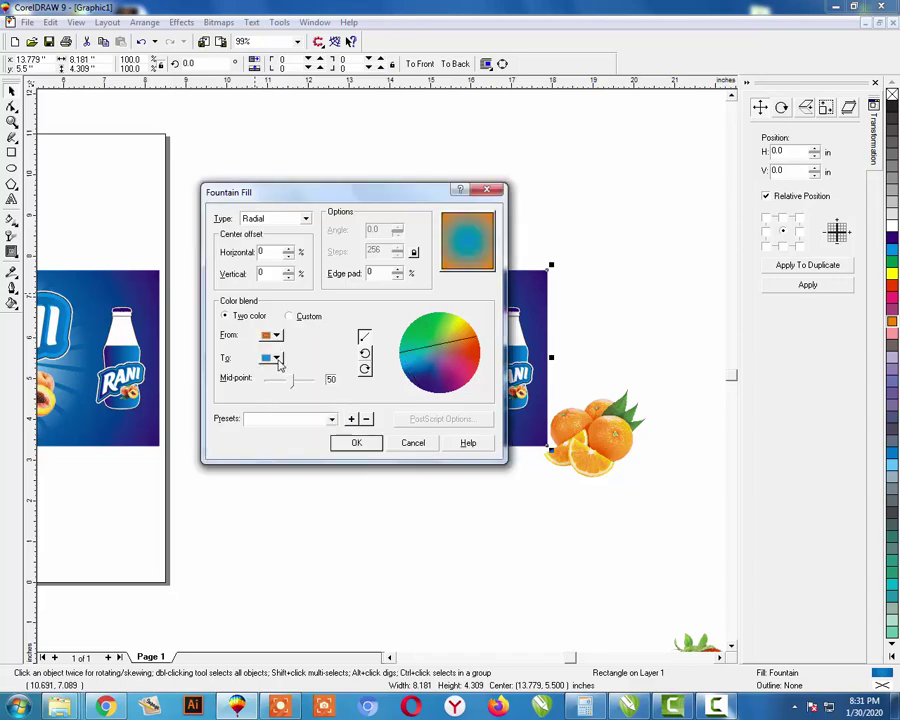
click(274, 357)
click(289, 371)
click(355, 442)
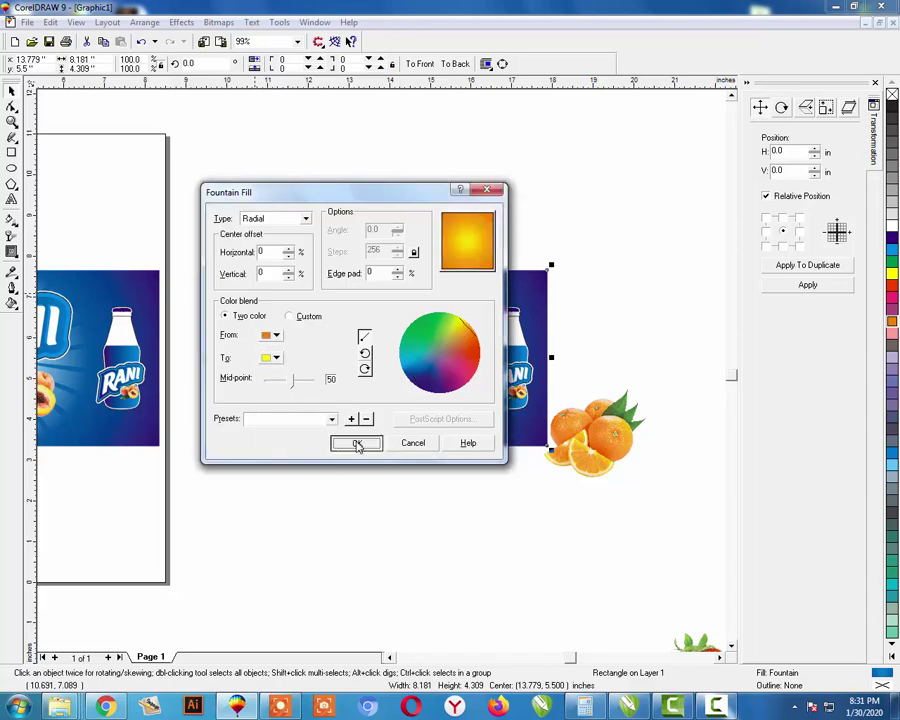
key(Escape)
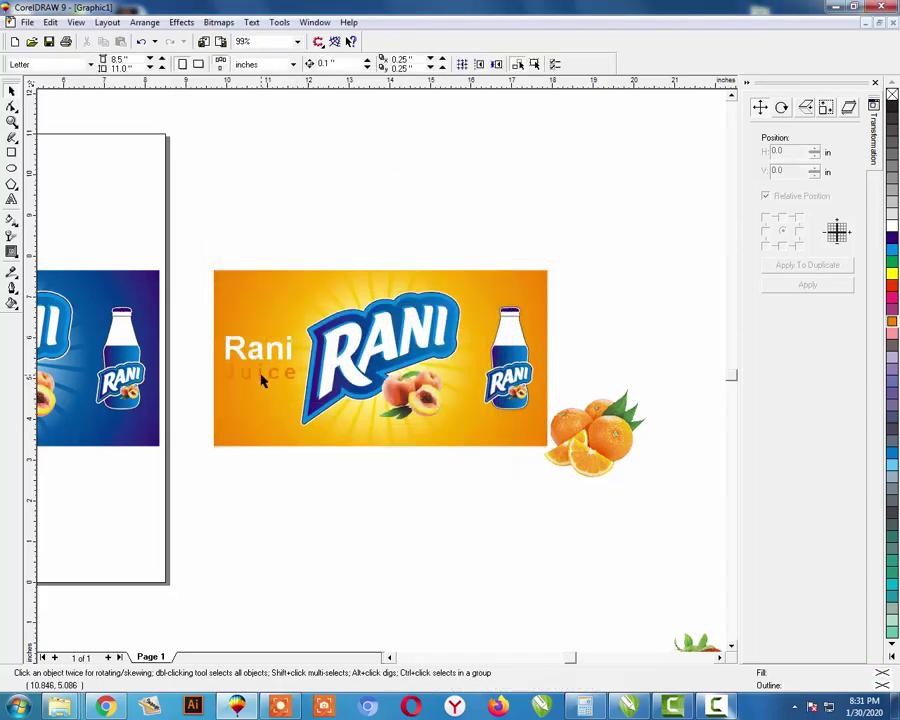
Fill only the word "Juice" on the orange banner black, keeping it in its text group.
click(263, 380)
click(716, 320)
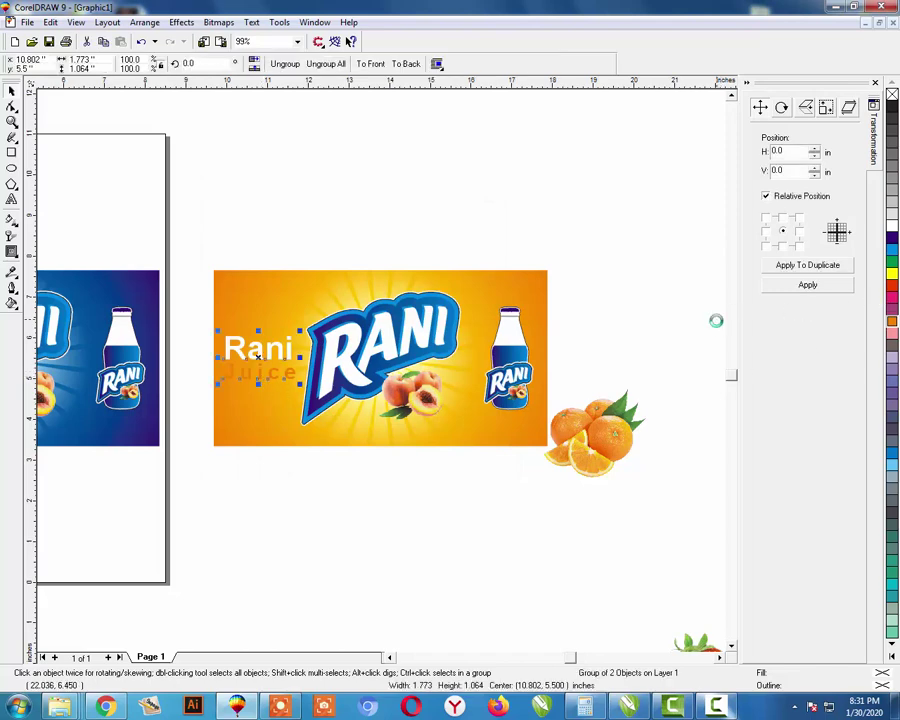
ctrl+click(258, 378)
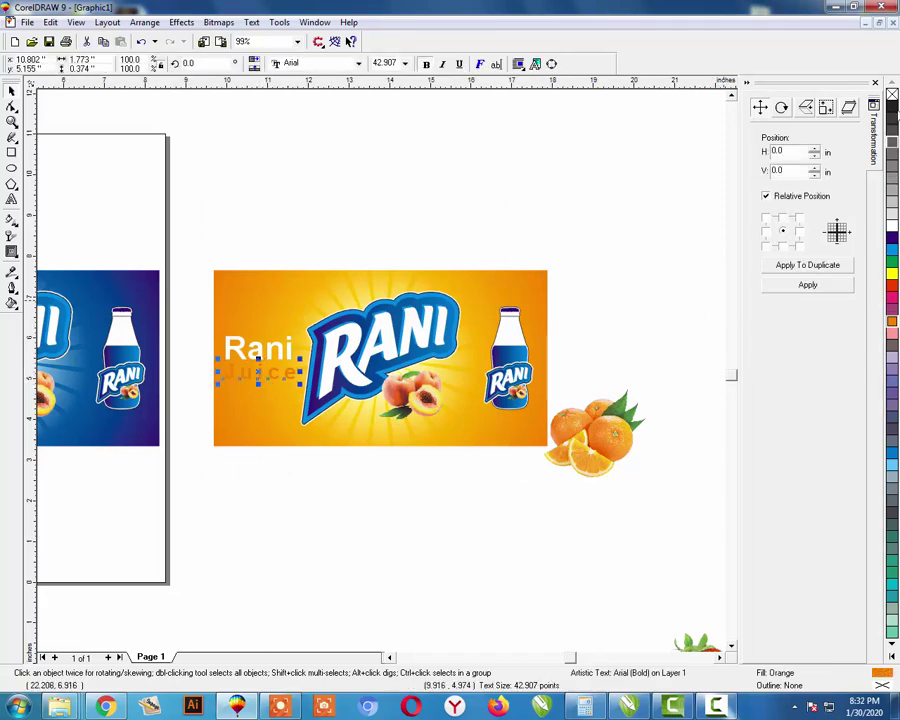
click(891, 105)
click(690, 250)
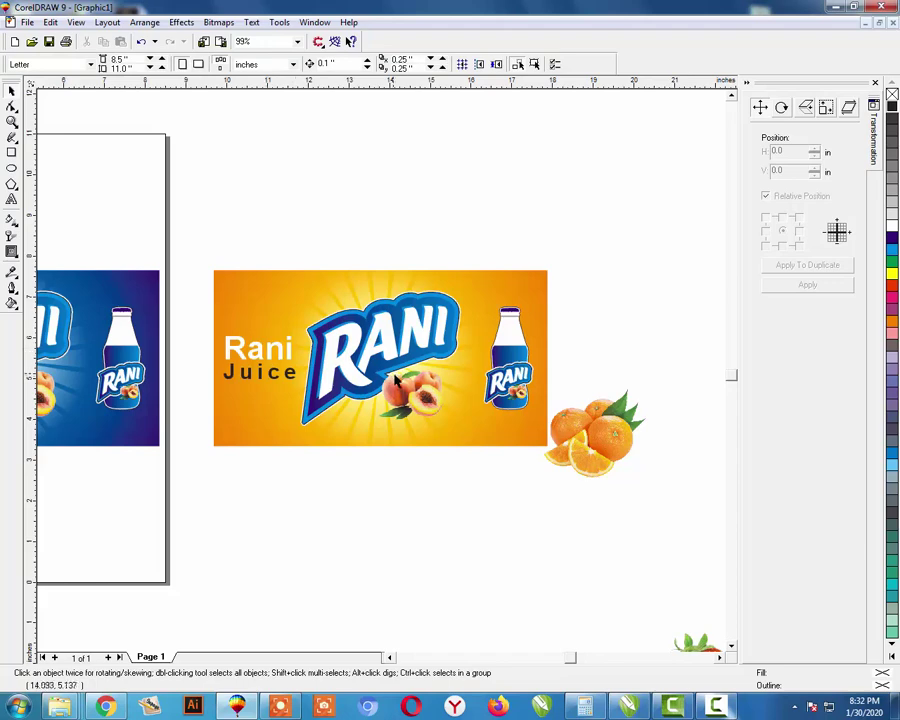
Ungroup the large logo and its peaches on the orange banner.
click(436, 405)
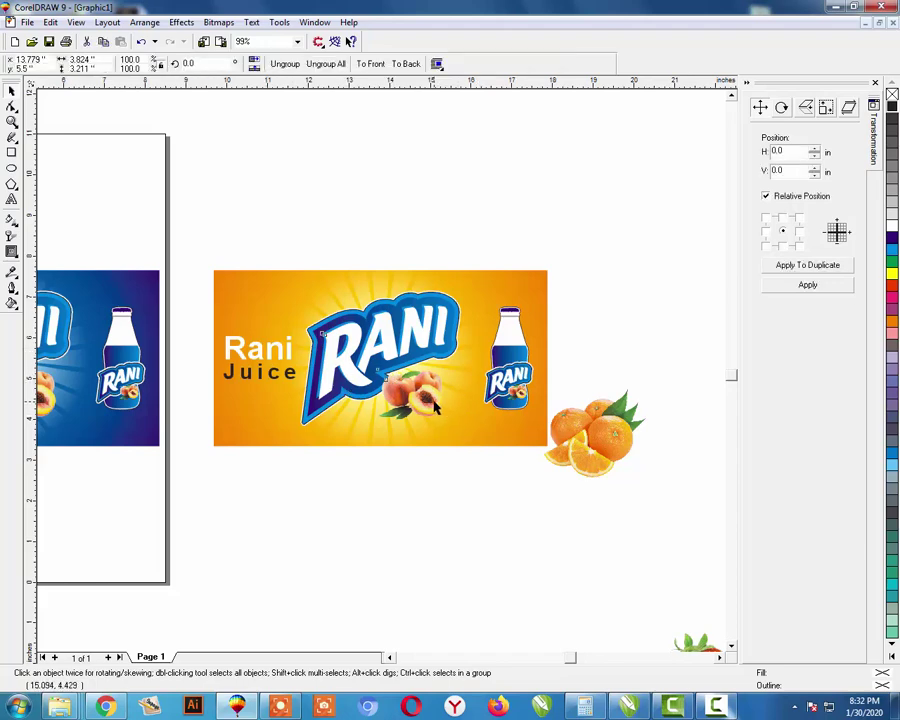
key(ctrl+u)
drag(430, 408, 428, 482)
shift+click(383, 375)
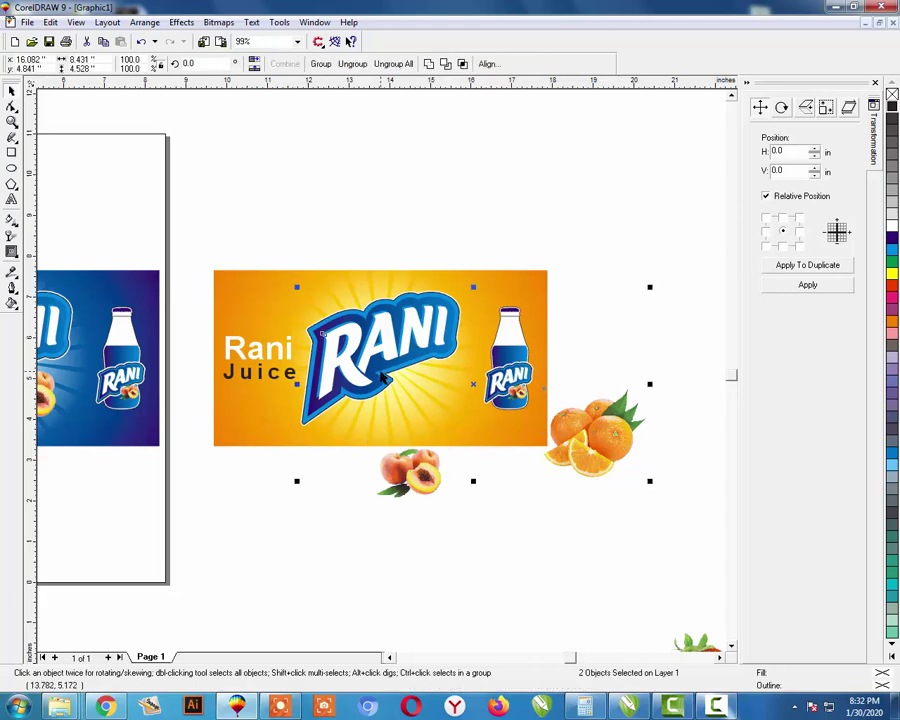
key(ctrl+z)
key(ctrl+z)
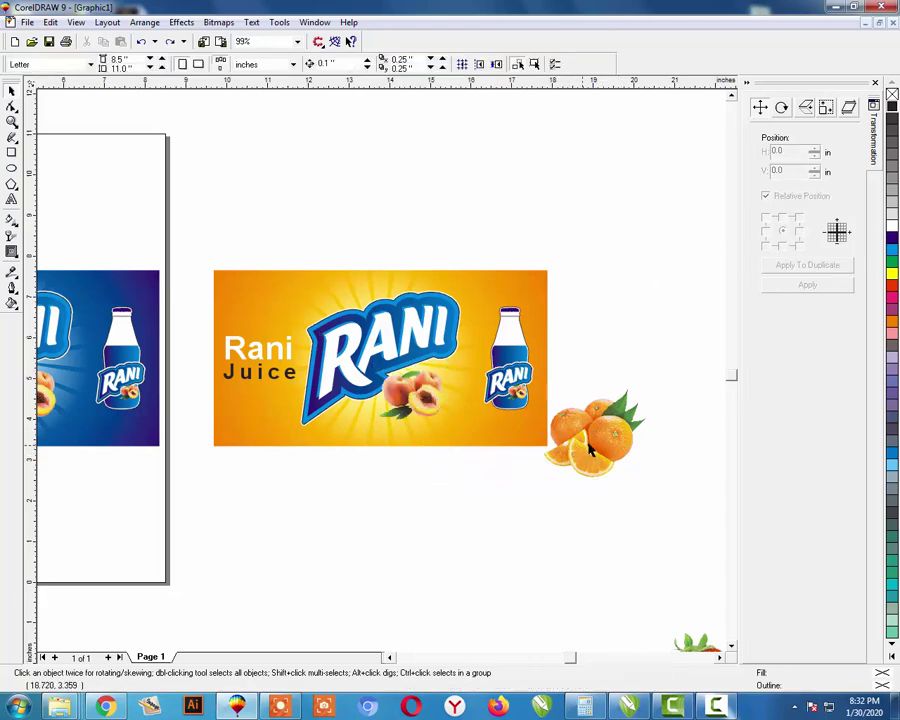
Centre the oranges picture on the peaches below the large logo, both horizontally and vertically, and delete the peaches.
shift+click(411, 406)
key(c)
key(e)
key(Escape)
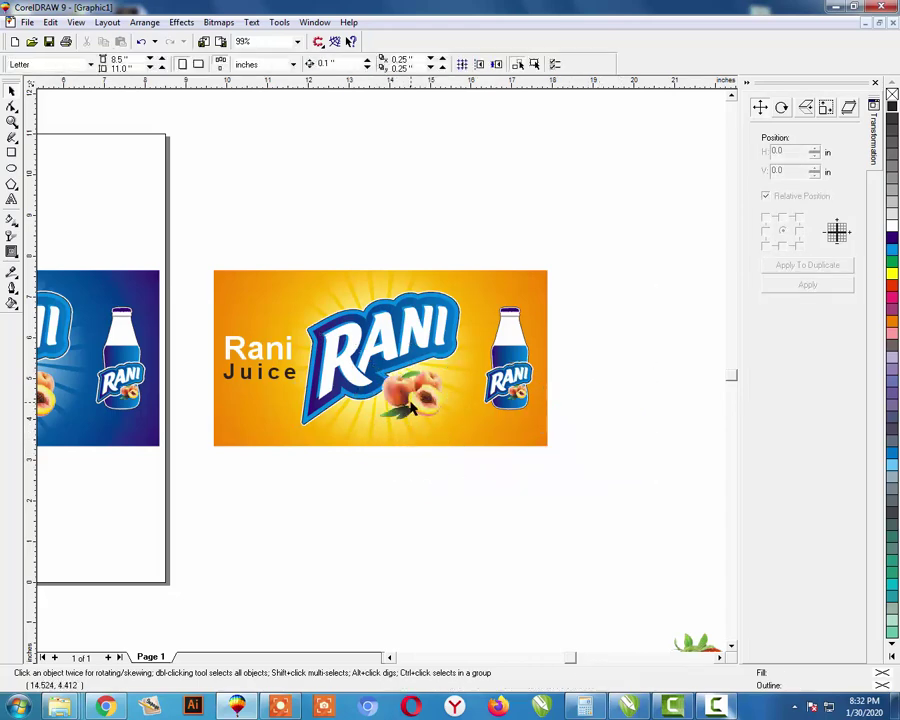
click(411, 406)
key(Delete)
Bring the oranges to the front of the orange banner and shrink them to fit beneath the large logo.
drag(476, 508, 355, 349)
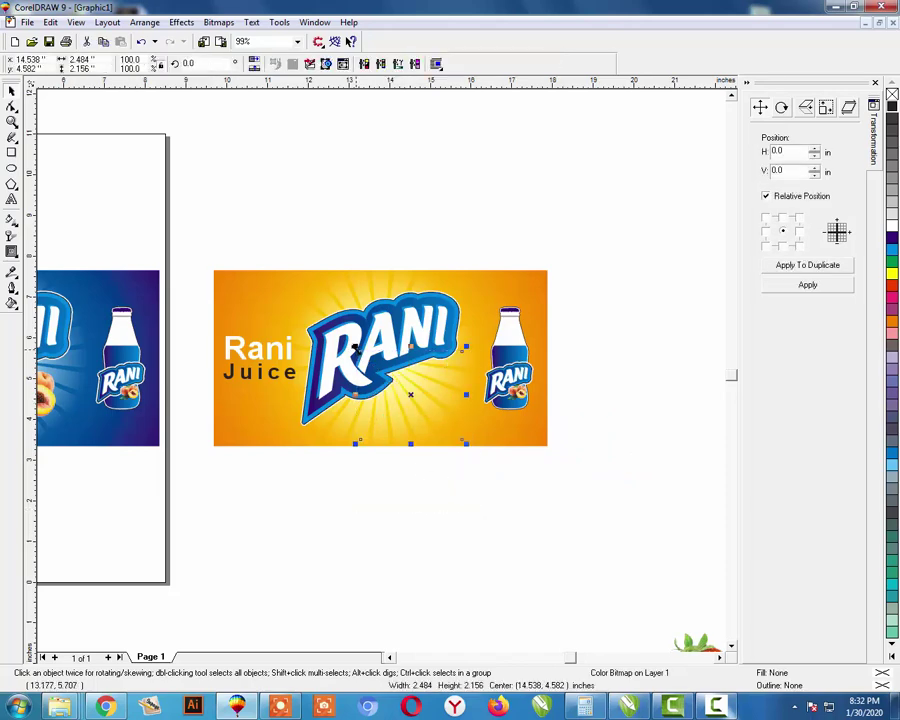
key(shift+Page_Up)
key(Escape)
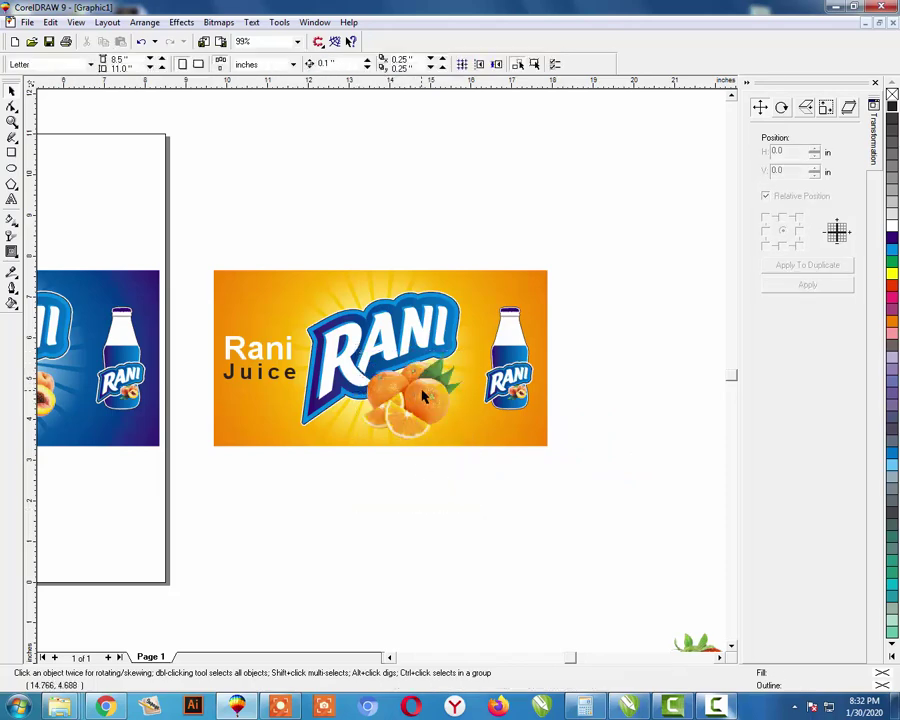
click(421, 390)
drag(466, 346, 434, 377)
key(Escape)
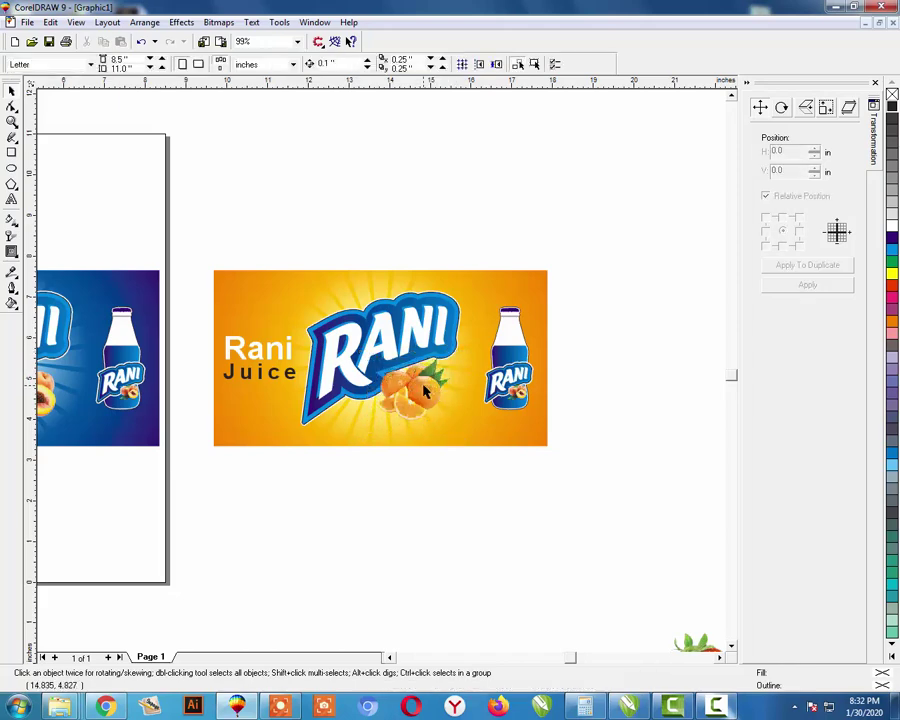
Ungroup the small logo and peaches label on the orange banner's bottle.
click(512, 393)
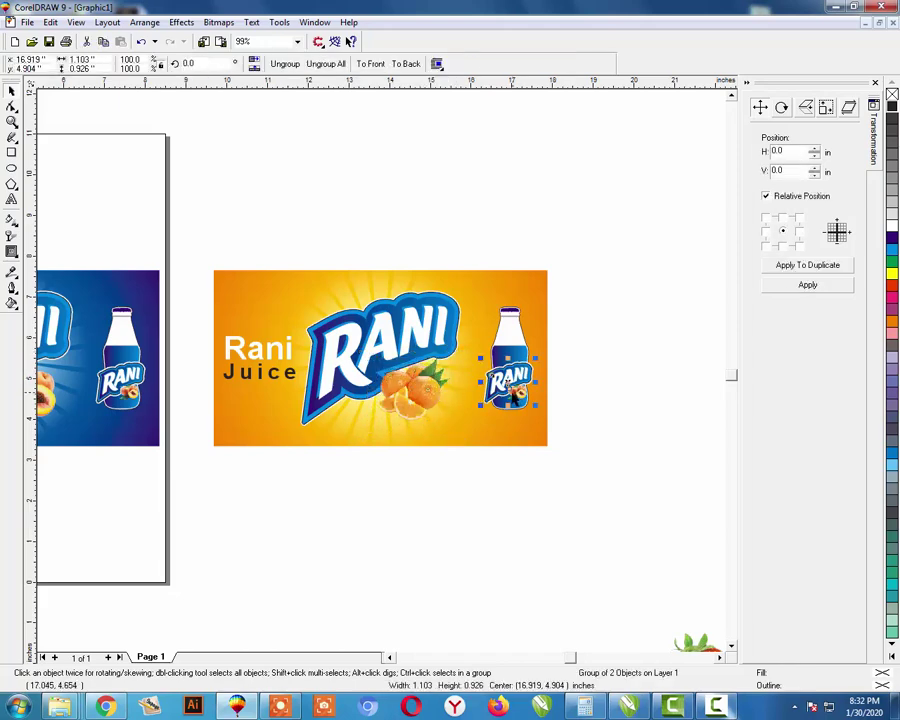
key(ctrl+u)
key(Escape)
Ungroup the large RANI logo on the orange banner into its separate shapes.
key(z)
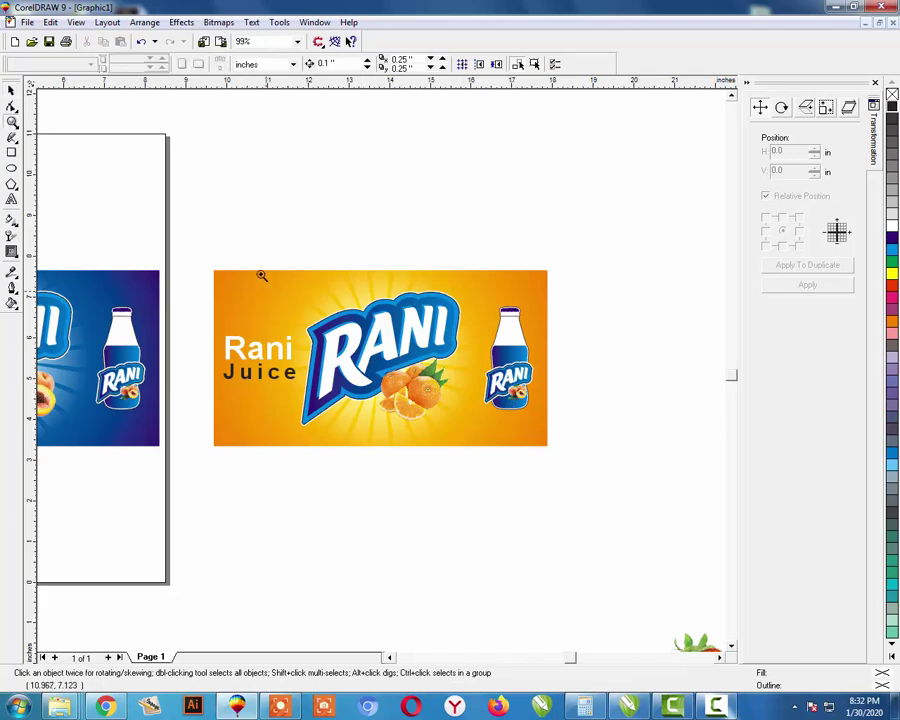
drag(261, 257, 474, 500)
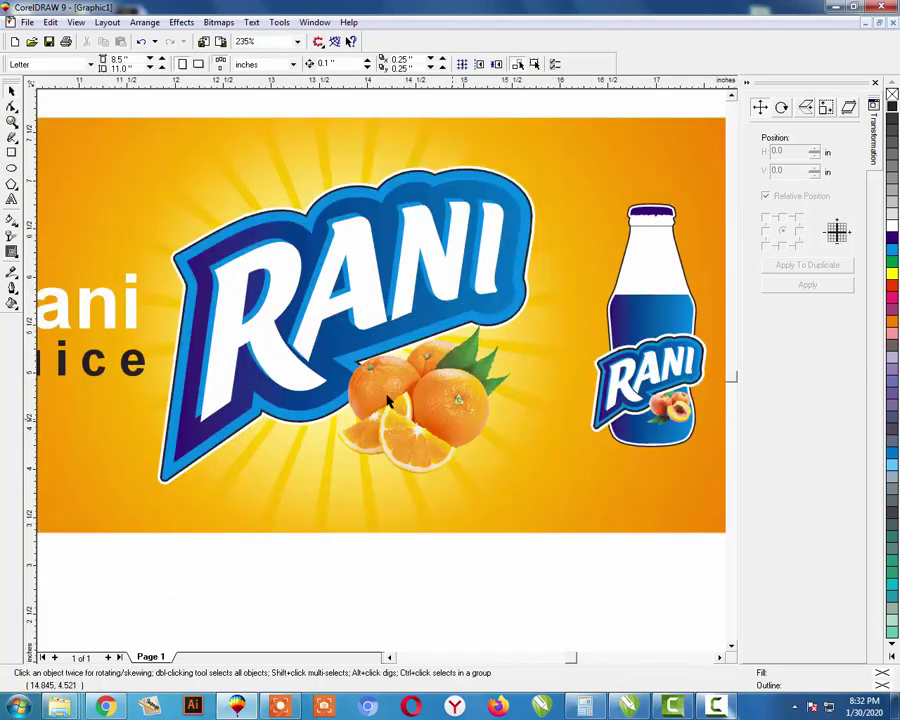
click(195, 440)
key(ctrl+u)
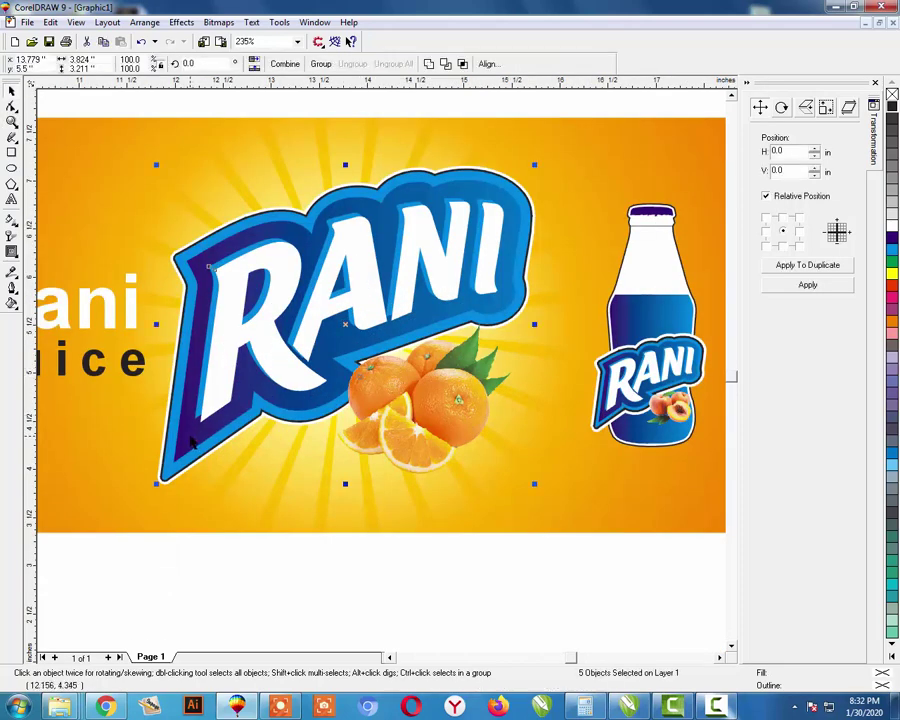
key(Escape)
Fill the inner backing shape of the large logo with a two-colour linear fountain fill from orange to yellow.
click(203, 432)
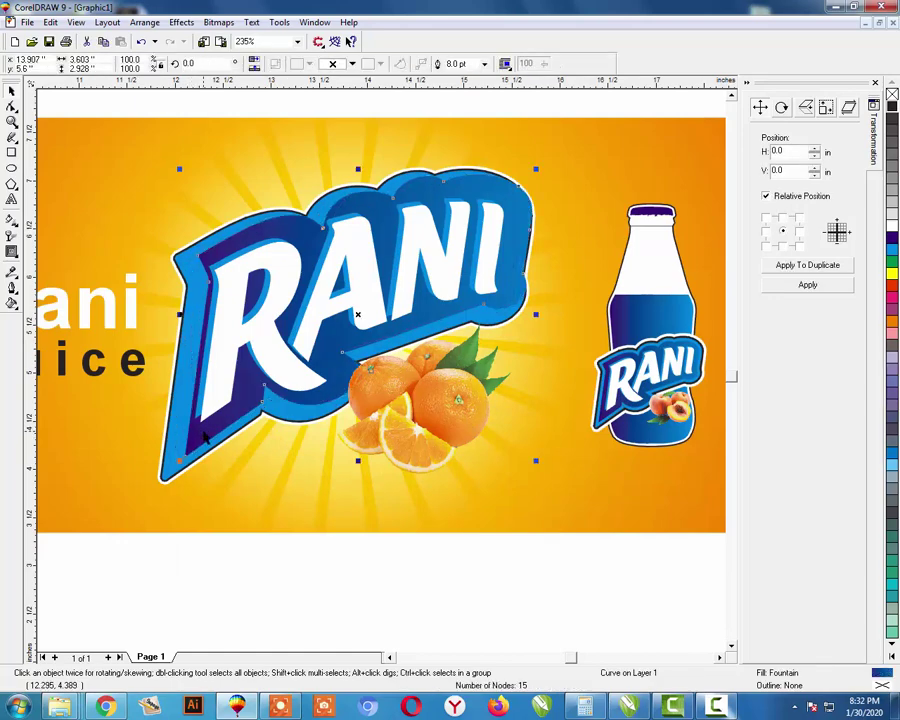
key(ctrl+z)
key(F11)
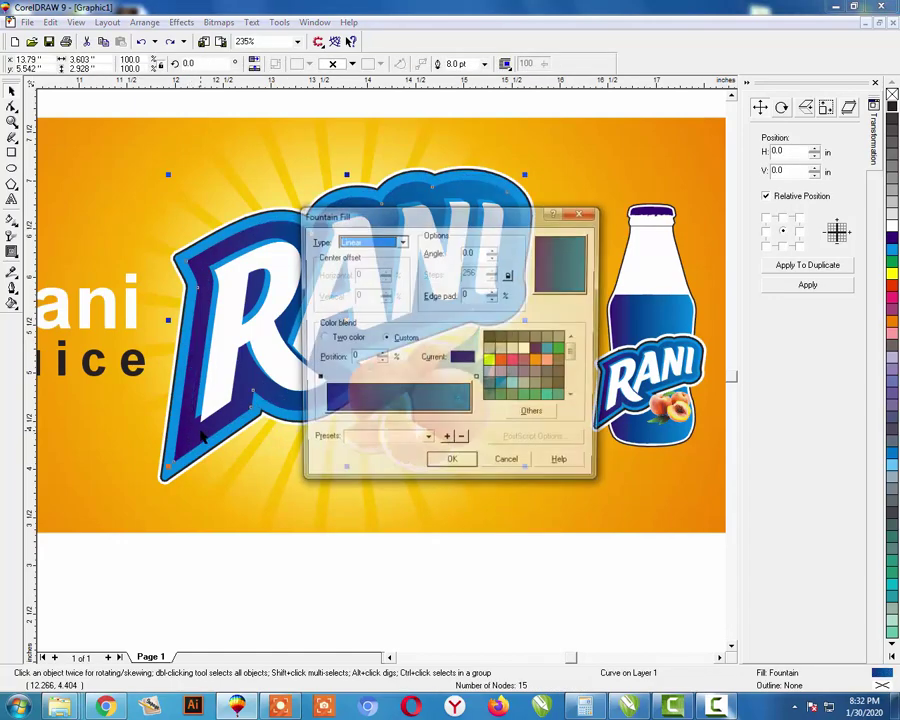
click(350, 340)
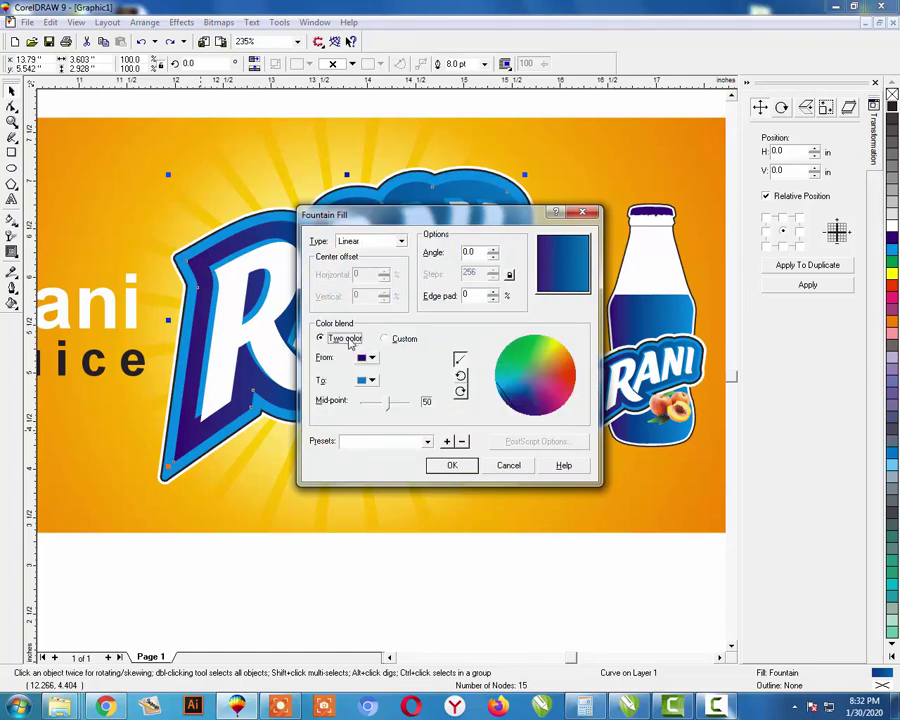
click(372, 358)
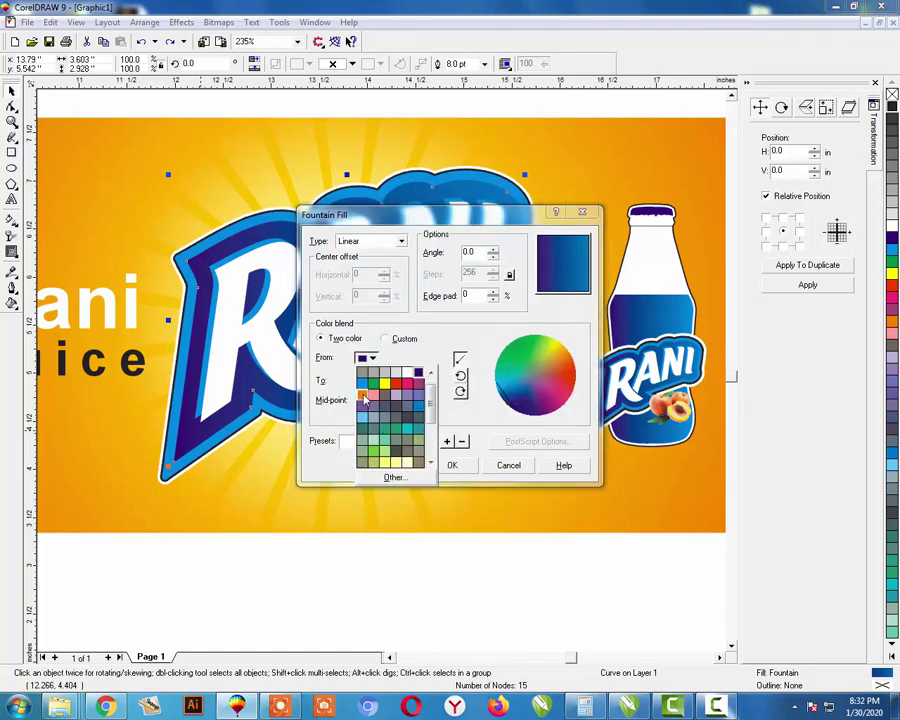
click(366, 383)
click(374, 382)
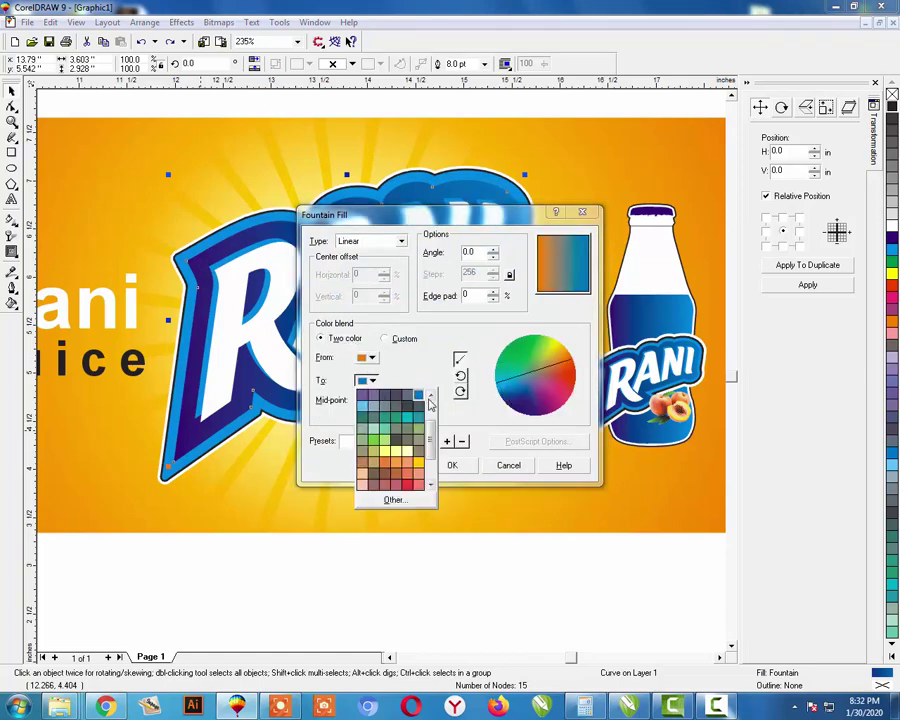
click(383, 406)
click(455, 465)
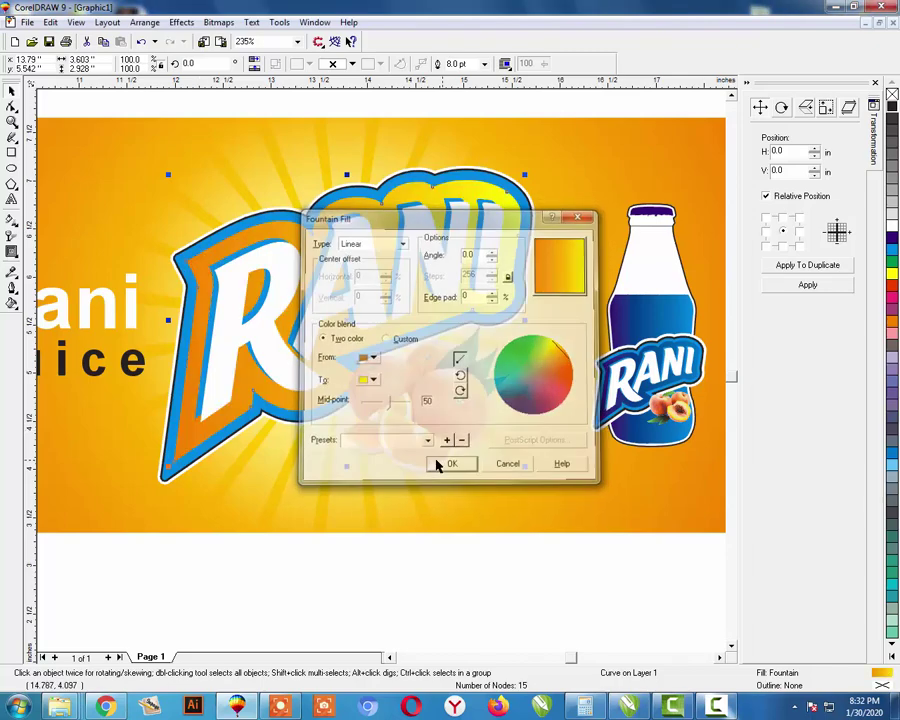
key(Escape)
Fill the outer cyan backing shape of the large logo with solid yellow.
click(176, 472)
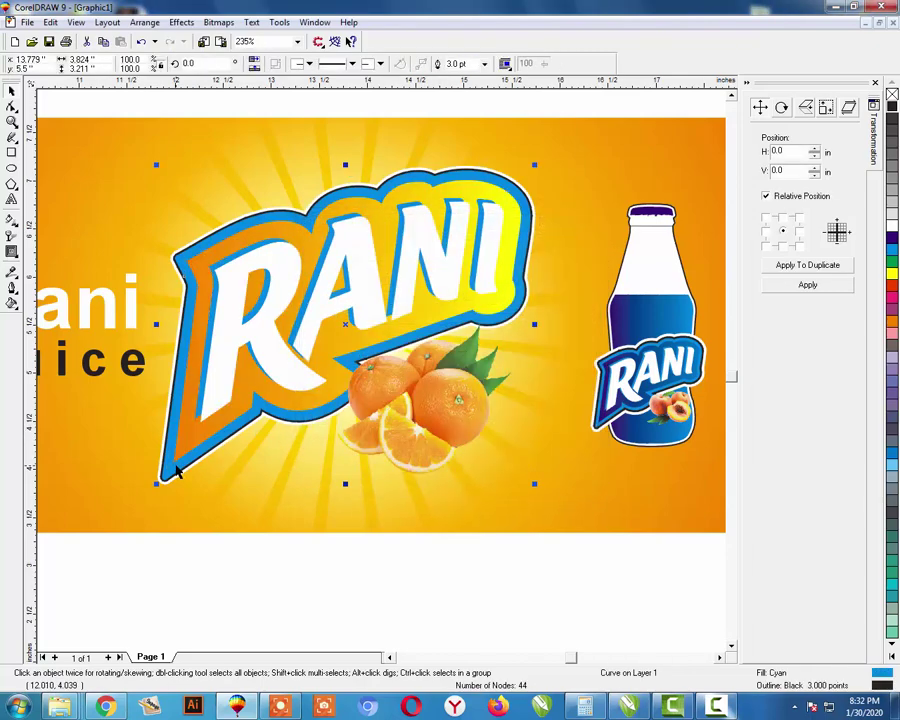
key(F11)
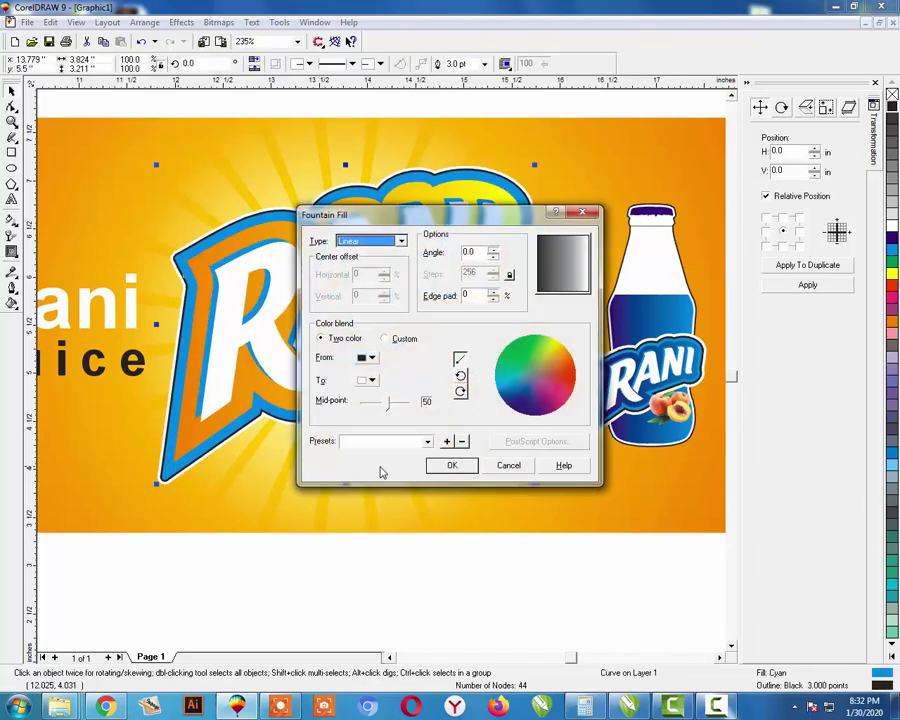
click(506, 464)
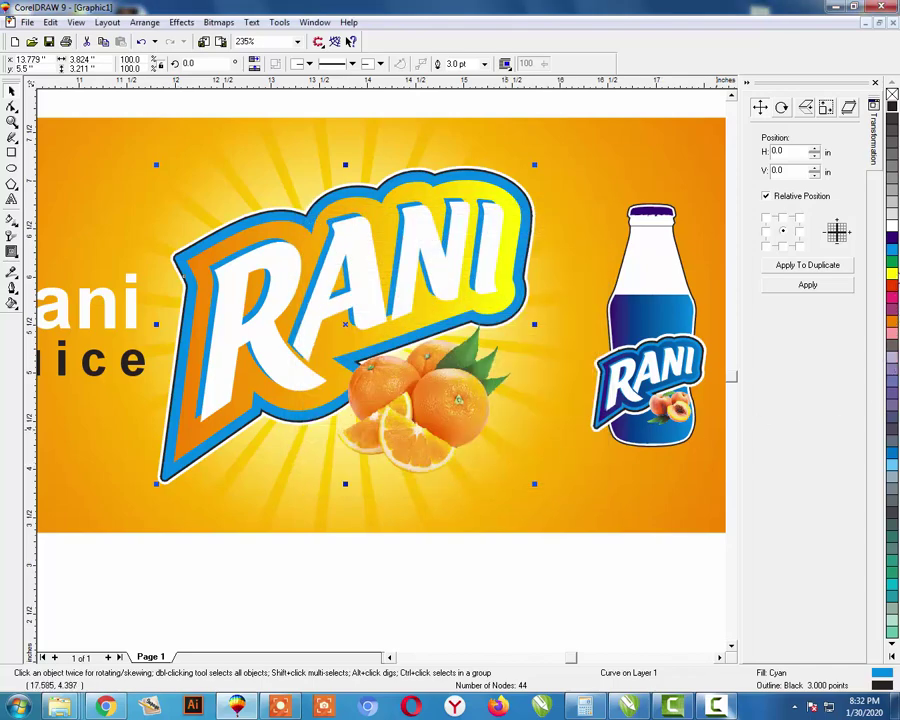
click(893, 277)
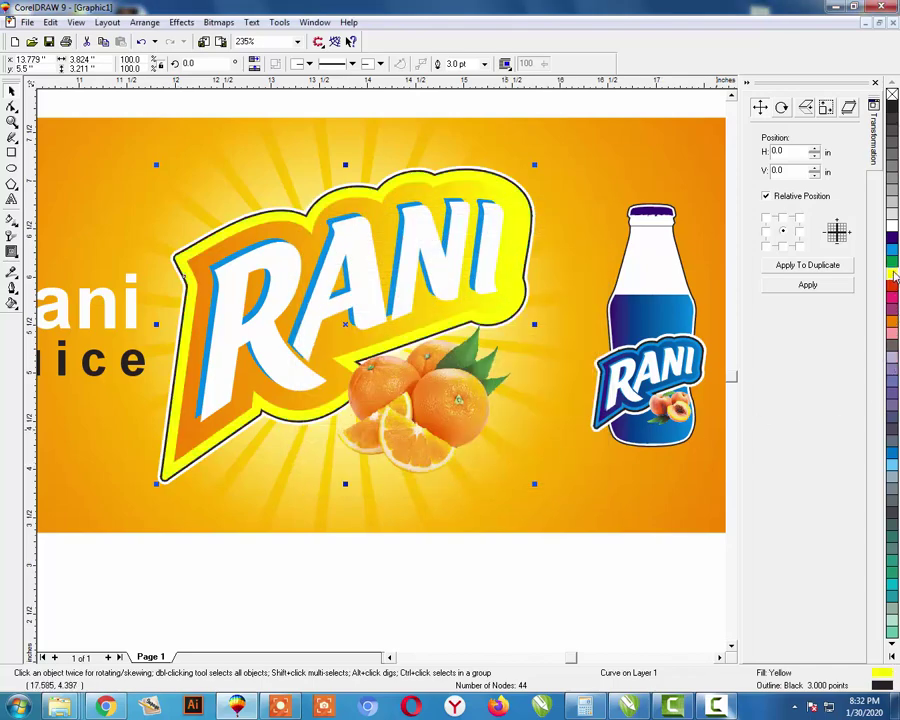
key(Escape)
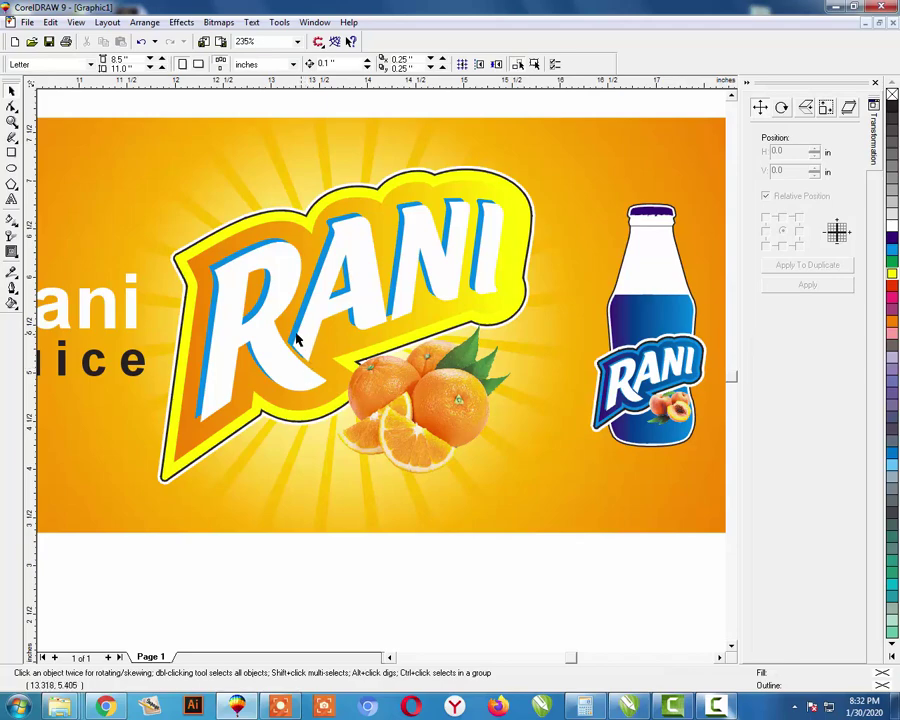
Recolour the cyan shadow behind the large RANI letters to yellow.
click(231, 297)
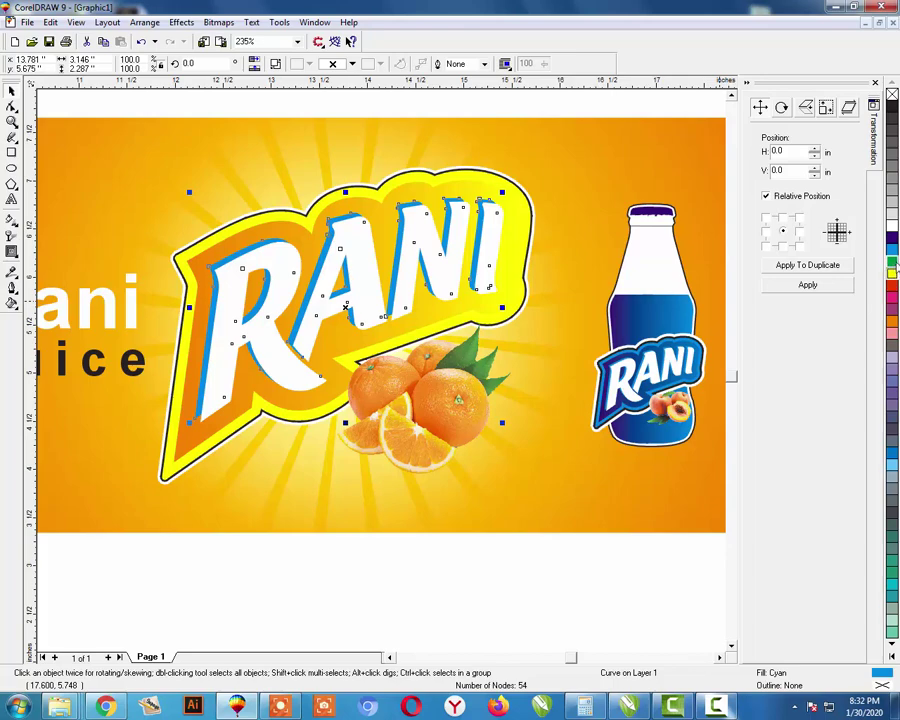
click(892, 323)
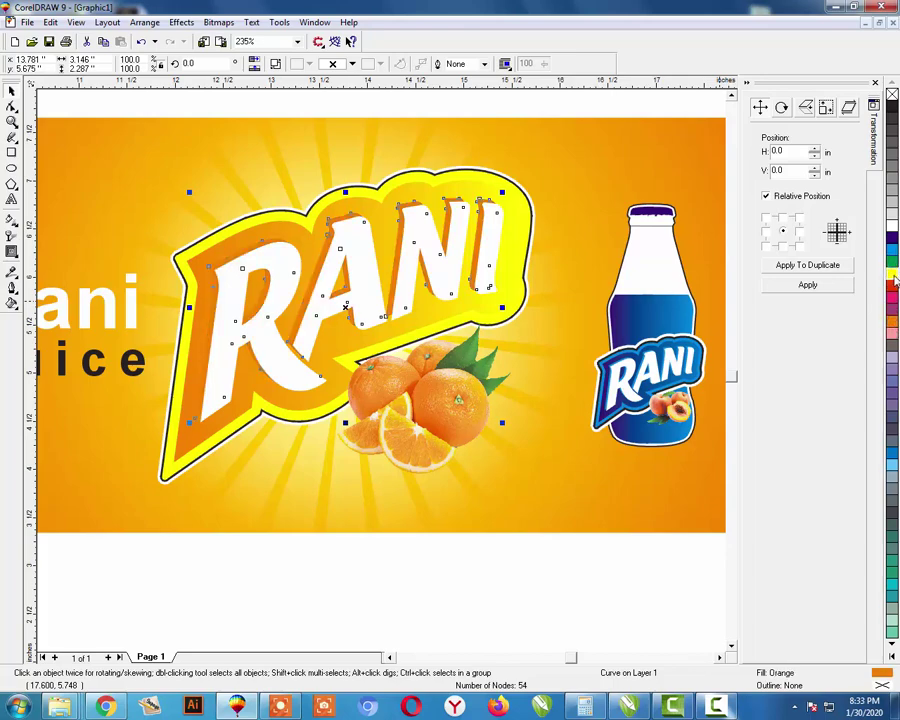
click(893, 281)
click(745, 320)
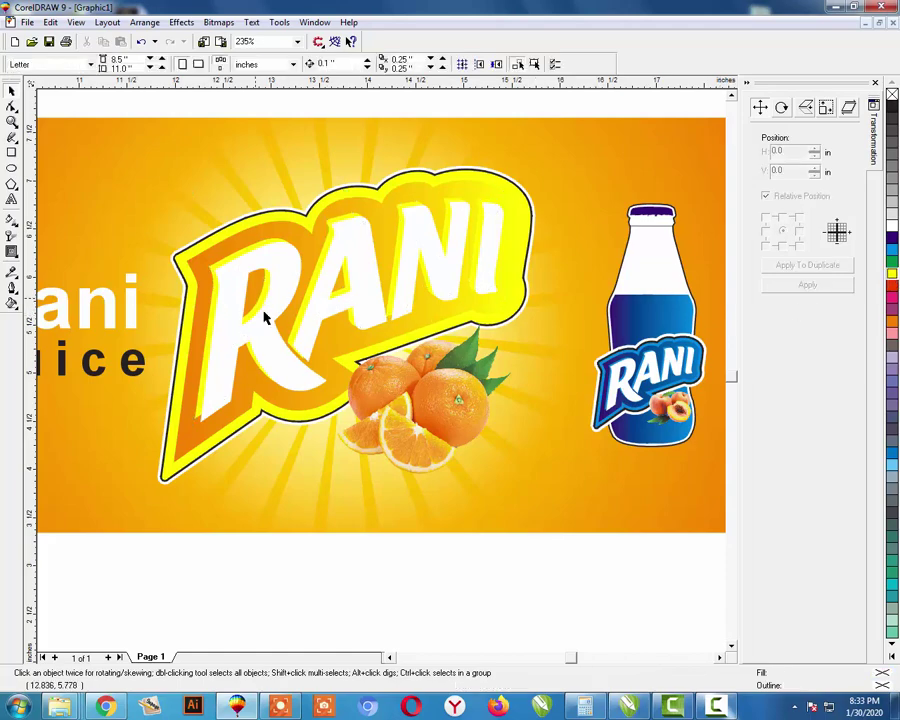
click(427, 393)
key(Escape)
Try a red fill on the large RANI lettering.
key(F3)
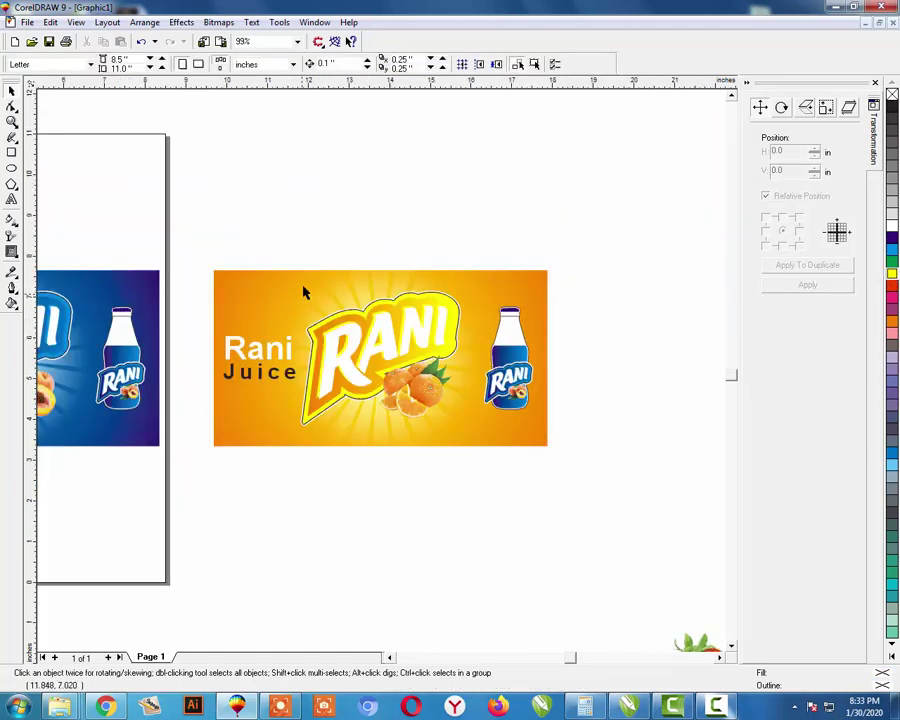
drag(282, 247, 482, 458)
key(Escape)
click(394, 342)
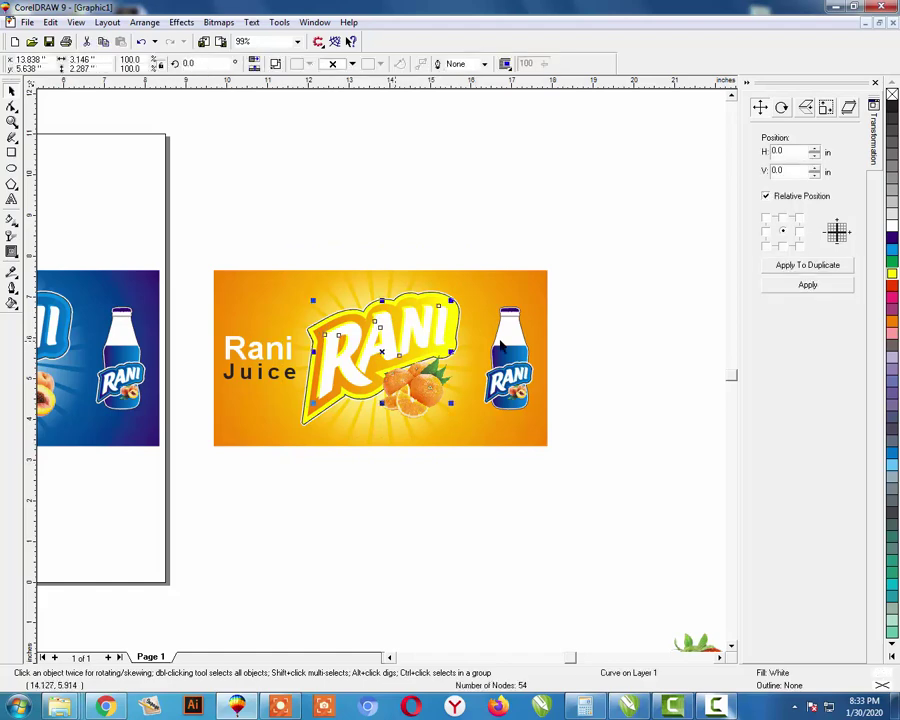
click(893, 287)
key(Escape)
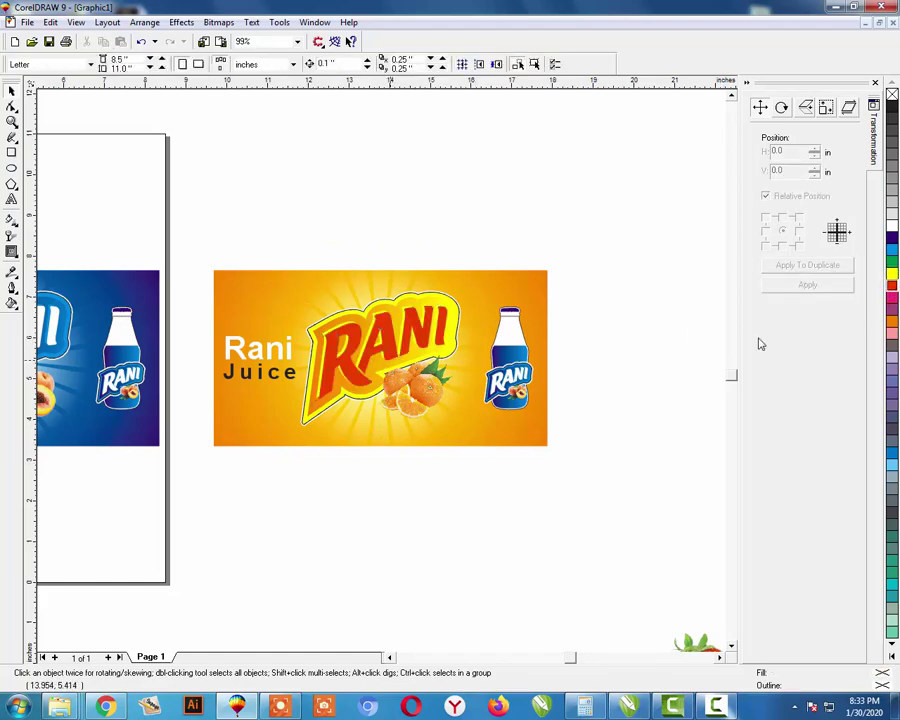
Fill the large RANI lettering with black.
click(410, 340)
click(892, 108)
key(Escape)
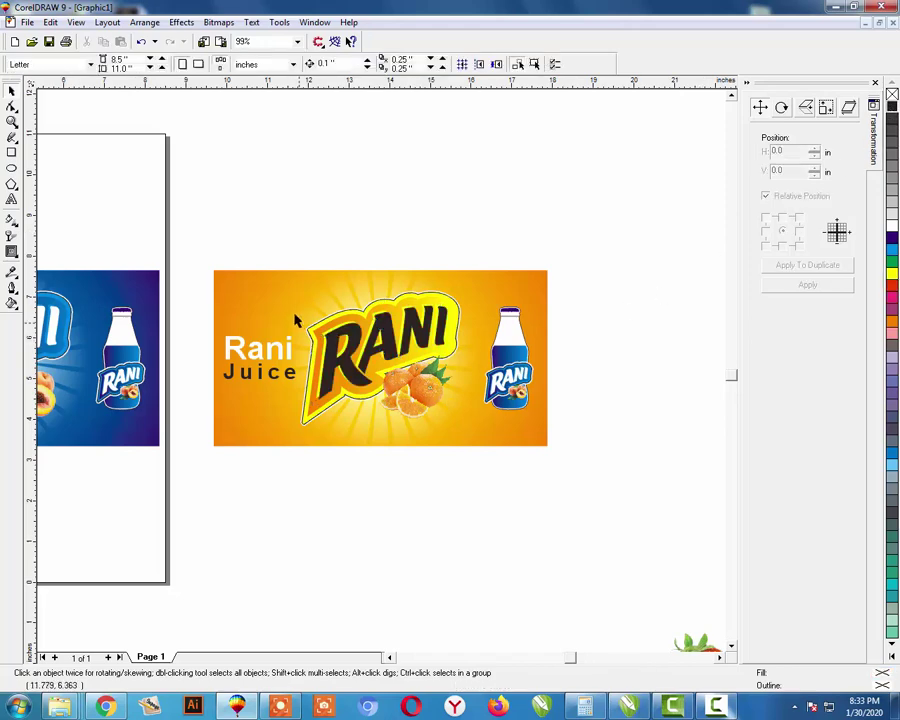
Group the large logo with its oranges and place a copy of the group beside the orange banner.
drag(270, 241, 472, 450)
key(ctrl+g)
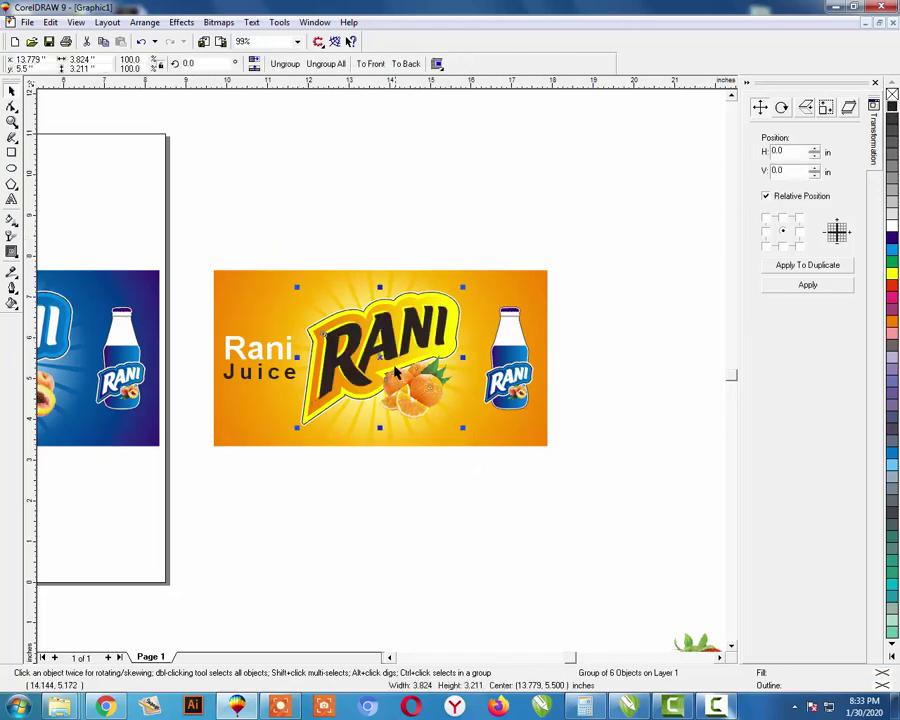
drag(381, 356, 632, 356)
Shrink the copied logo proportionally to about 0.84 by 0.71 in.
drag(716, 287, 706, 290)
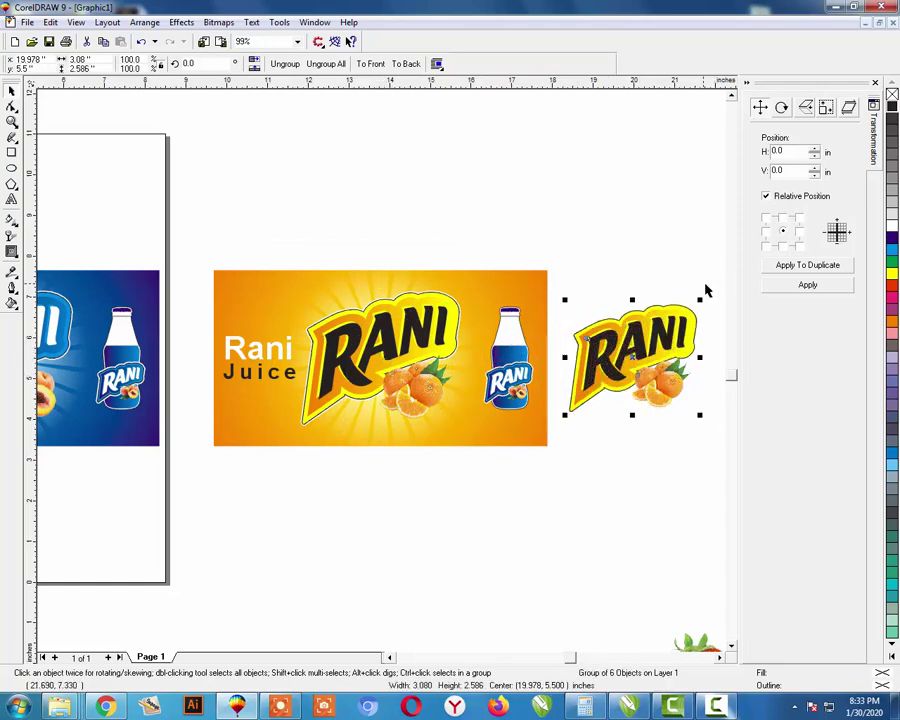
key(ctrl+r)
key(ctrl+r)
key(ctrl+r)
key(ctrl+r)
key(ctrl+r)
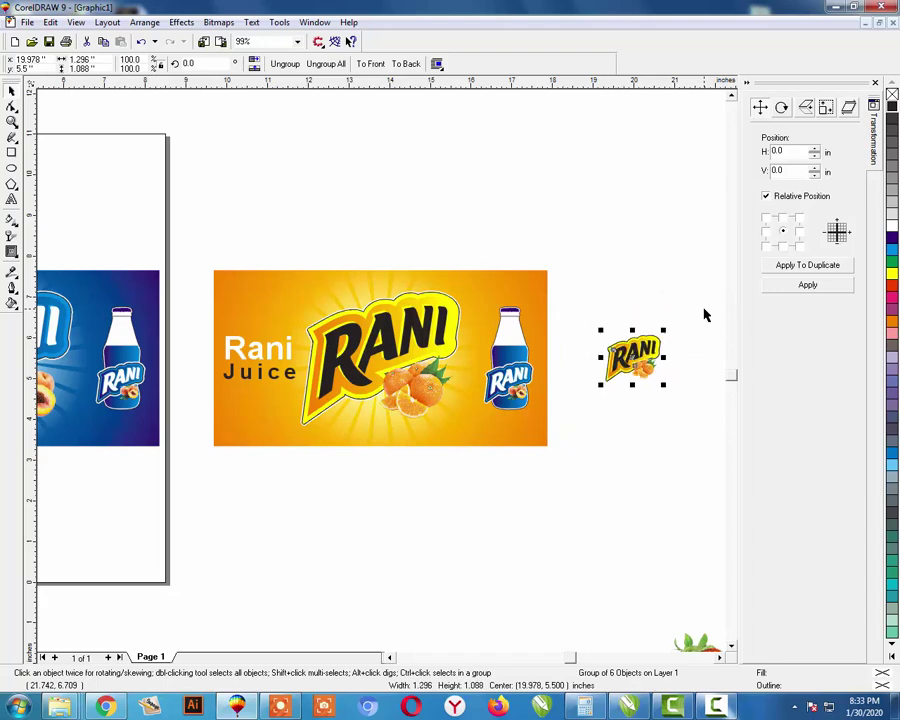
drag(698, 316, 656, 358)
Centre the small orange logo on the bottle's old logo, both horizontally and vertically, and delete the old blue logo.
shift+click(519, 385)
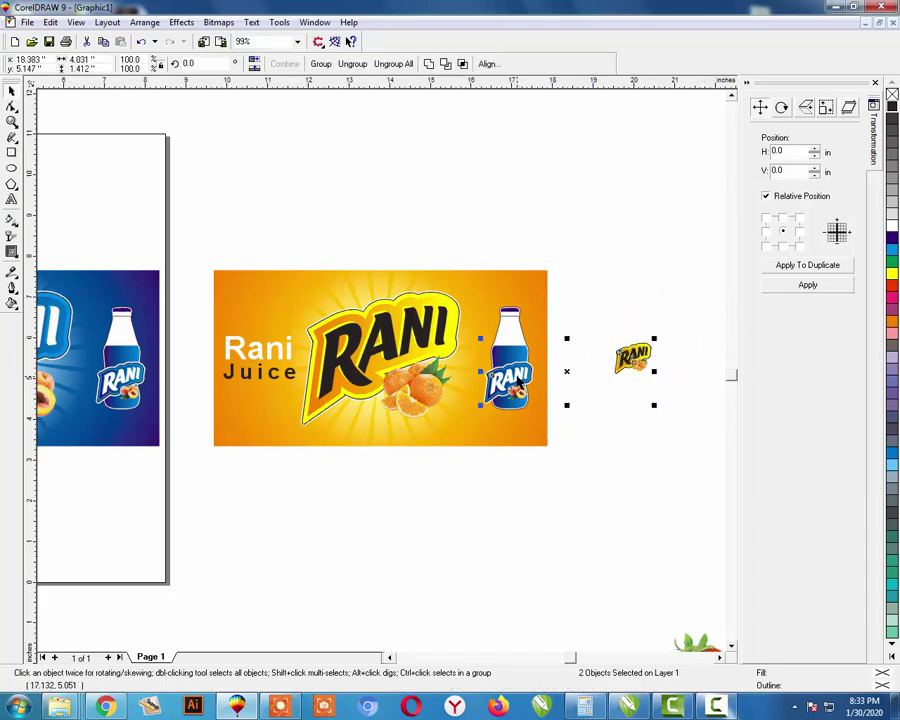
key(c)
key(e)
key(F2)
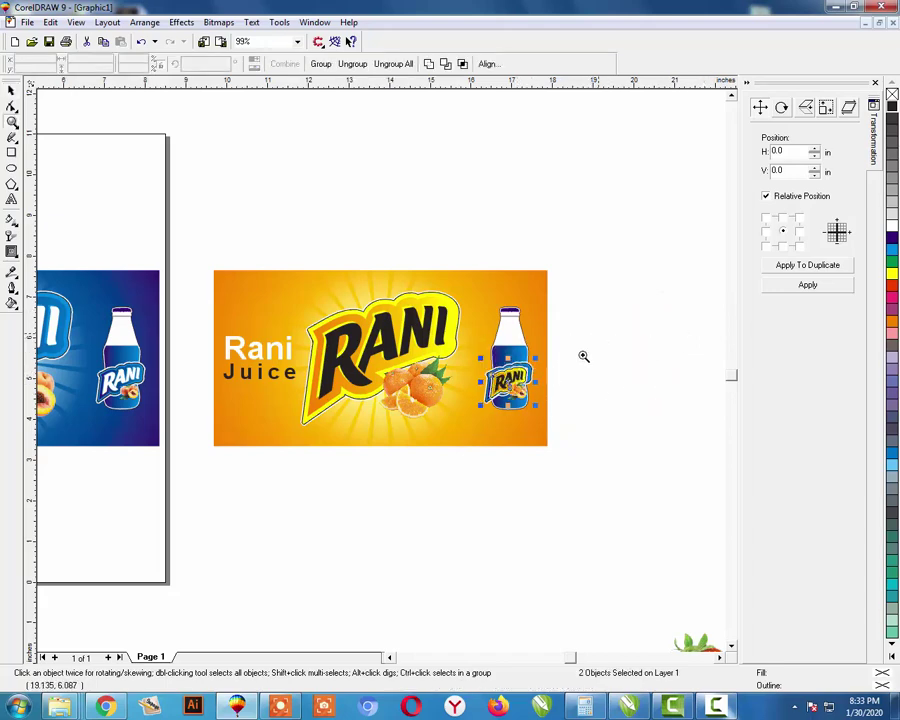
drag(586, 326, 459, 434)
click(420, 322)
key(Delete)
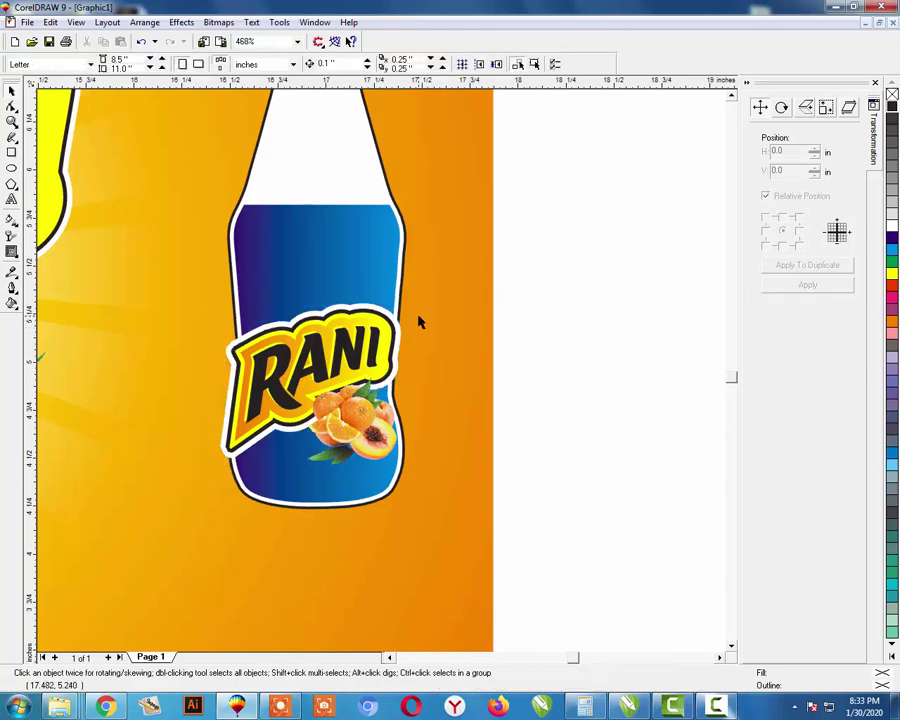
Remove the leftover peaches from the bottle and enlarge the new orange logo to span the bottle's width.
key(Tab)
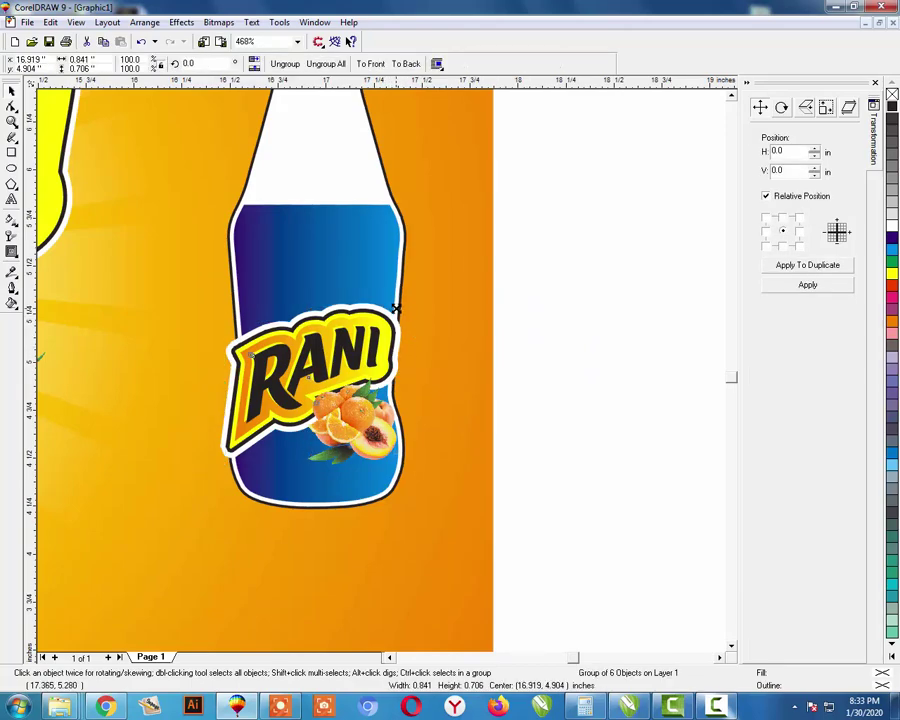
drag(398, 304, 261, 357)
key(Escape)
Ungroup the bottle on the orange banner.
key(F3)
key(F2)
click(530, 339)
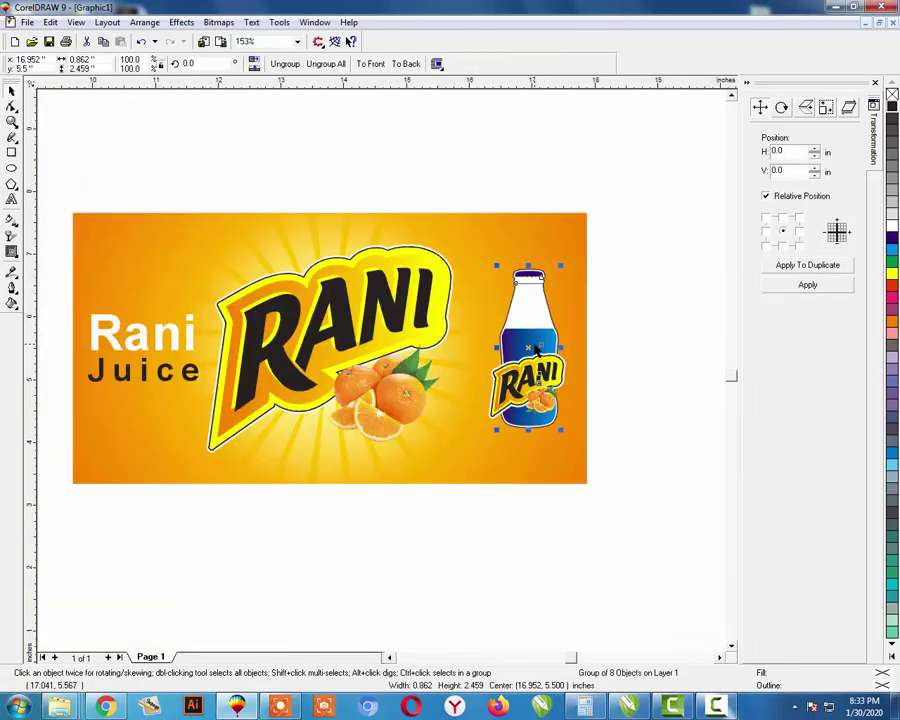
key(ctrl+u)
key(Escape)
click(519, 343)
drag(520, 345, 508, 340)
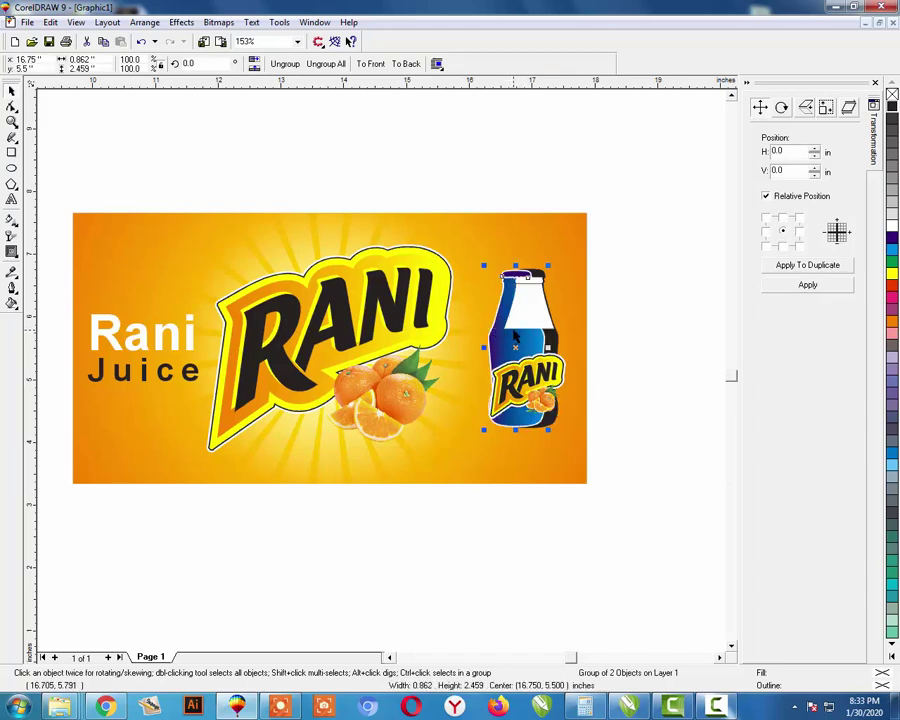
key(ctrl+z)
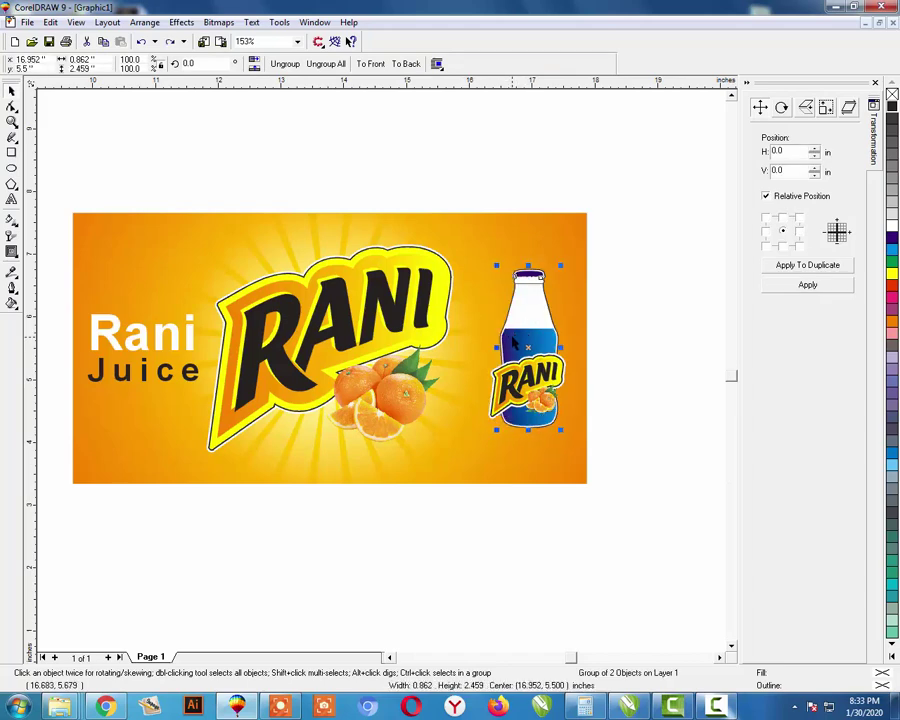
key(Escape)
Recolour the juice area of the bottle on the orange banner with a linear two-colour fountain fill from orange to yellow.
ctrl+click(513, 343)
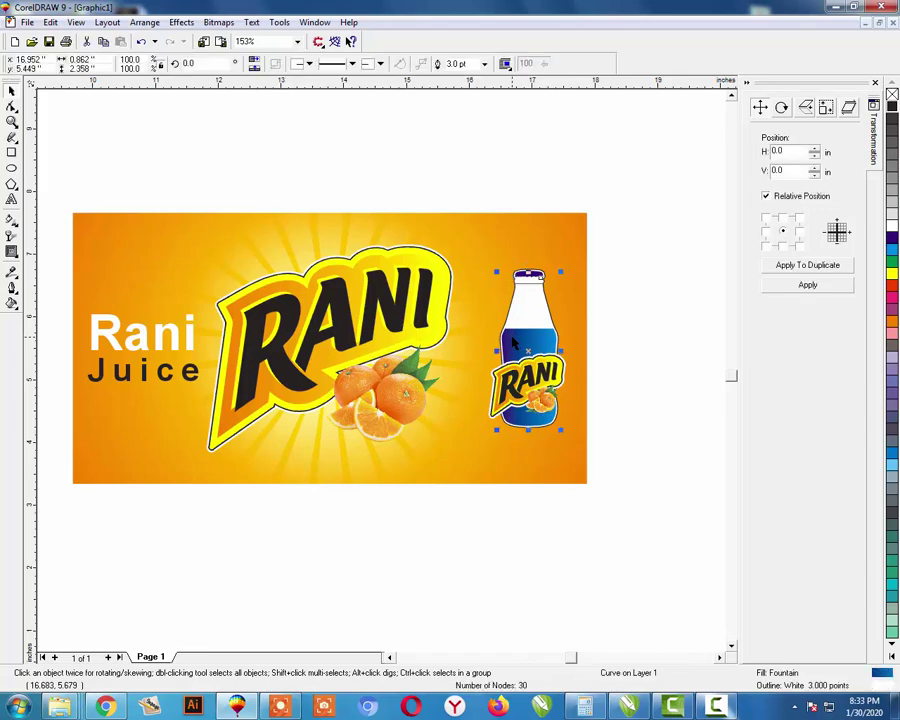
key(shift+F11)
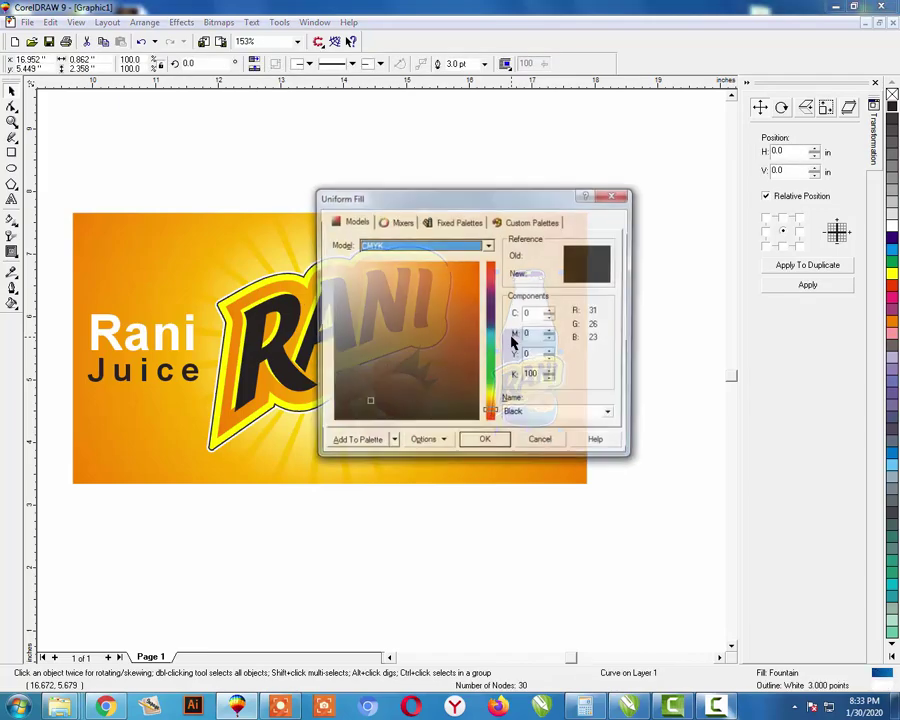
click(532, 442)
key(F11)
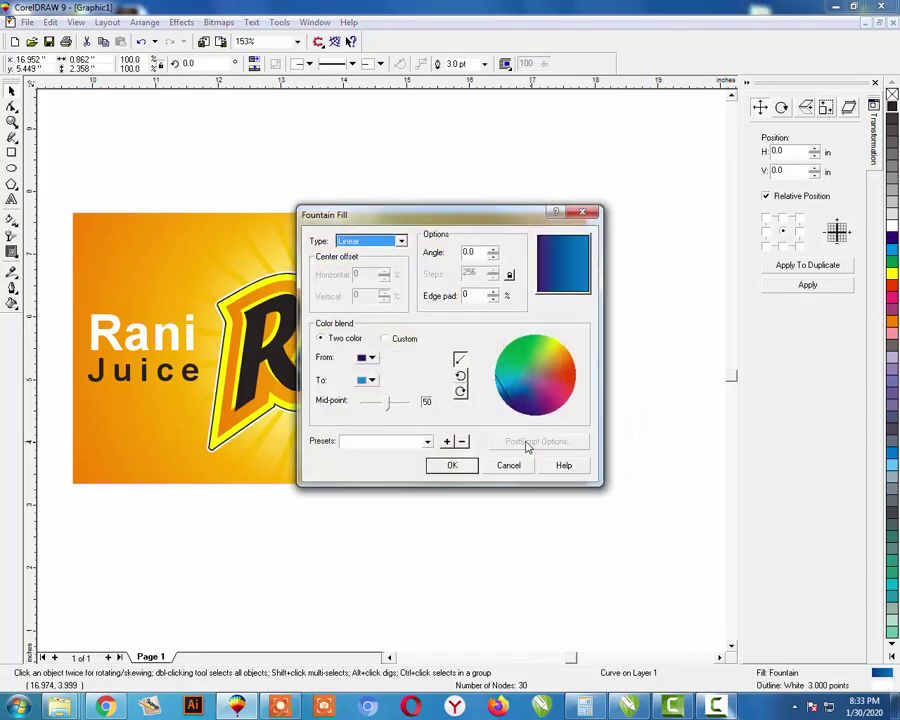
click(371, 357)
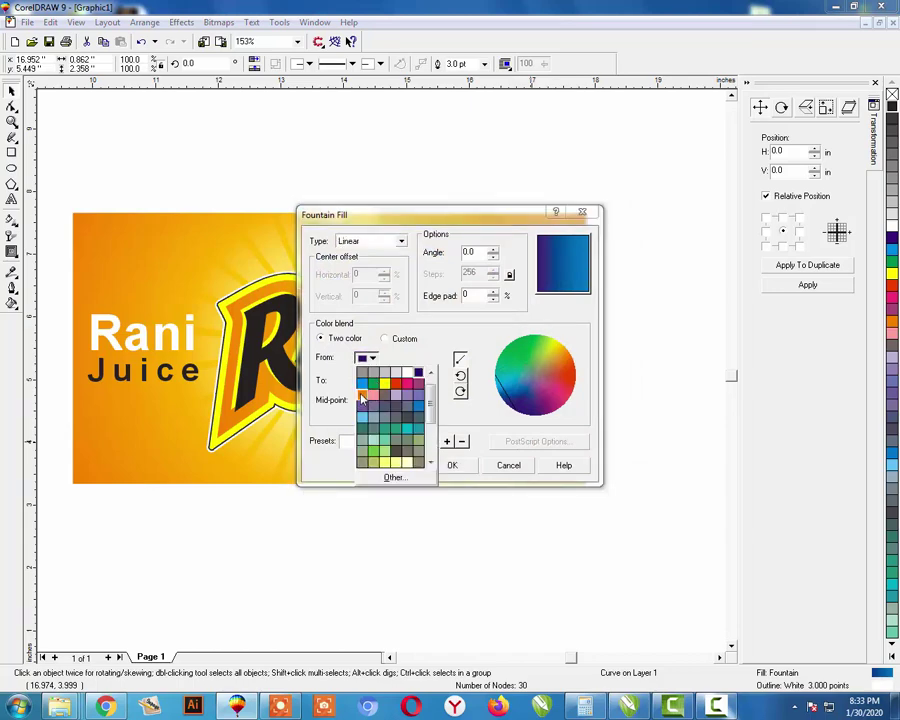
click(364, 395)
click(371, 381)
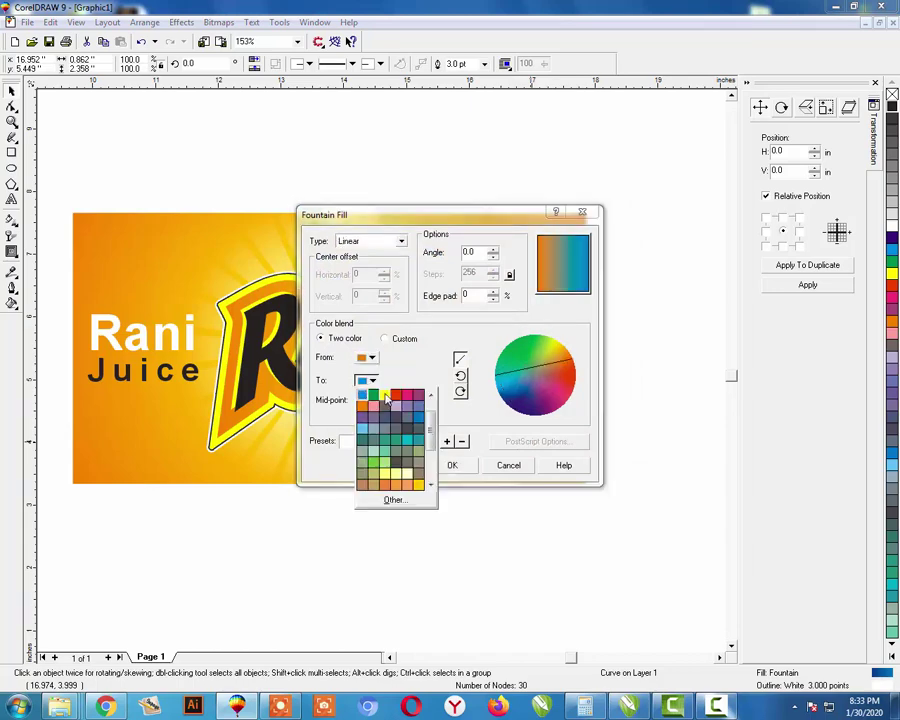
click(385, 396)
click(464, 462)
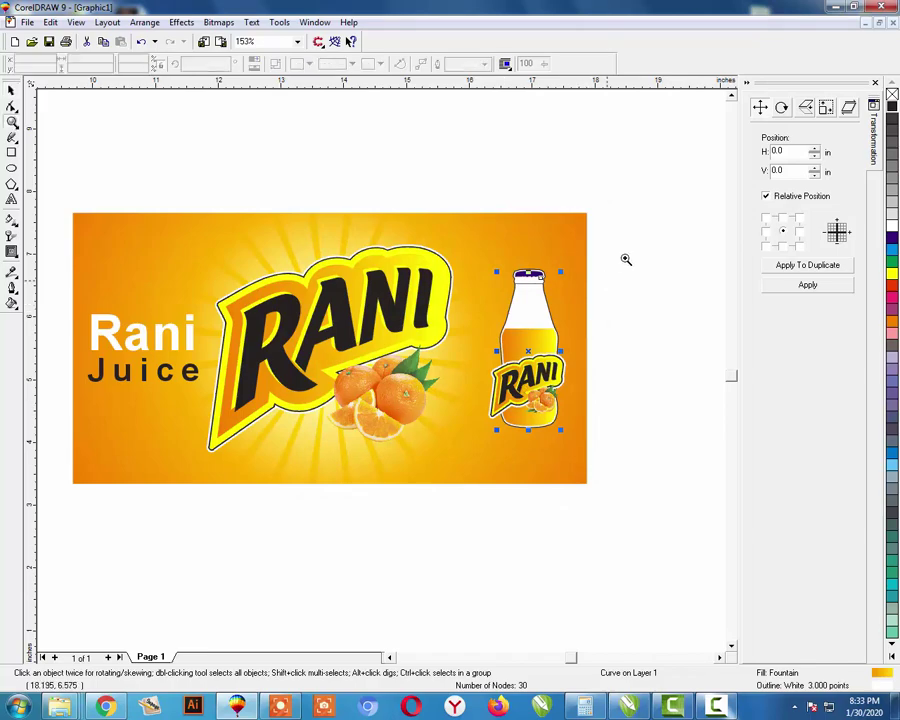
Recolour the bottle's cap with a uniform red fill of C 0, M 100, Y 100, K 0.
drag(630, 240, 430, 376)
ctrl+click(410, 235)
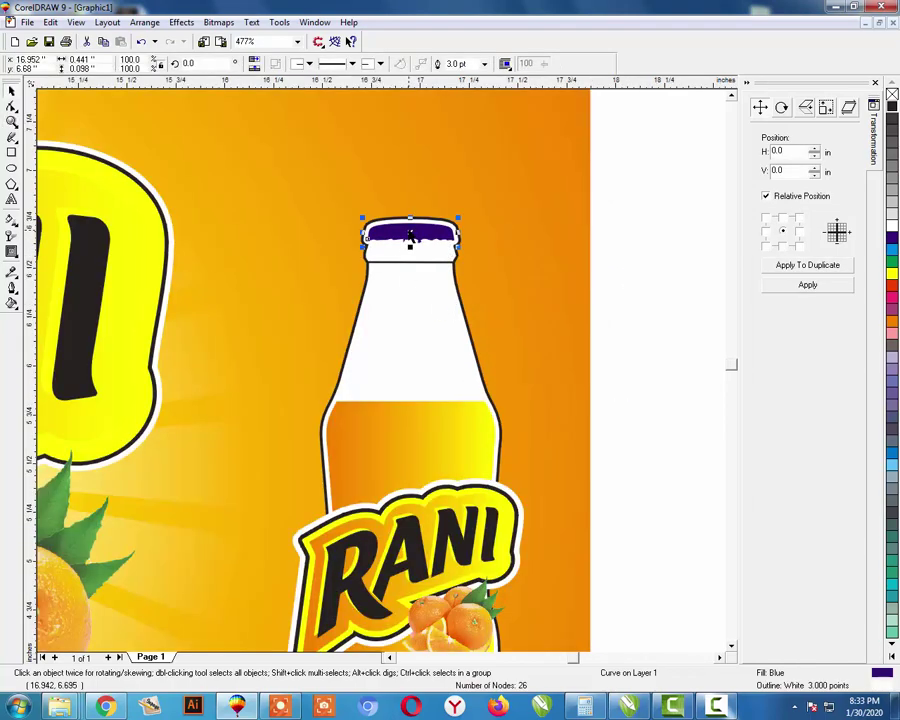
key(F11)
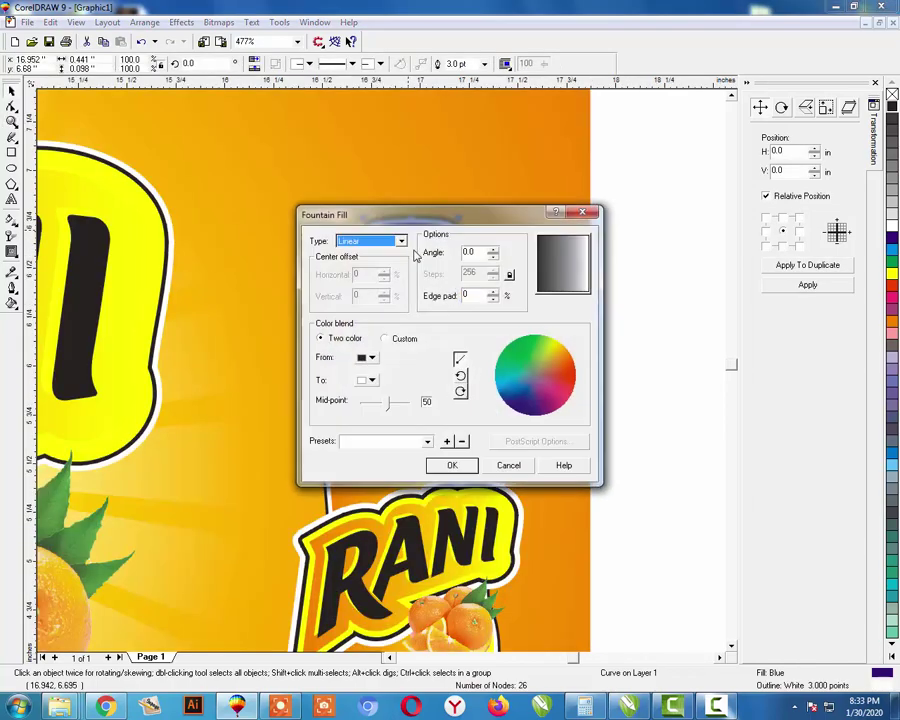
click(506, 465)
key(shift+F11)
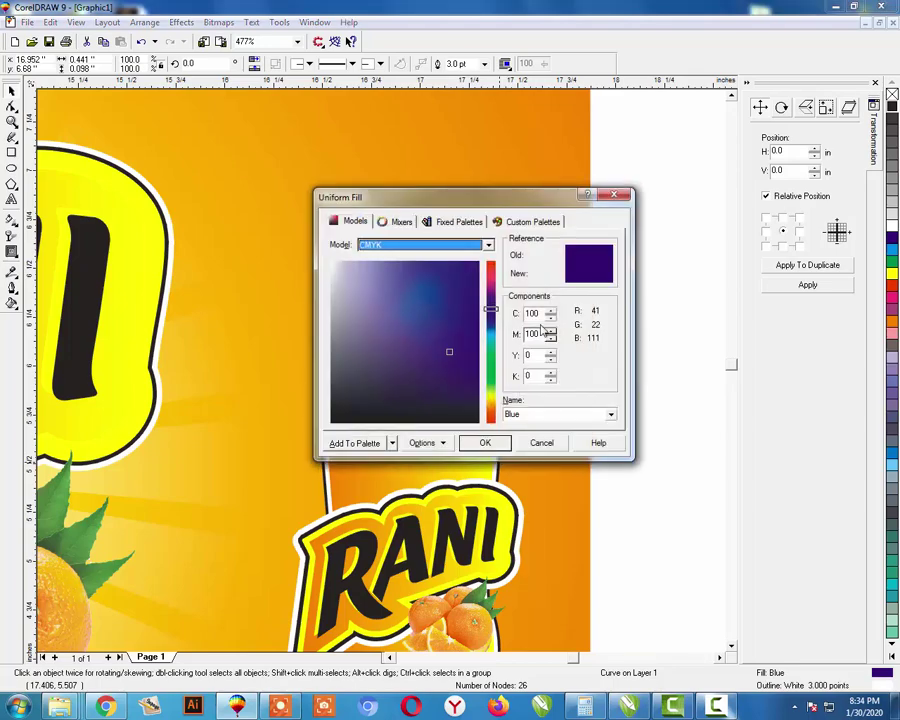
drag(541, 313, 519, 318)
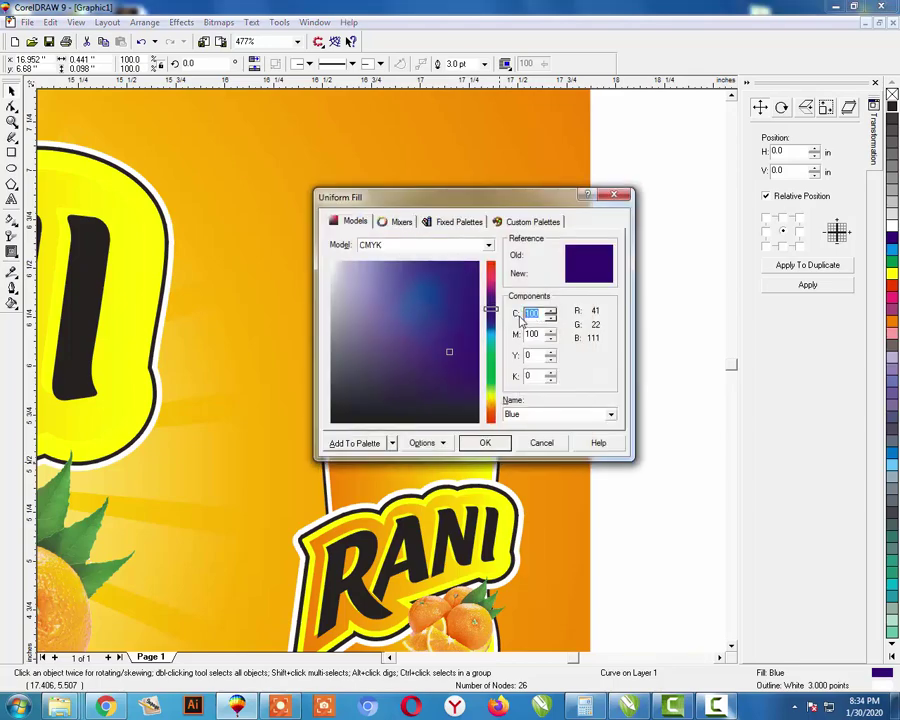
text(0)
key(Tab)
key(Tab)
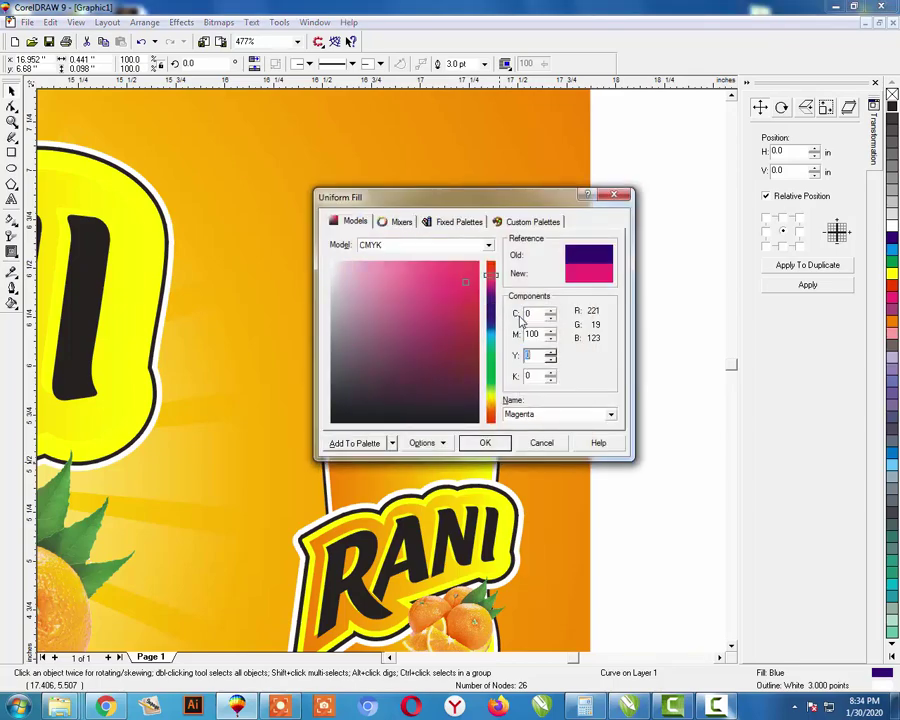
text(100)
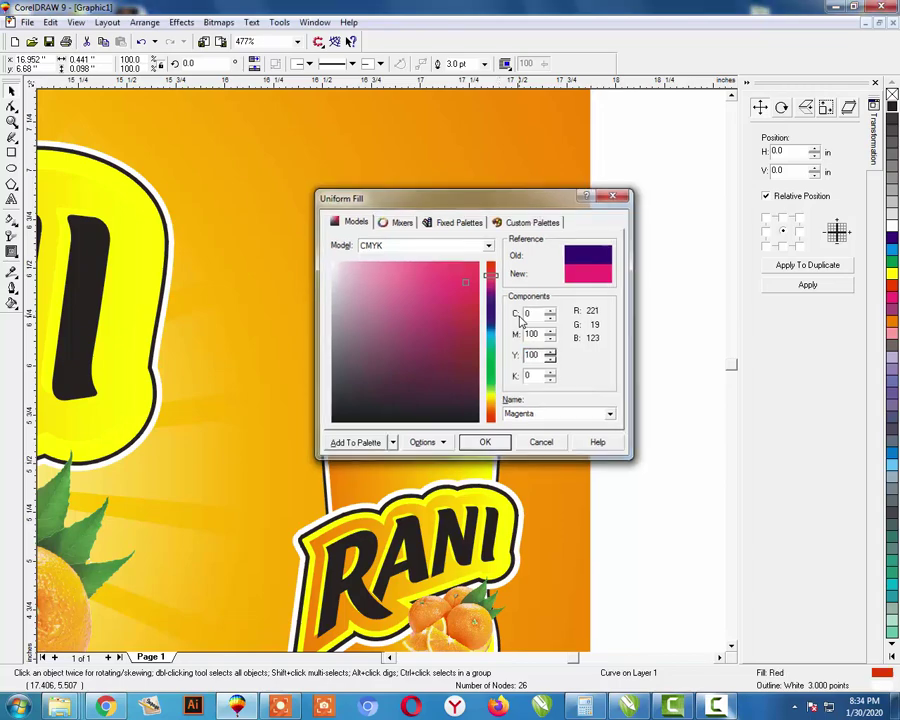
key(Return)
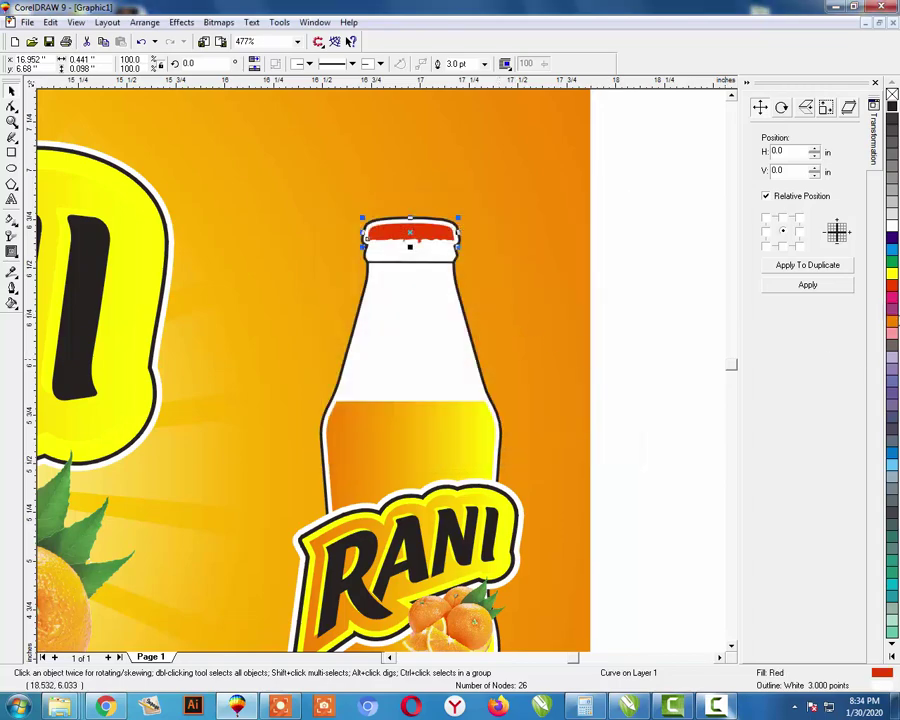
Duplicate the entire orange banner and place the copy directly below the blue banner.
scroll(533, 332, down, 5)
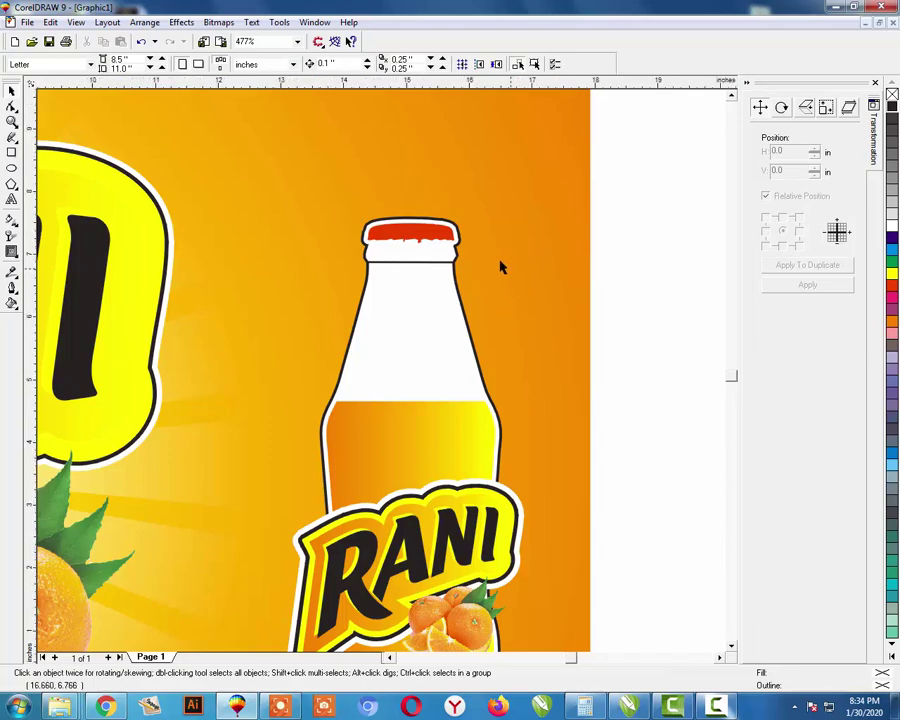
scroll(595, 255, down, 6)
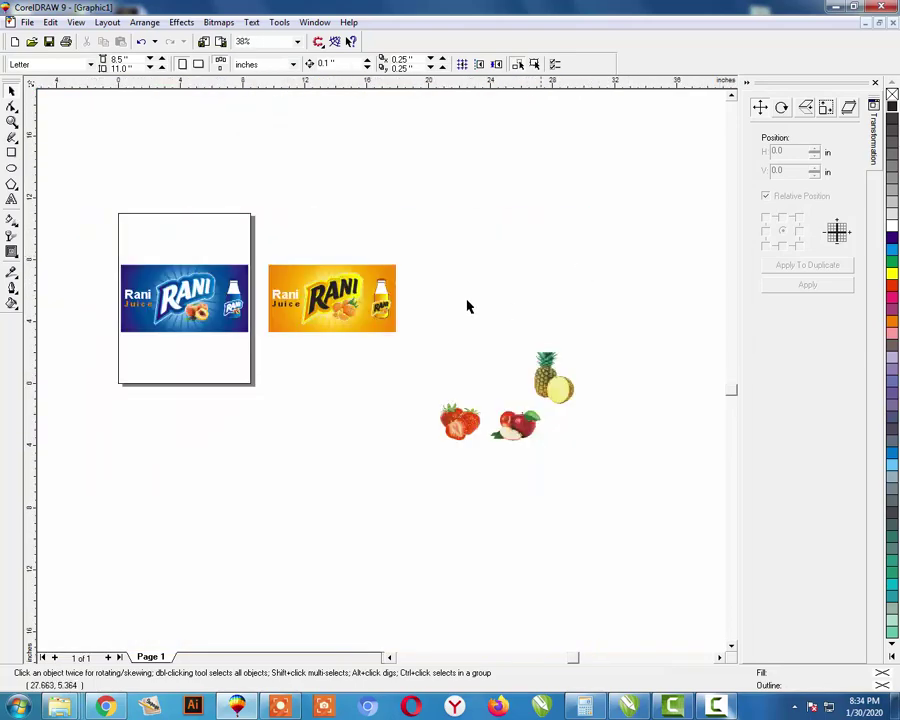
drag(431, 236, 257, 372)
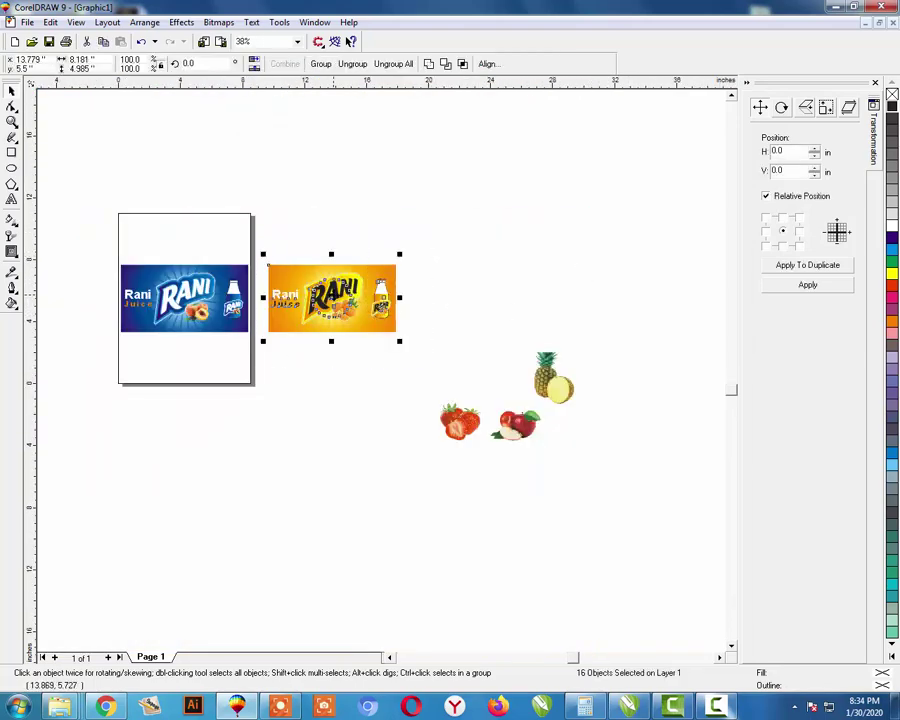
drag(333, 291, 188, 377)
right_click(188, 377)
click(591, 387)
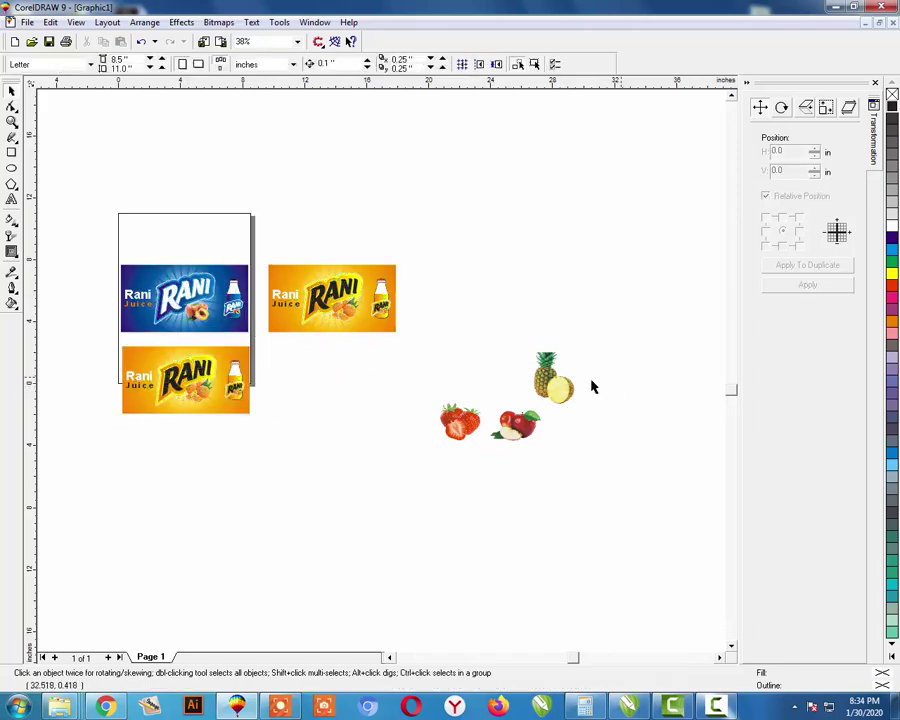
Move the apple picture next to the lower edge of the new banner copy.
drag(524, 420, 258, 432)
key(F2)
drag(94, 336, 304, 456)
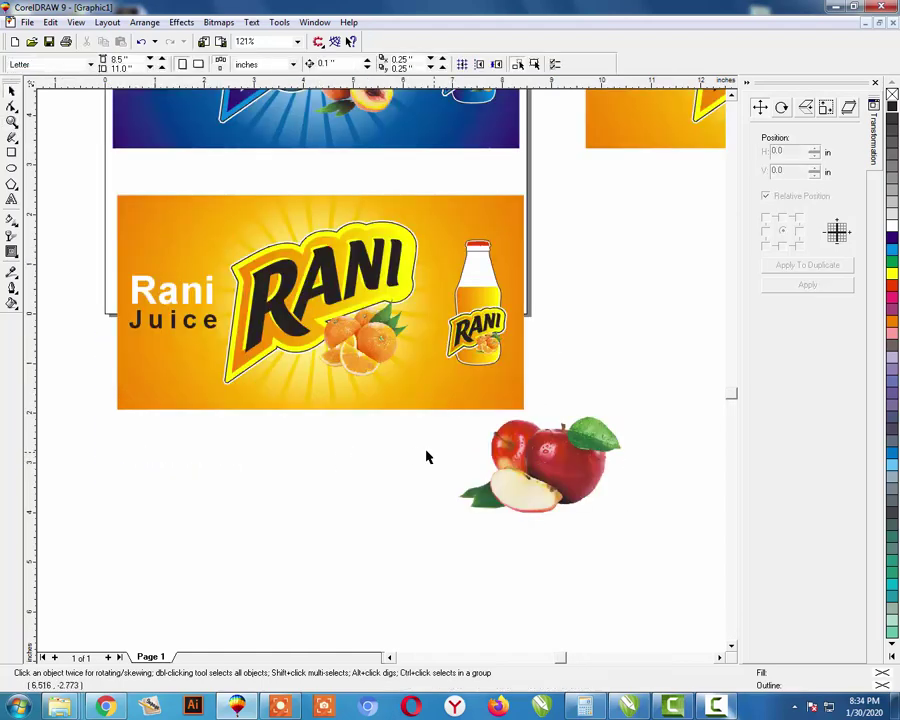
Recolour the new banner's background rectangle with a radial two-colour fountain fill from red to magenta.
click(448, 399)
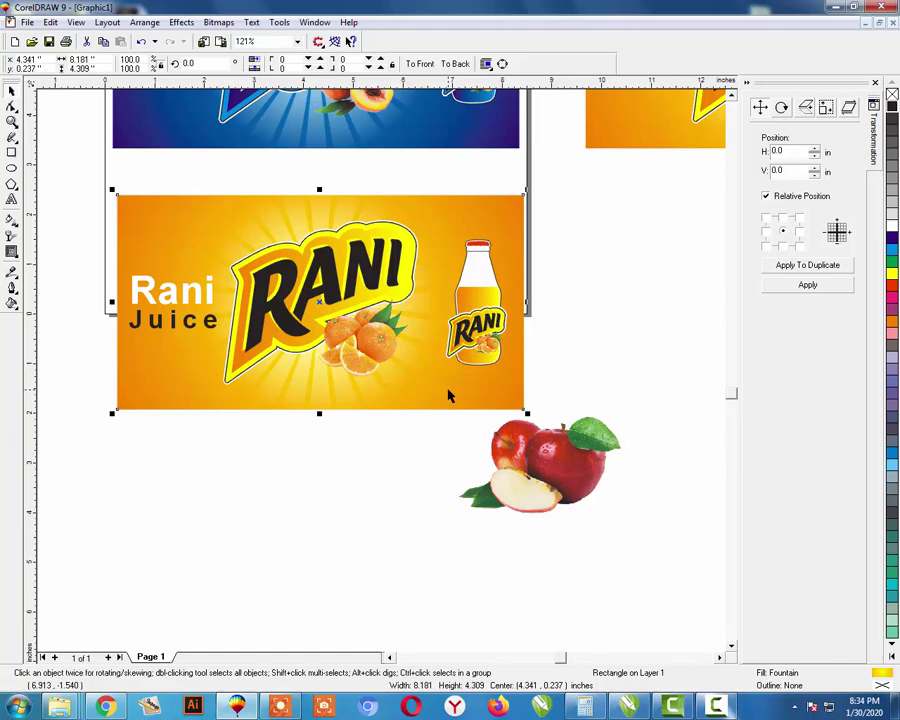
key(F11)
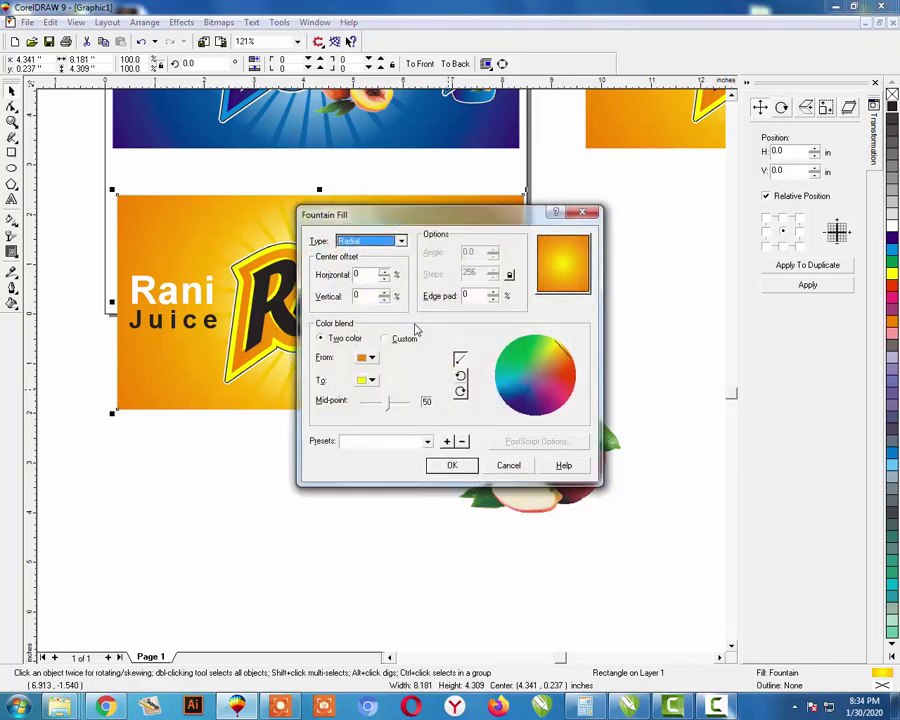
drag(481, 219, 367, 170)
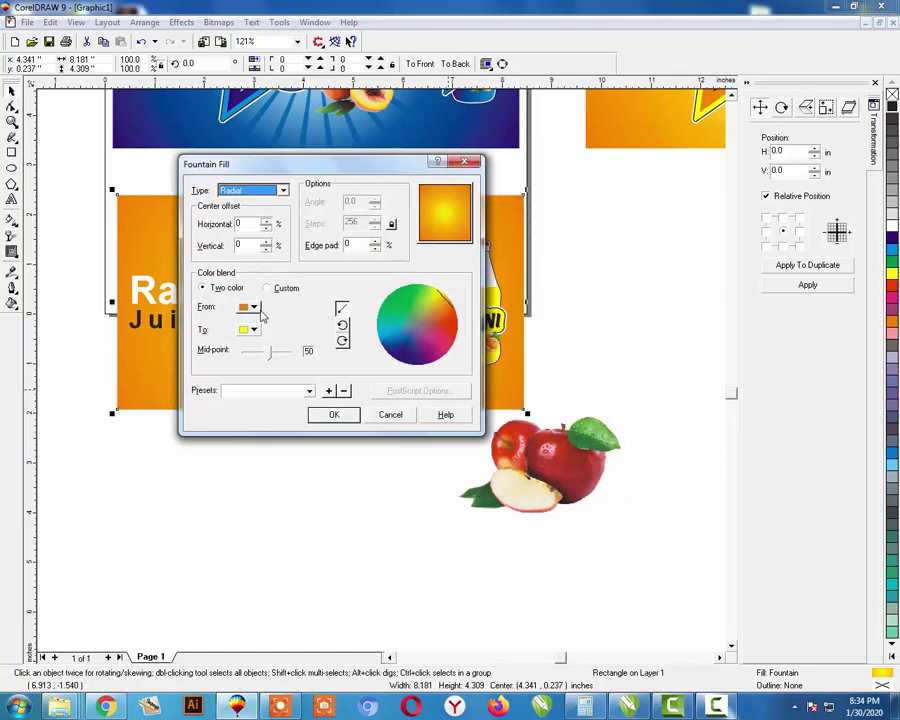
click(256, 309)
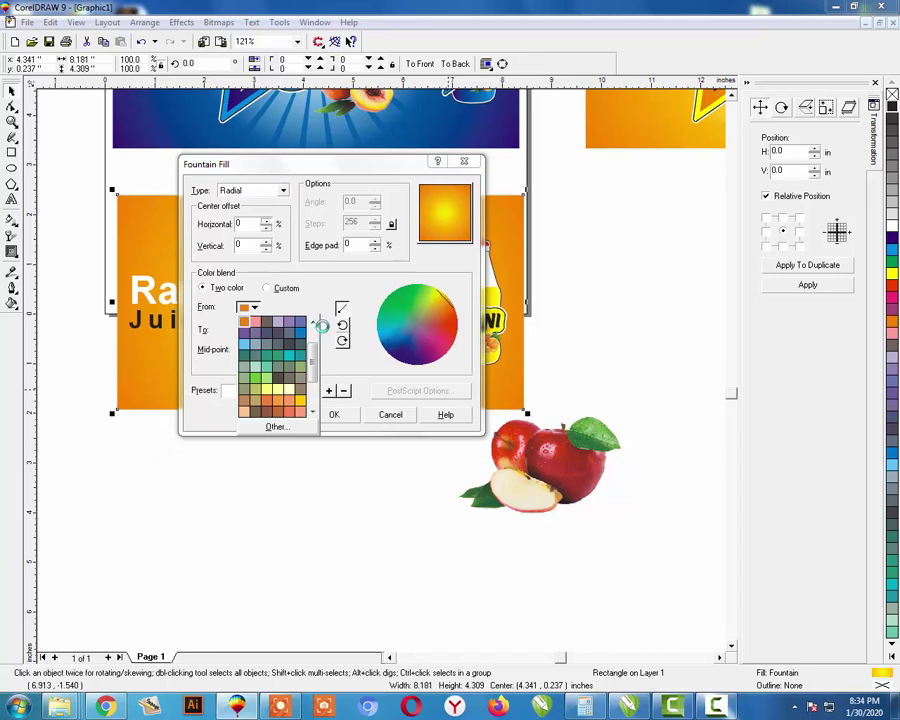
scroll(306, 347, up, 3)
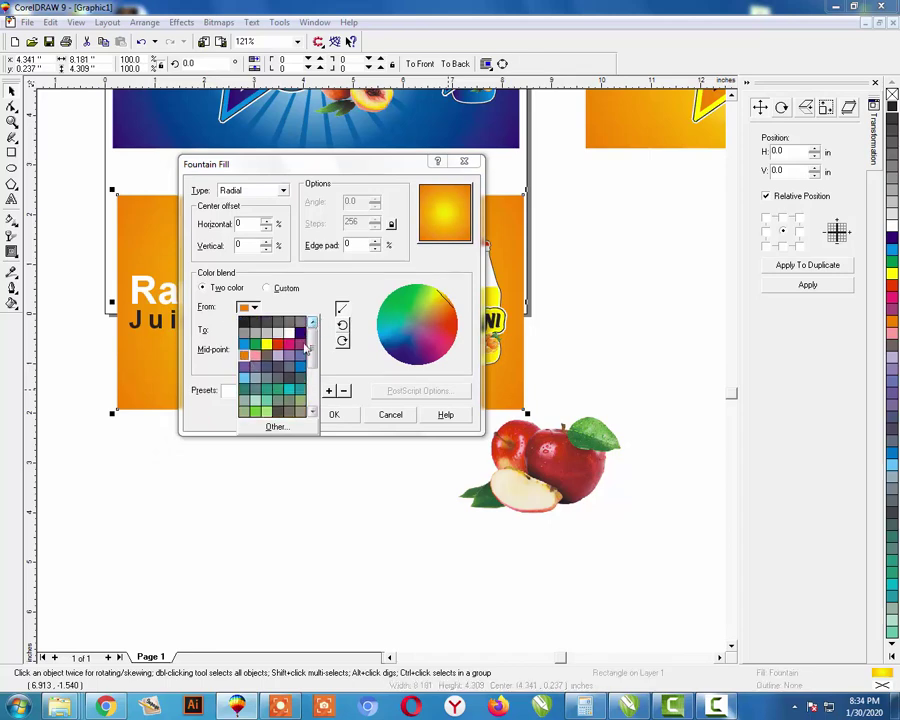
click(279, 345)
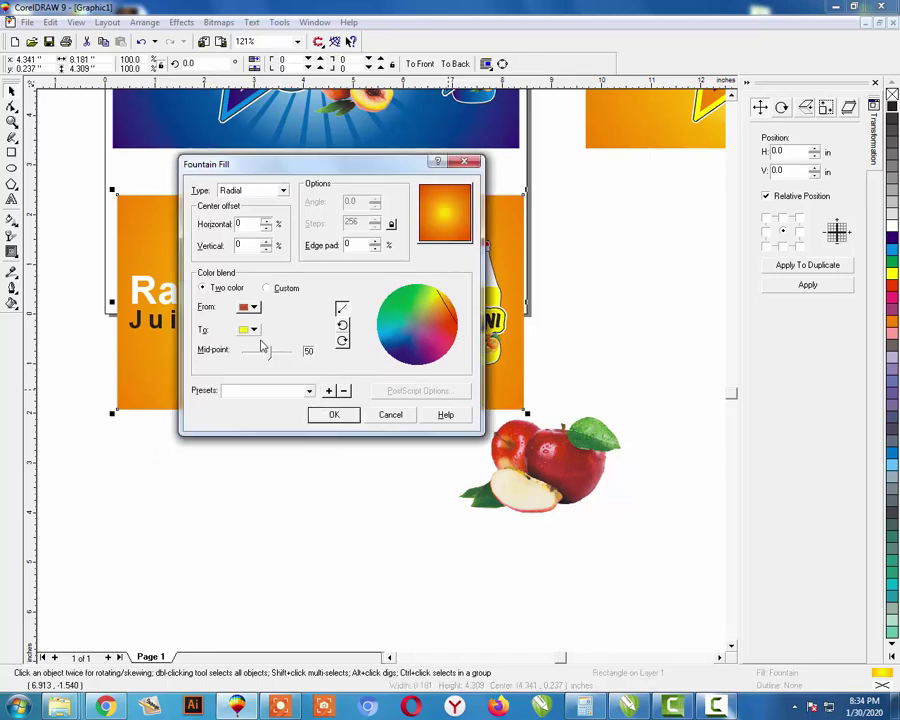
click(252, 329)
click(279, 366)
click(334, 415)
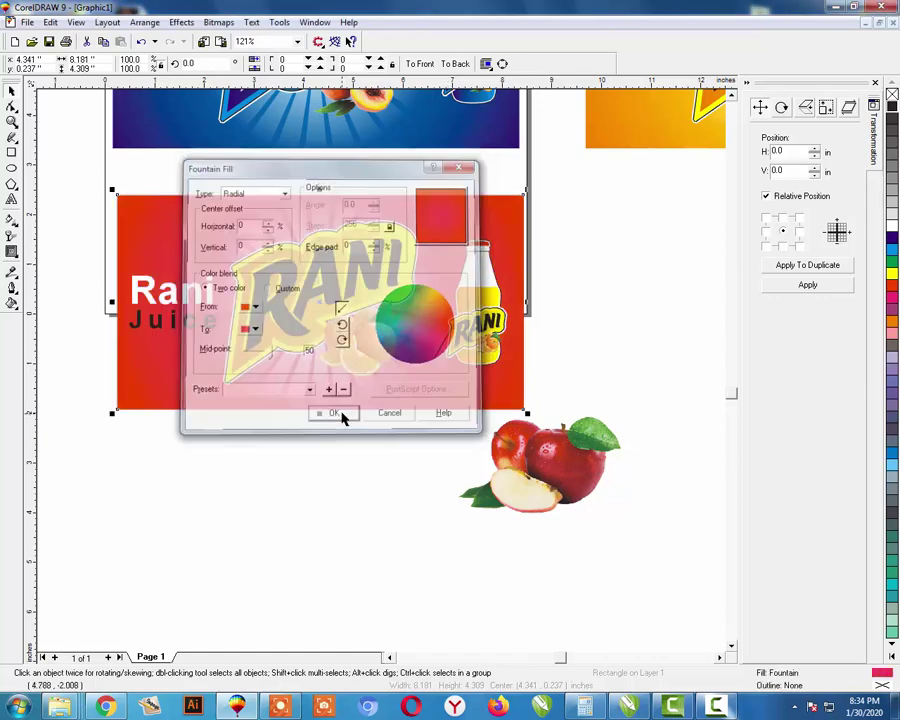
click(420, 386)
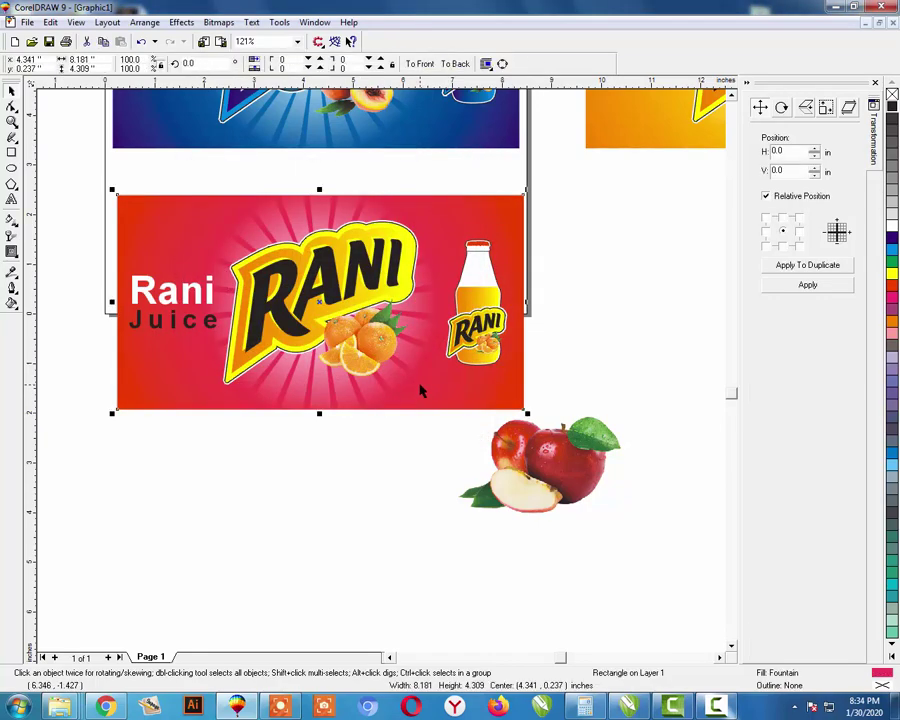
key(Escape)
Ungroup the large RANI logo on the red banner and select its inner gradient shape, keeping it in its original position.
click(397, 295)
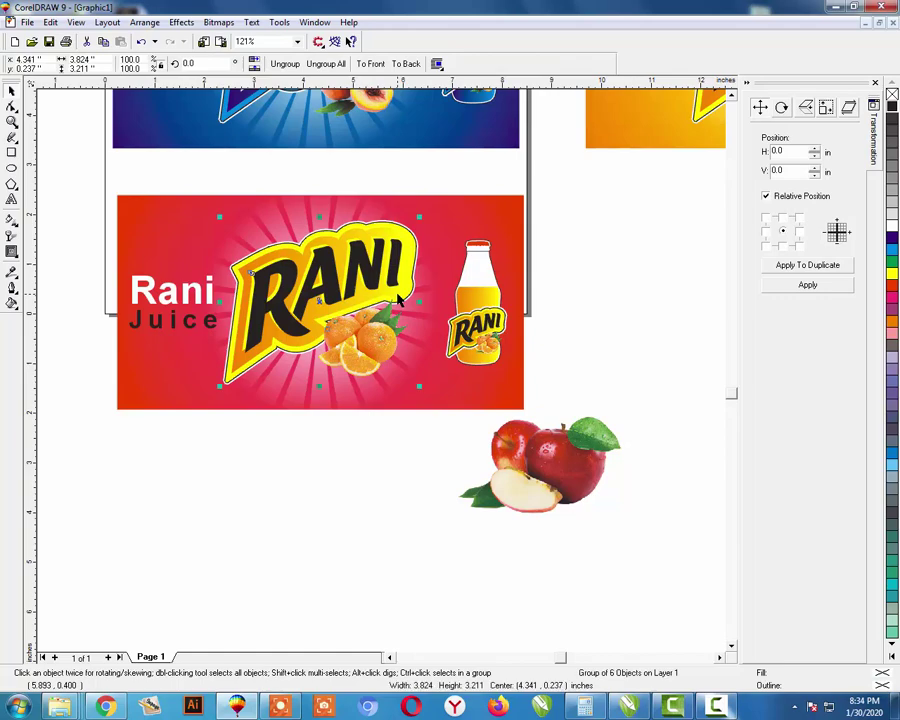
drag(399, 299, 404, 312)
key(ctrl+z)
key(ctrl+u)
key(Escape)
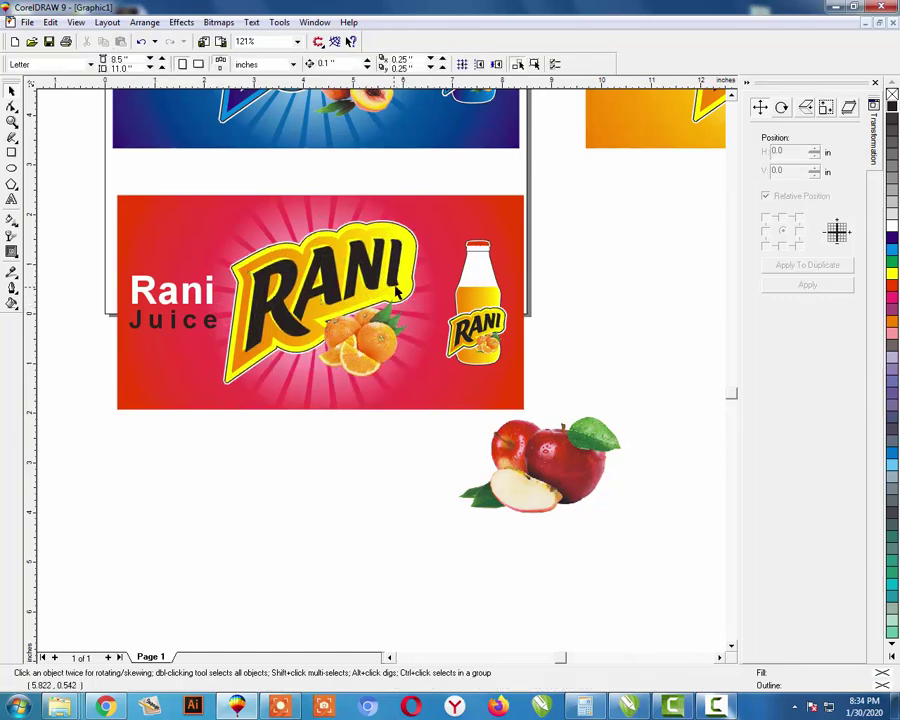
click(406, 296)
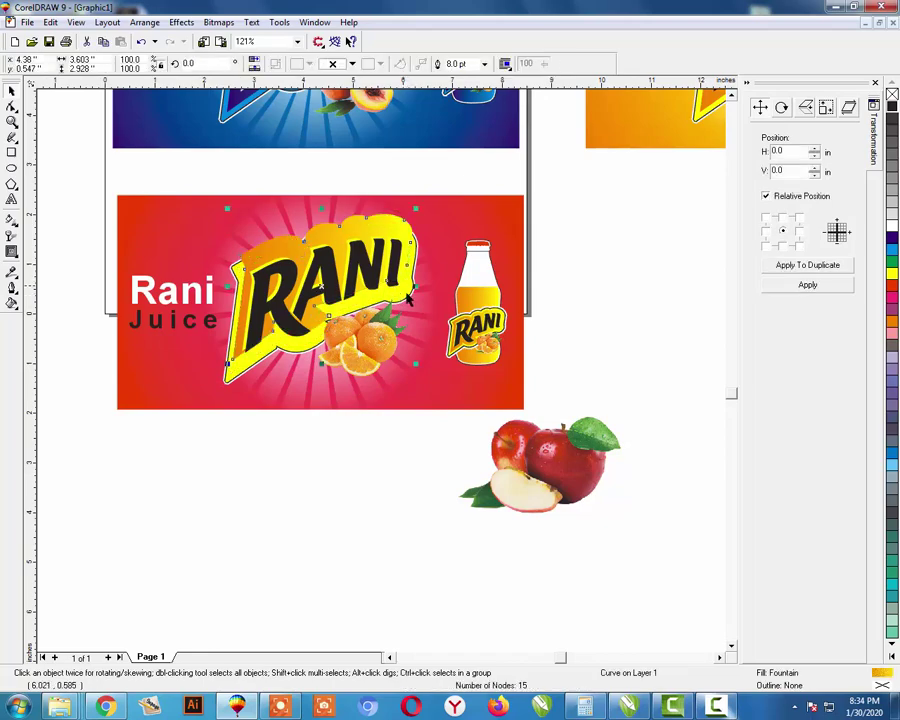
key(ctrl+z)
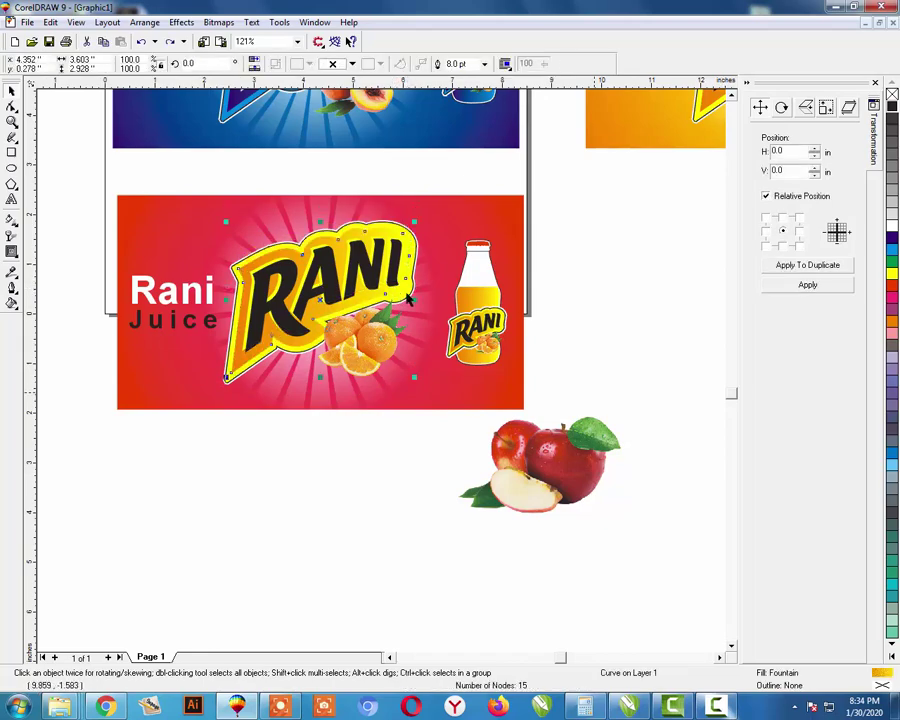
Recolour the large logo's inner shape with a linear two-colour fountain fill from red to magenta.
key(shift+F11)
key(Escape)
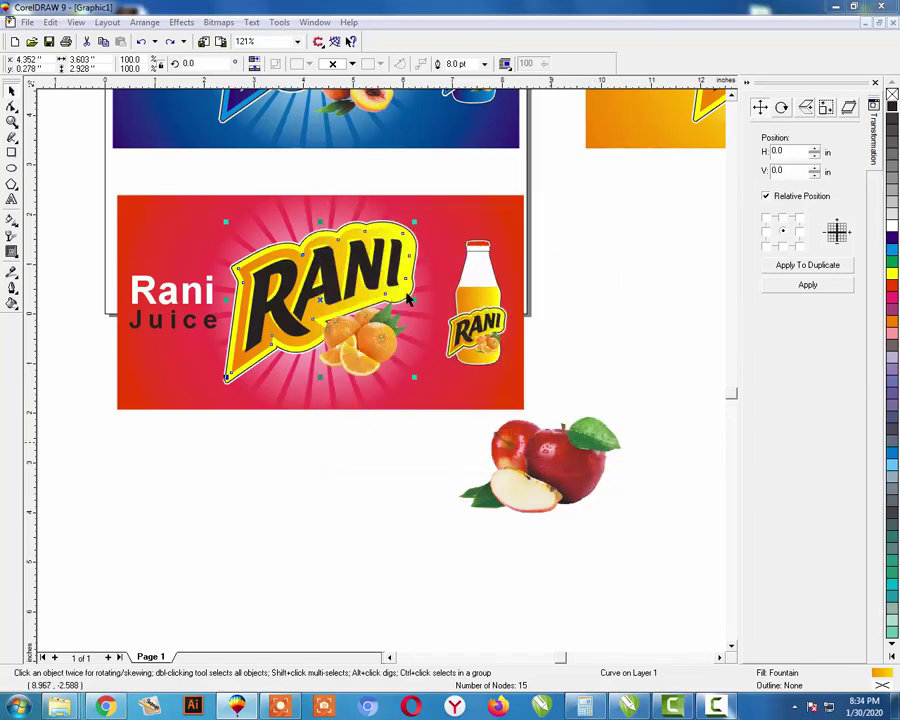
key(F11)
click(368, 357)
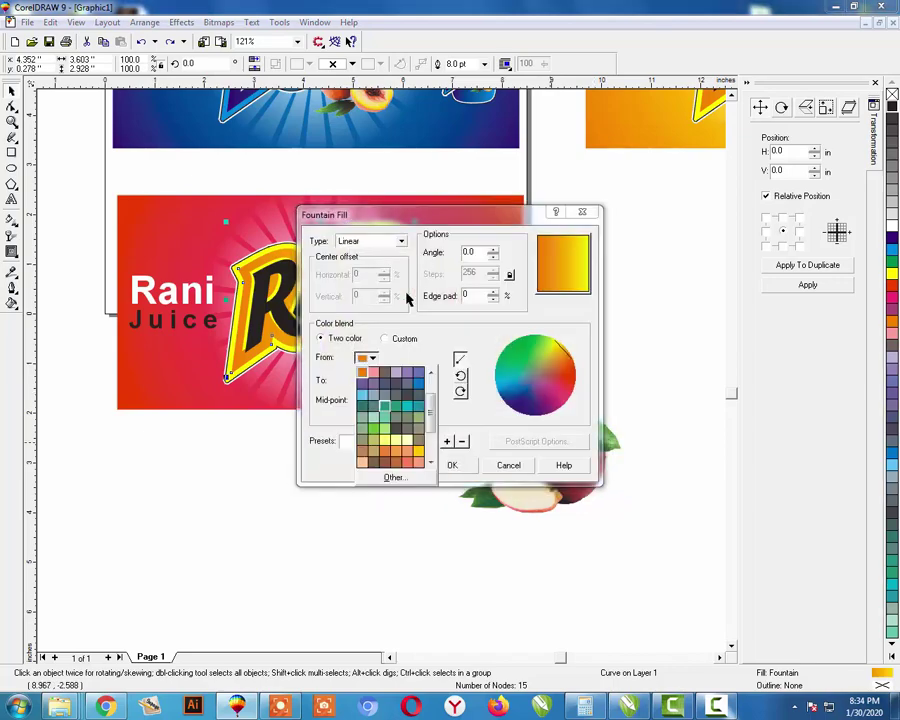
click(431, 373)
click(431, 373)
click(431, 373)
click(396, 395)
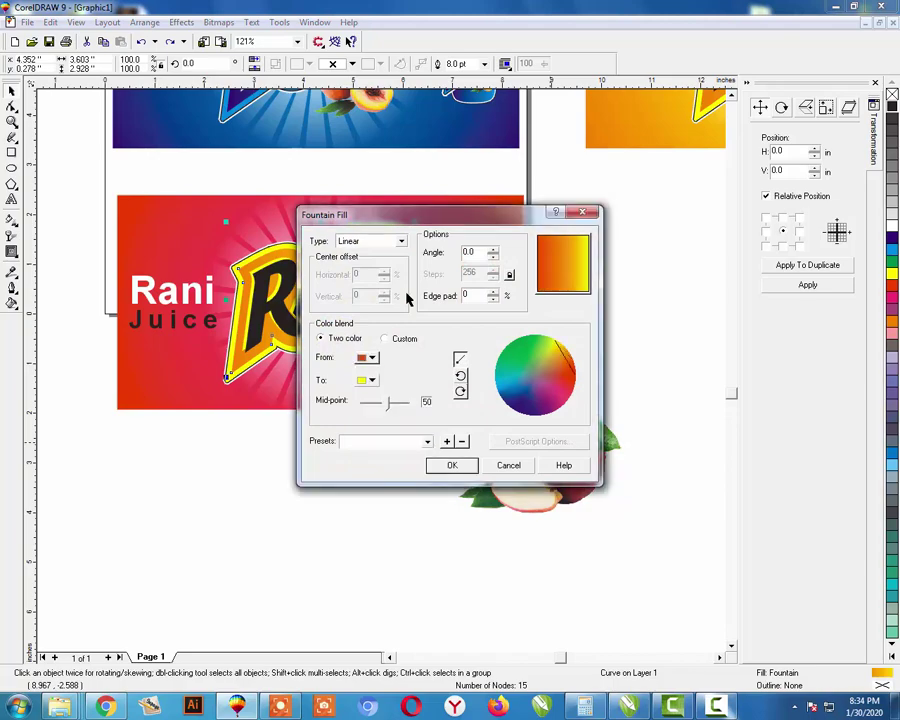
click(368, 380)
click(403, 392)
click(452, 465)
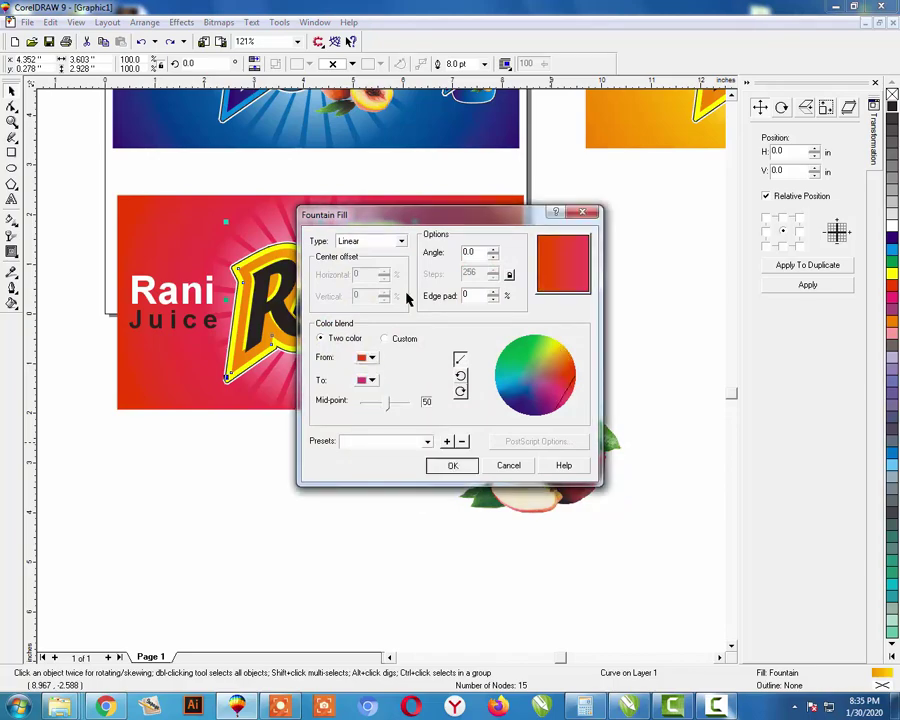
click(386, 421)
key(F2)
drag(164, 194, 508, 431)
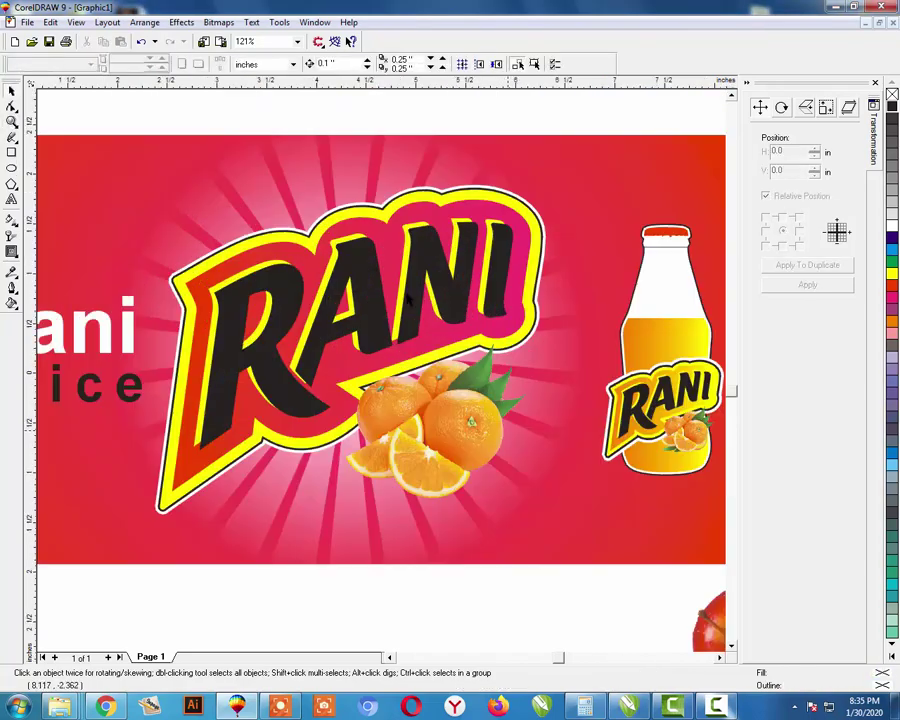
Fill the black RANI lettering of the large logo on the red banner with white.
click(408, 300)
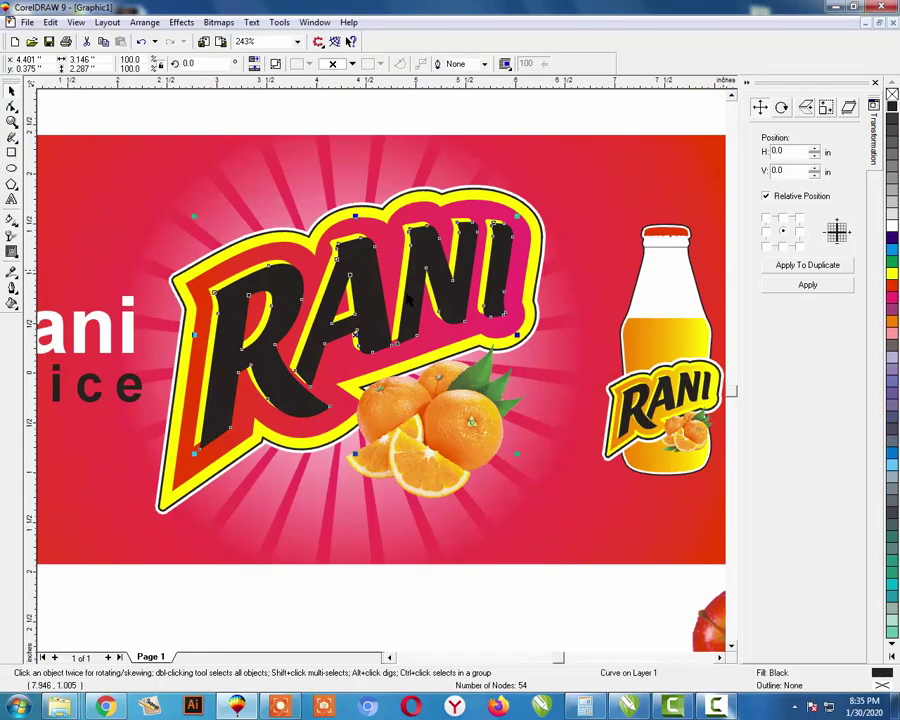
click(892, 226)
key(Escape)
key(F3)
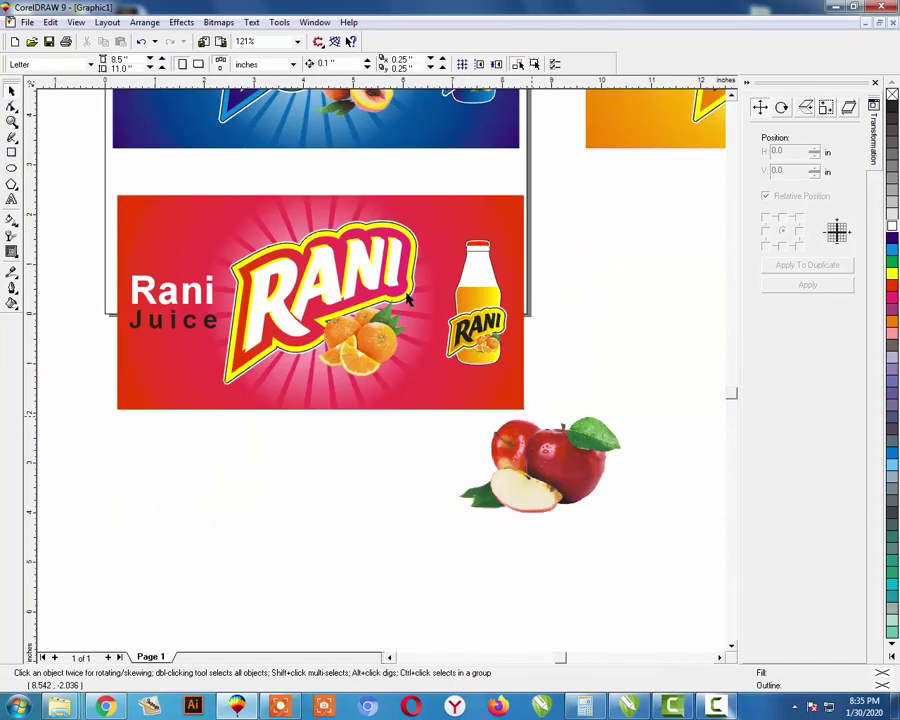
Move the apple picture below the red banner's logo and shrink it proportionally to about 2.44 inches wide.
drag(577, 441, 451, 441)
key(Escape)
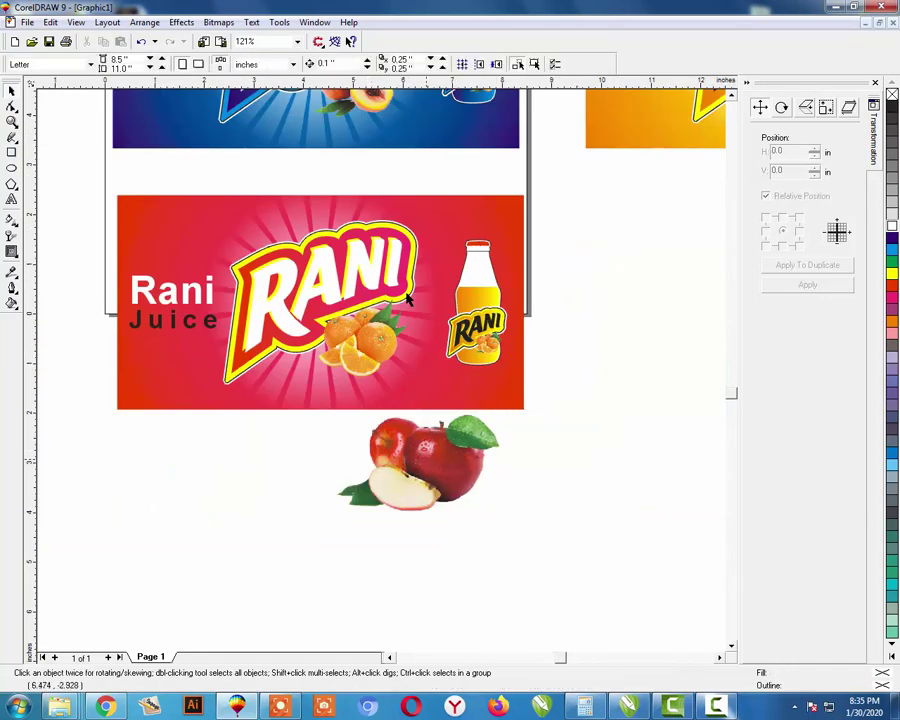
click(427, 459)
drag(507, 516, 481, 501)
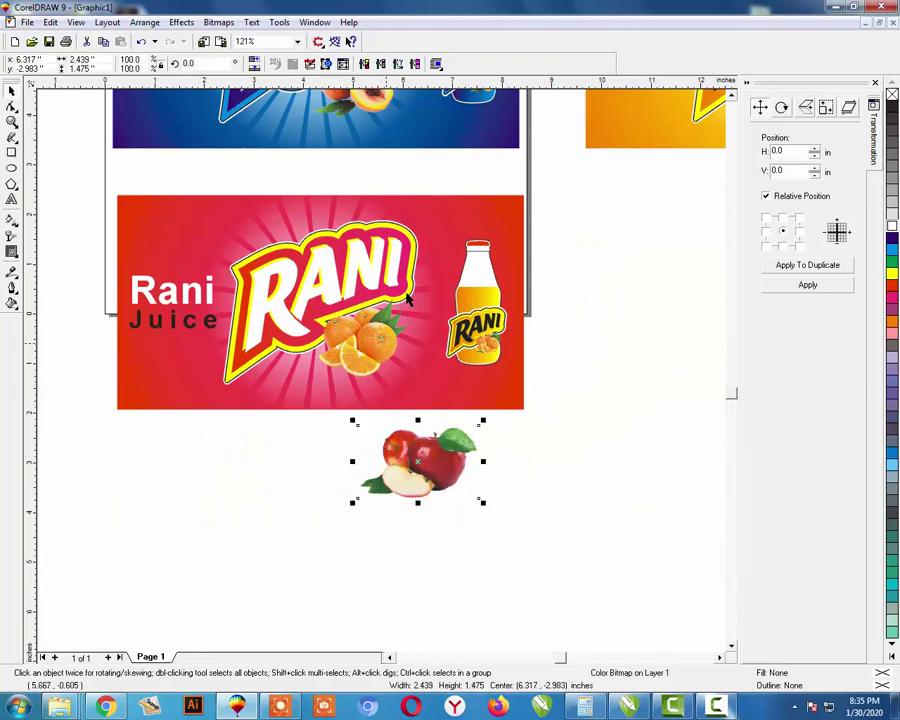
Centre the apple picture horizontally and vertically on the orange picture at the large logo.
shift+click(387, 344)
key(c)
key(e)
key(Escape)
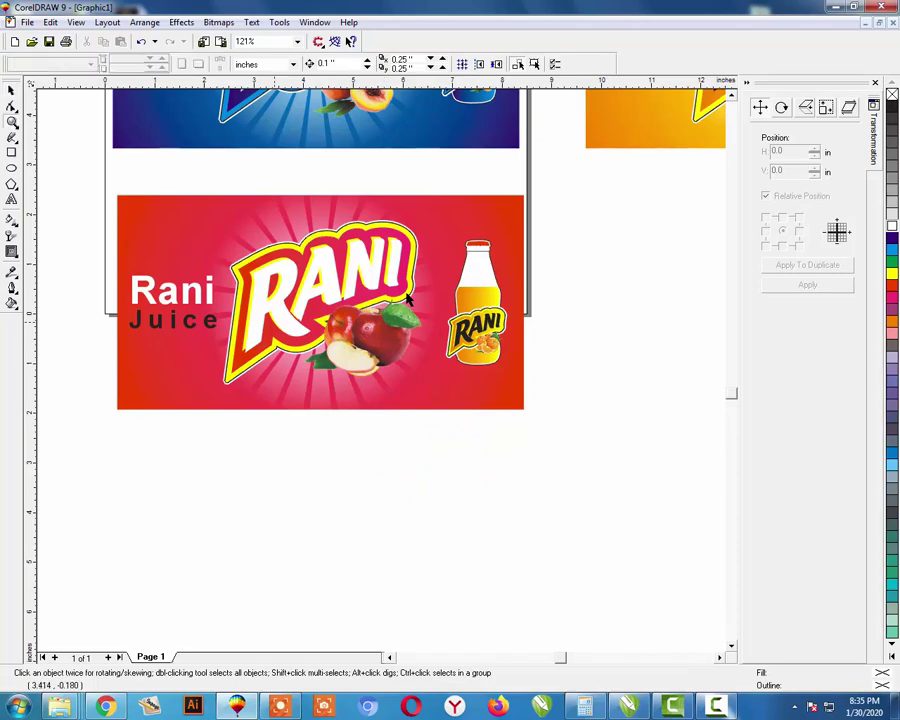
Delete the orange picture behind the apples and shift the apple picture slightly down and to the left.
drag(257, 283, 478, 468)
click(350, 364)
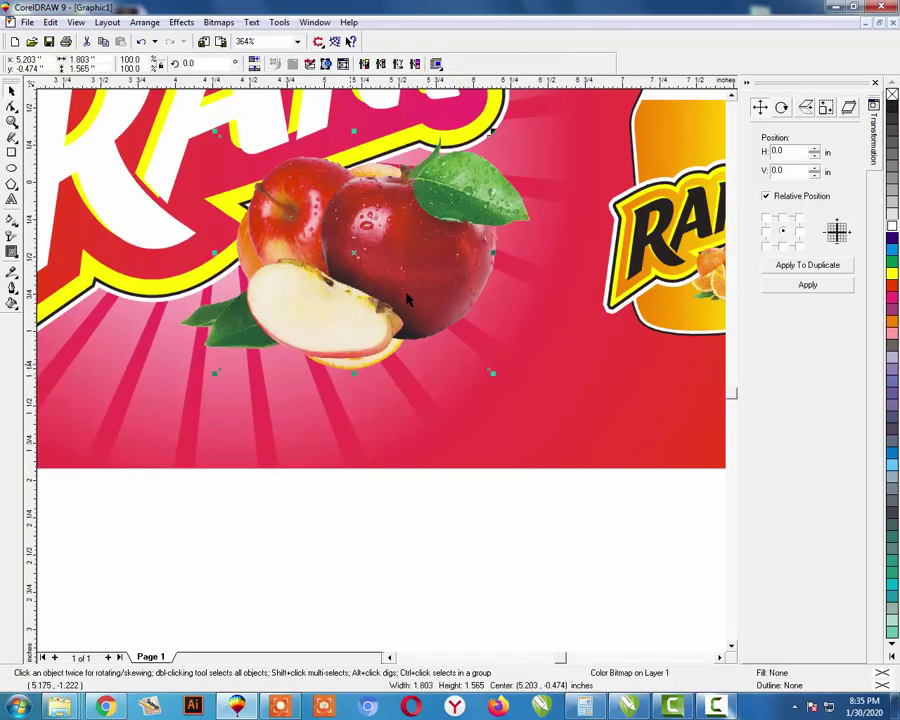
key(Delete)
drag(351, 344, 331, 355)
key(Escape)
key(F3)
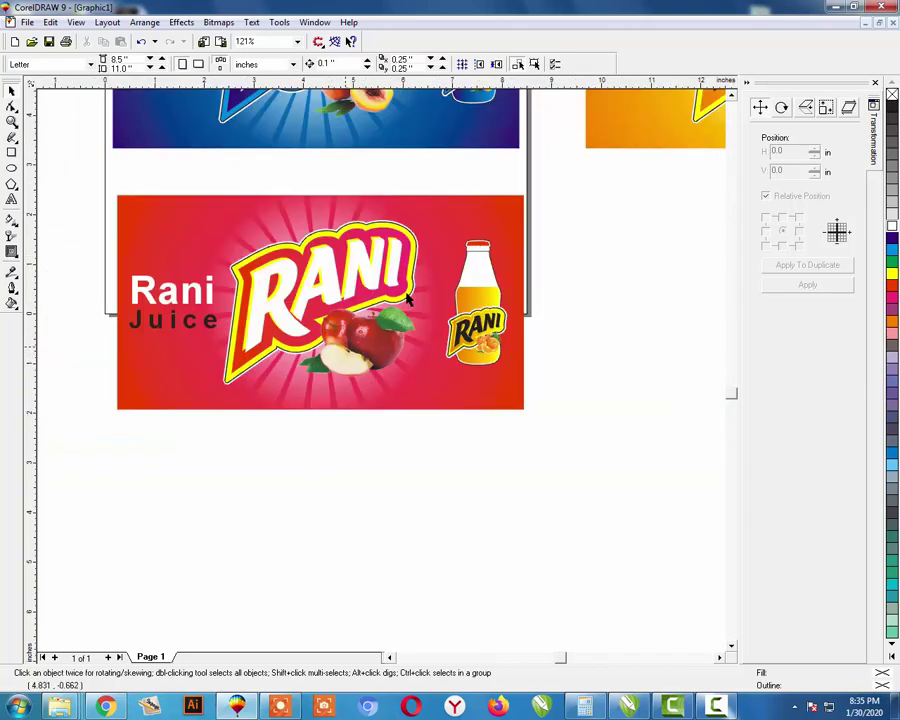
Delete the small RANI logo and the leftover fruit picture from the red banner's bottle.
click(491, 322)
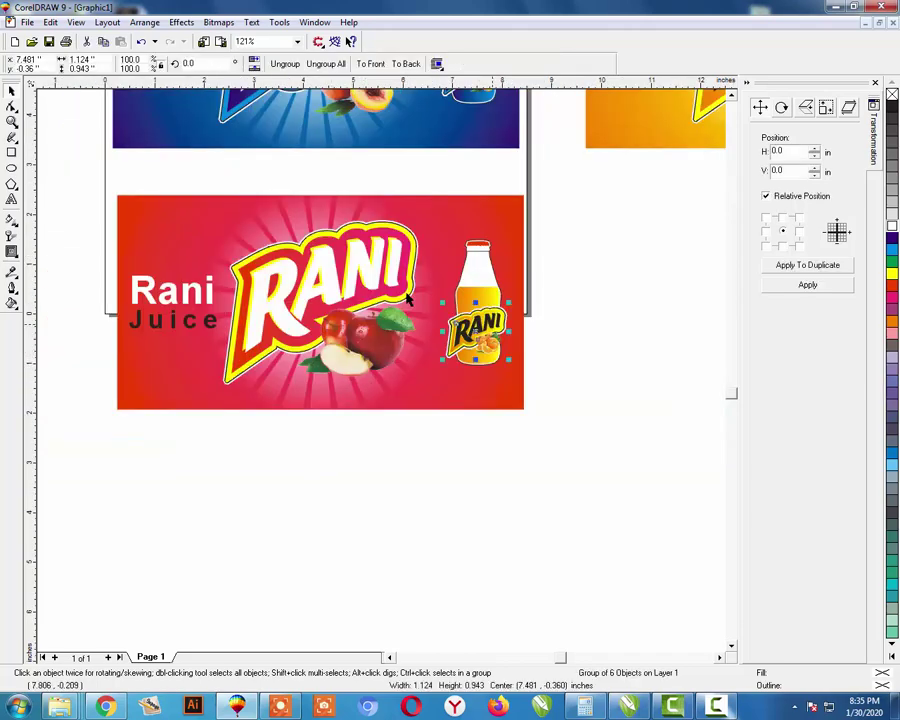
key(Delete)
click(491, 346)
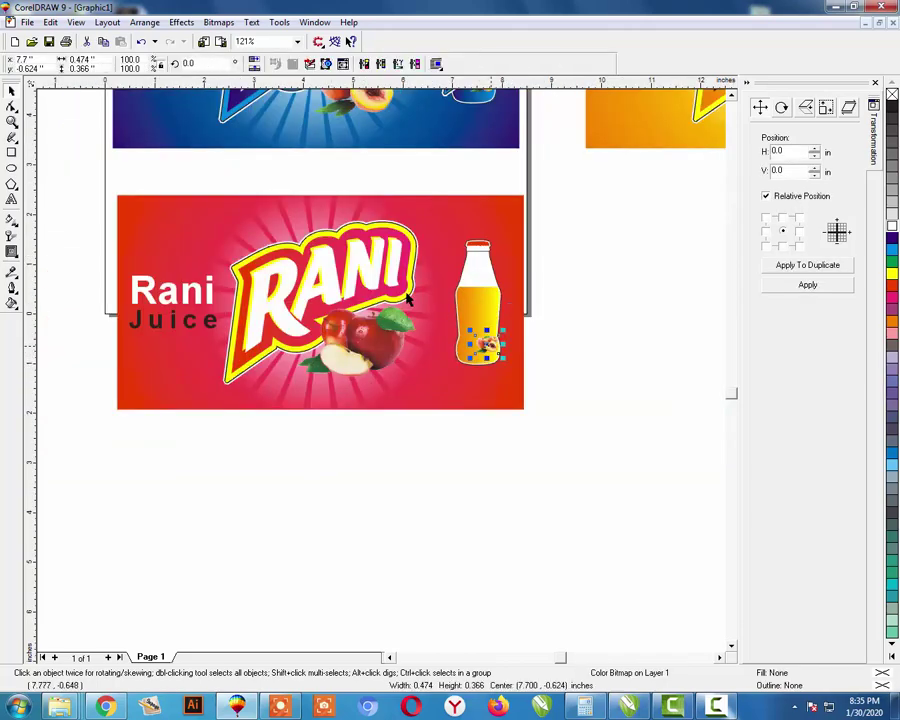
key(Delete)
Recolour the bottle's juice with a linear two-colour fountain fill using red for both colours.
click(483, 342)
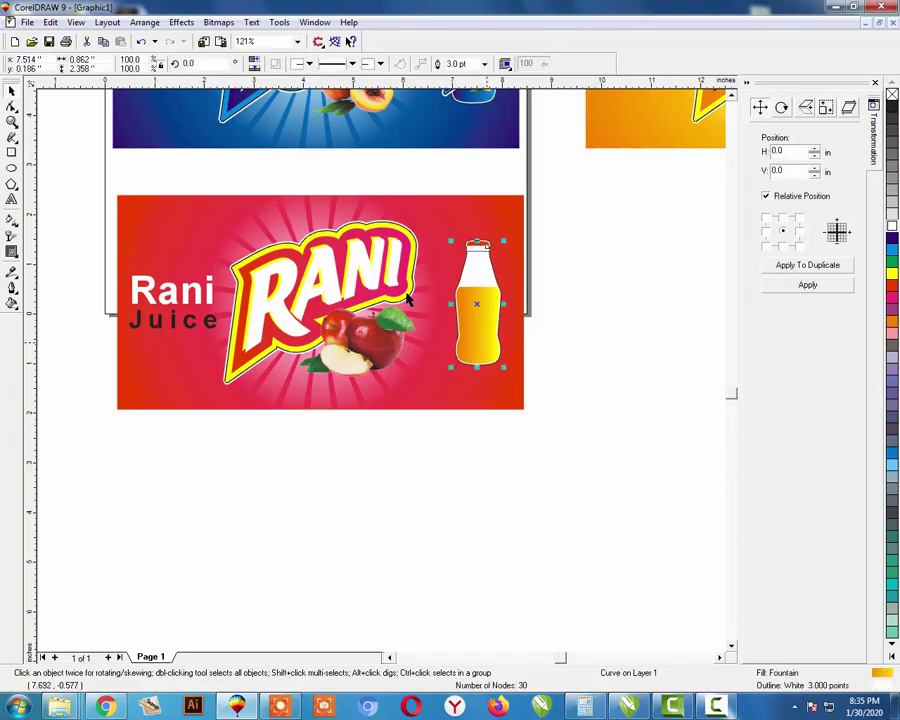
key(F11)
click(371, 357)
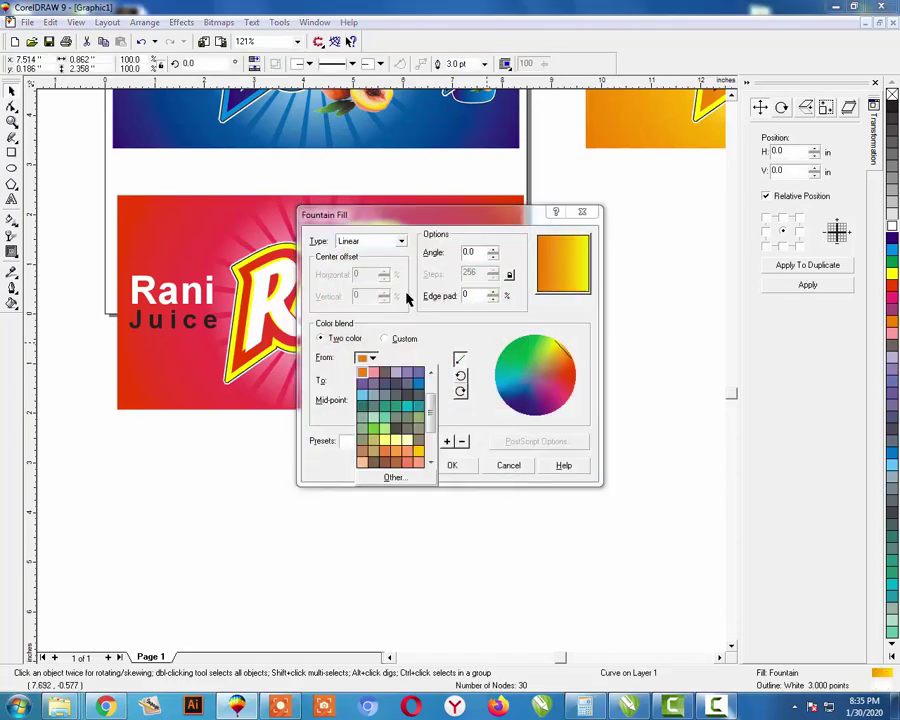
click(430, 373)
click(430, 373)
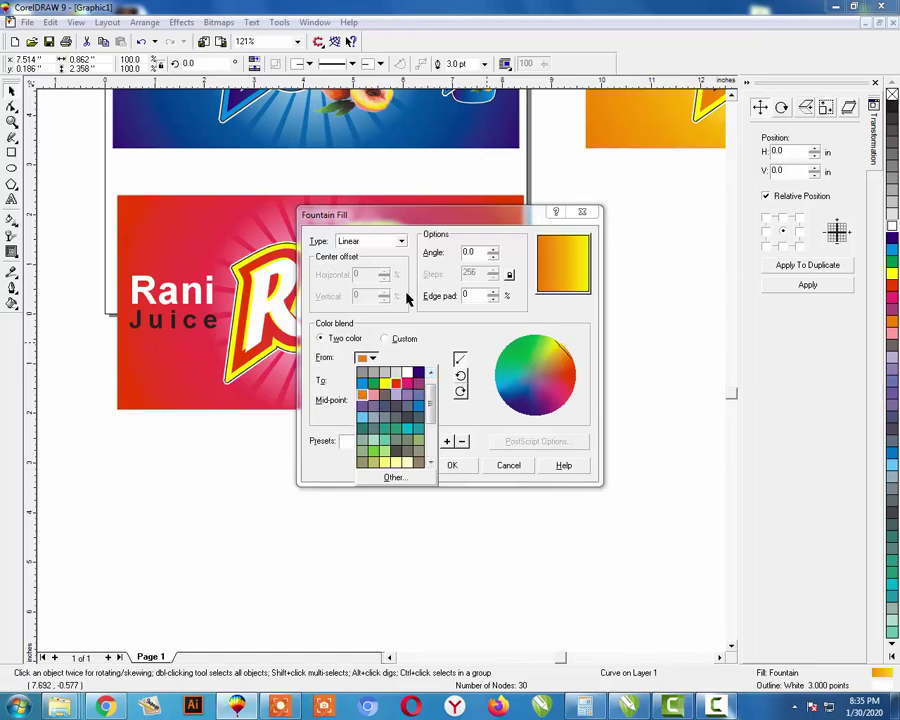
click(396, 383)
click(371, 380)
click(396, 394)
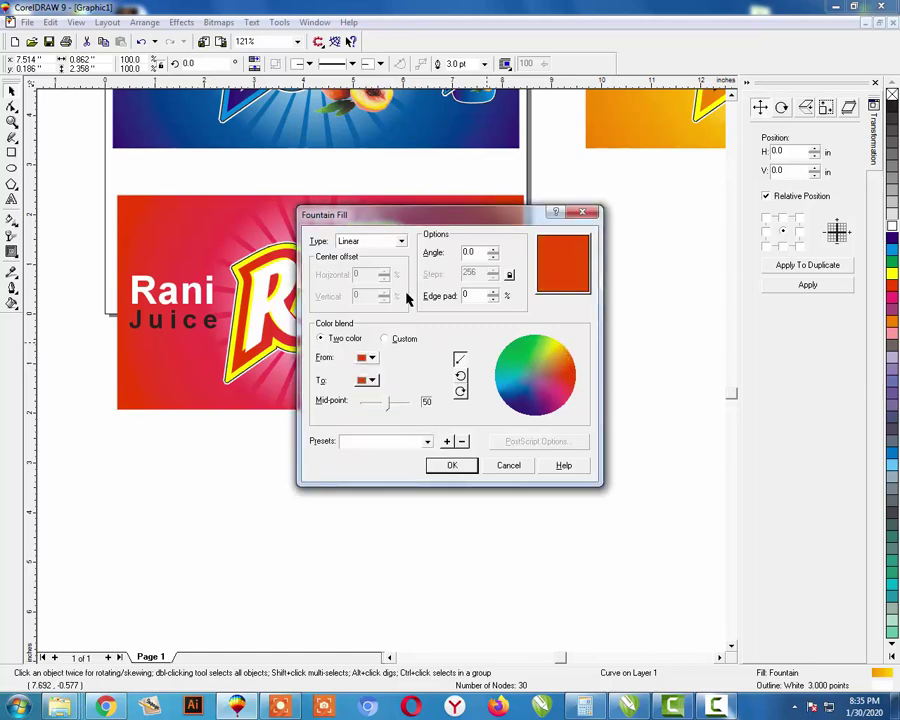
click(462, 462)
click(542, 274)
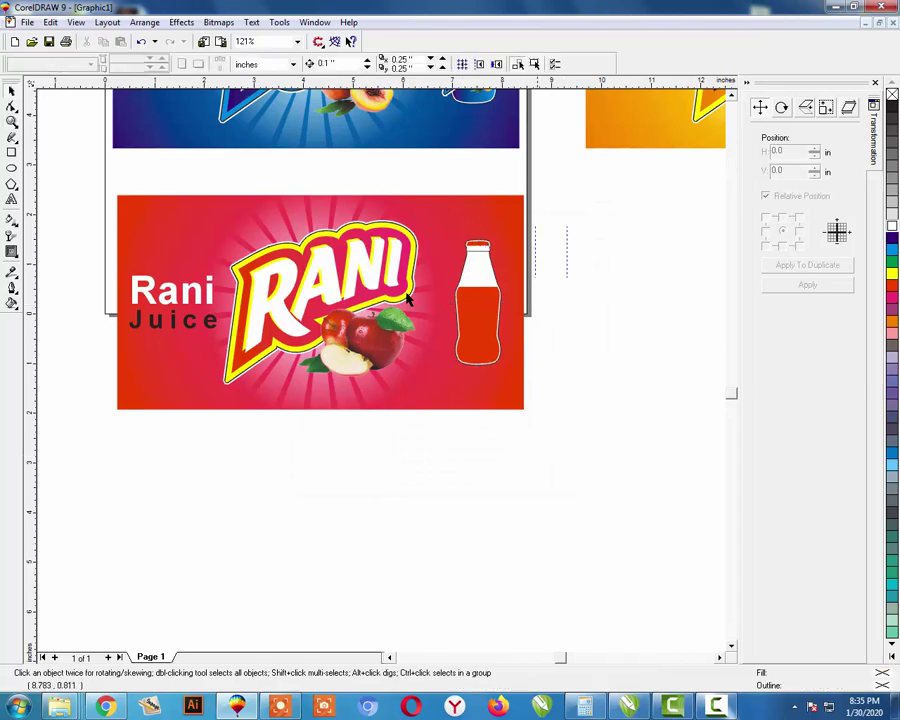
Recolour the bottle cap, trying yellow before settling on an orange fill.
key(F2)
drag(386, 215, 520, 405)
click(459, 178)
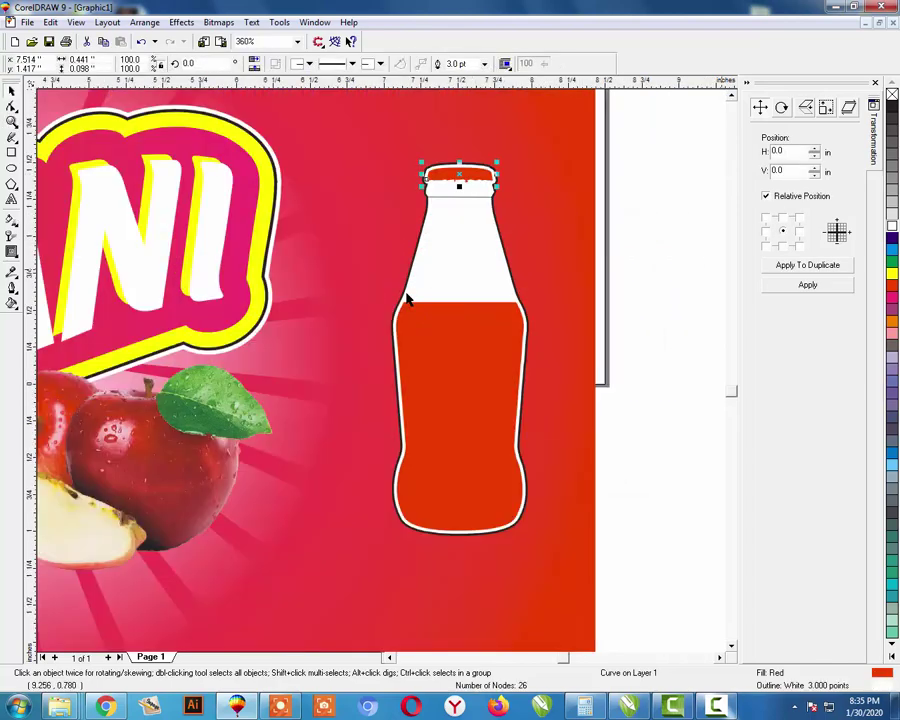
click(891, 273)
click(671, 310)
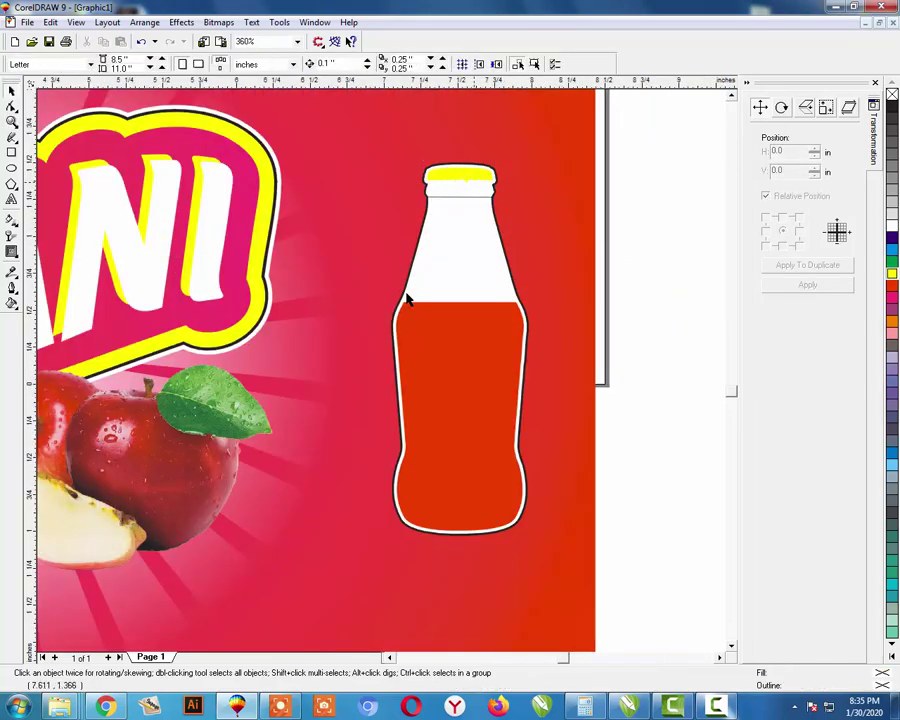
click(473, 172)
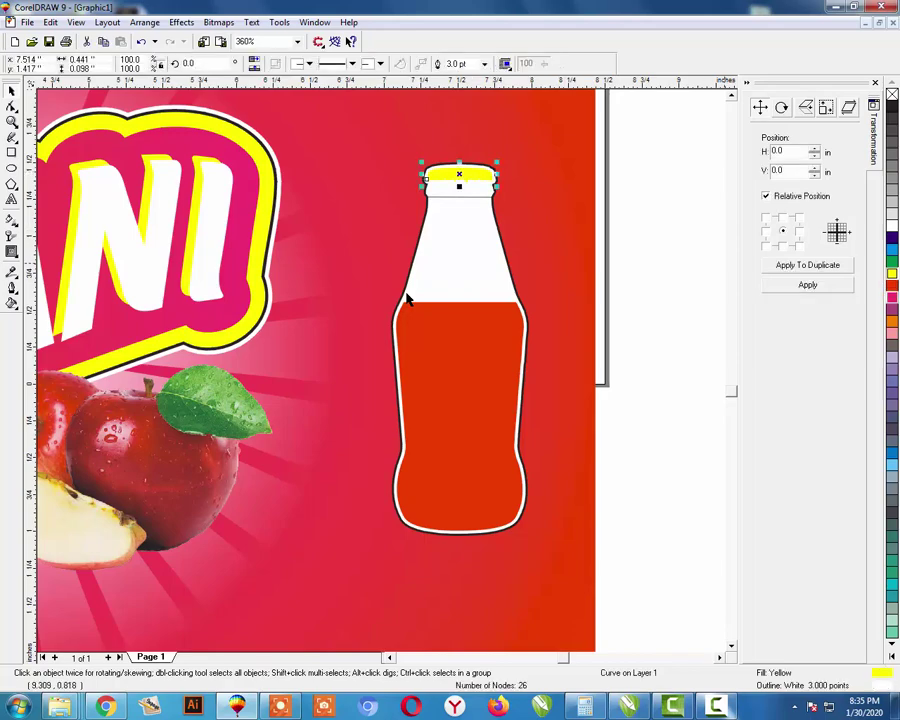
click(891, 321)
Recolour the bottle's juice with a linear two-colour fountain fill from red to magenta.
click(481, 358)
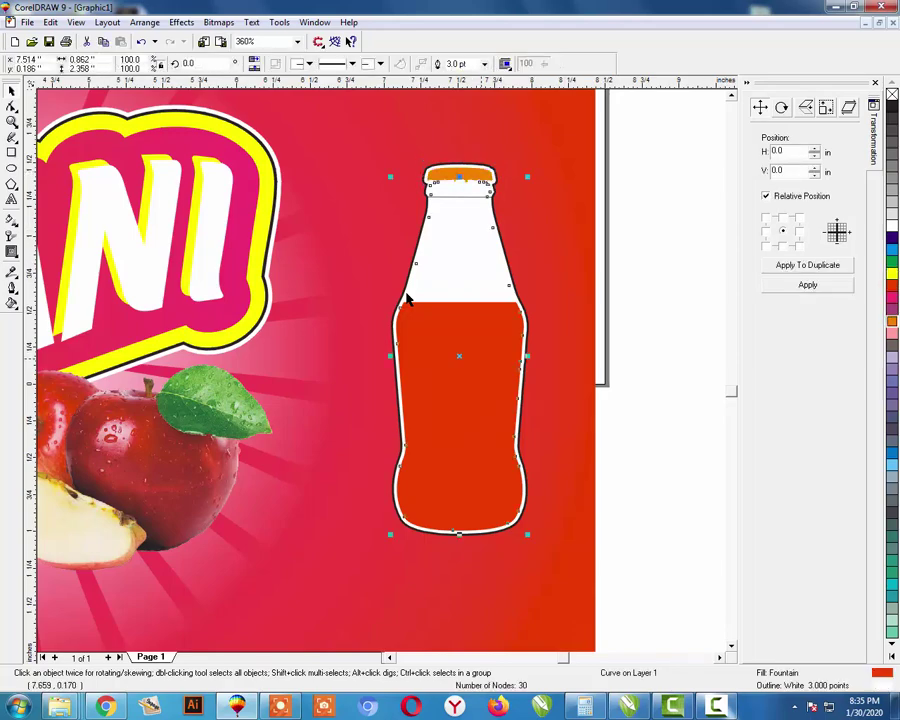
key(F11)
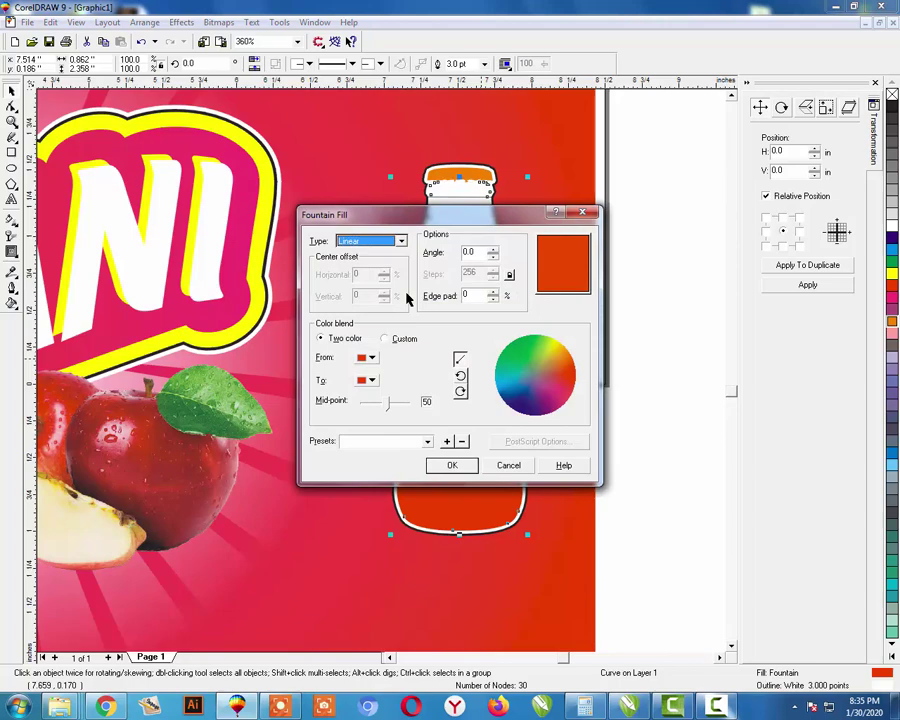
click(367, 357)
click(396, 372)
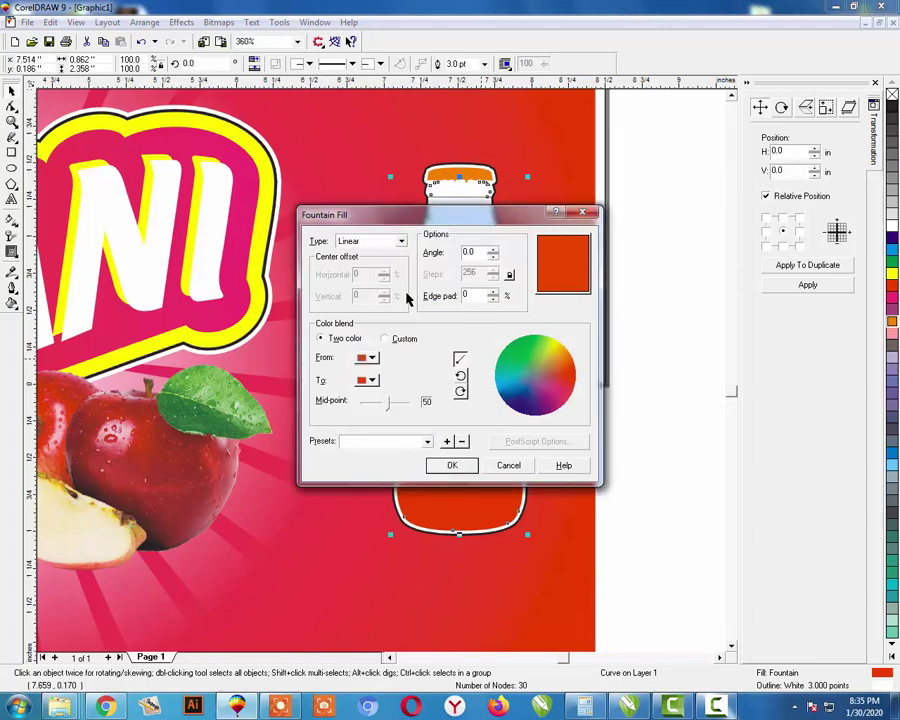
click(372, 380)
click(407, 395)
key(Return)
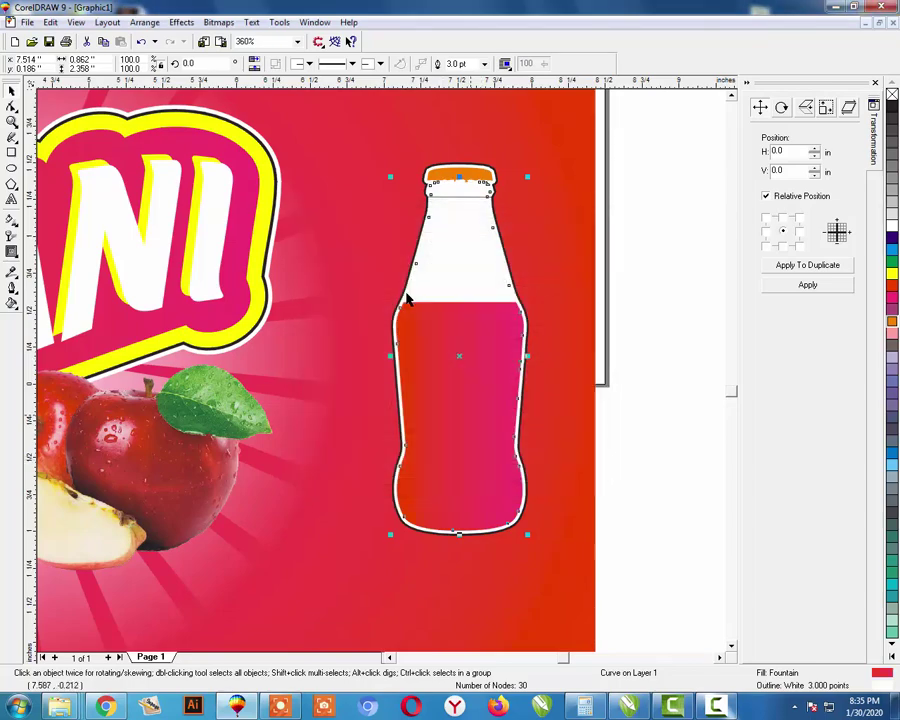
key(Escape)
key(F3)
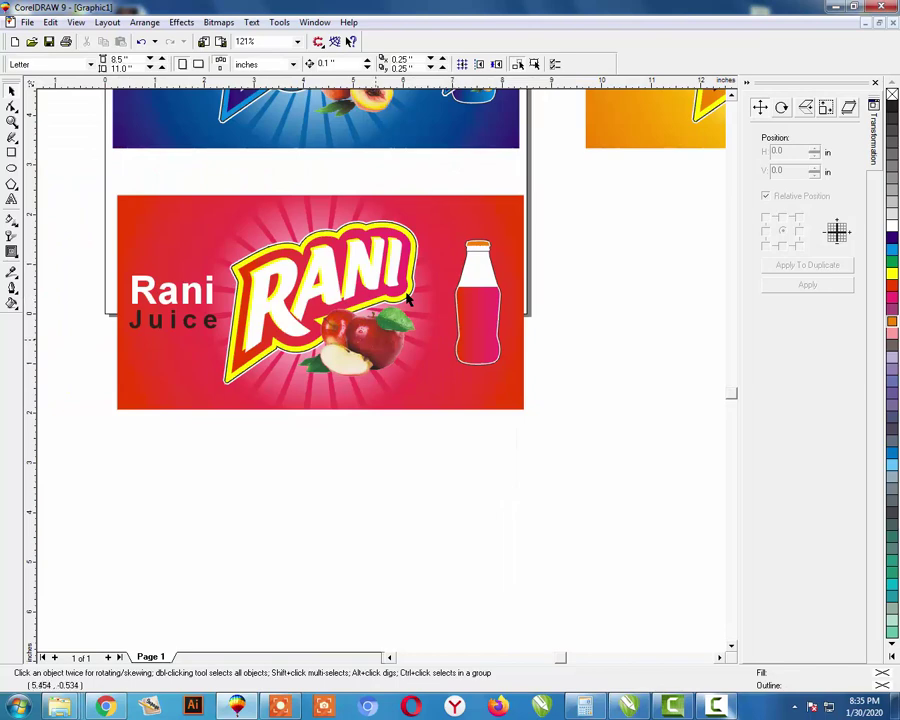
Group the large RANI logo with its apples and place a duplicate over the lower part of the bottle.
click(408, 298)
key(Escape)
click(408, 298)
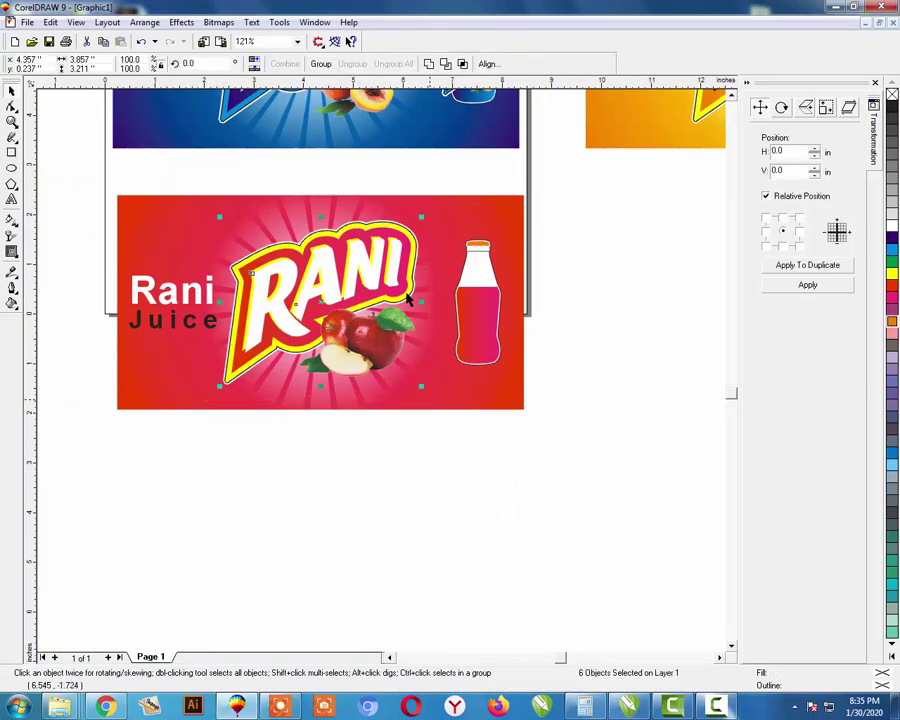
drag(408, 298, 549, 374)
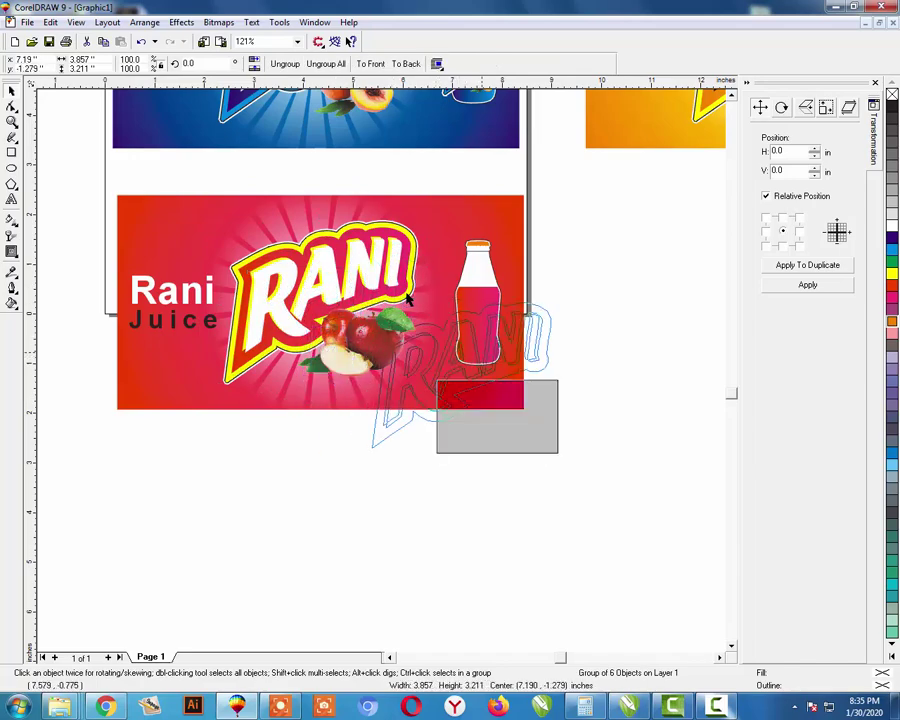
Shrink the duplicated logo proportionally about its centre to about 1.65 inches wide.
drag(561, 292, 549, 298)
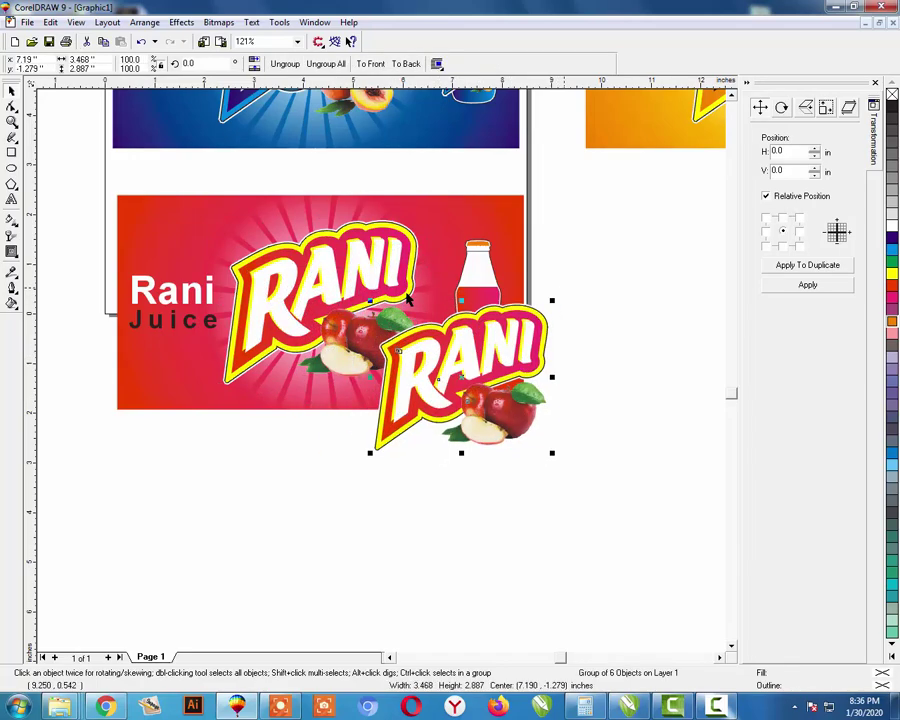
key(ctrl+r)
key(ctrl+r)
key(ctrl+r)
key(ctrl+r)
key(ctrl+r)
key(ctrl+r)
key(ctrl+r)
key(ctrl+r)
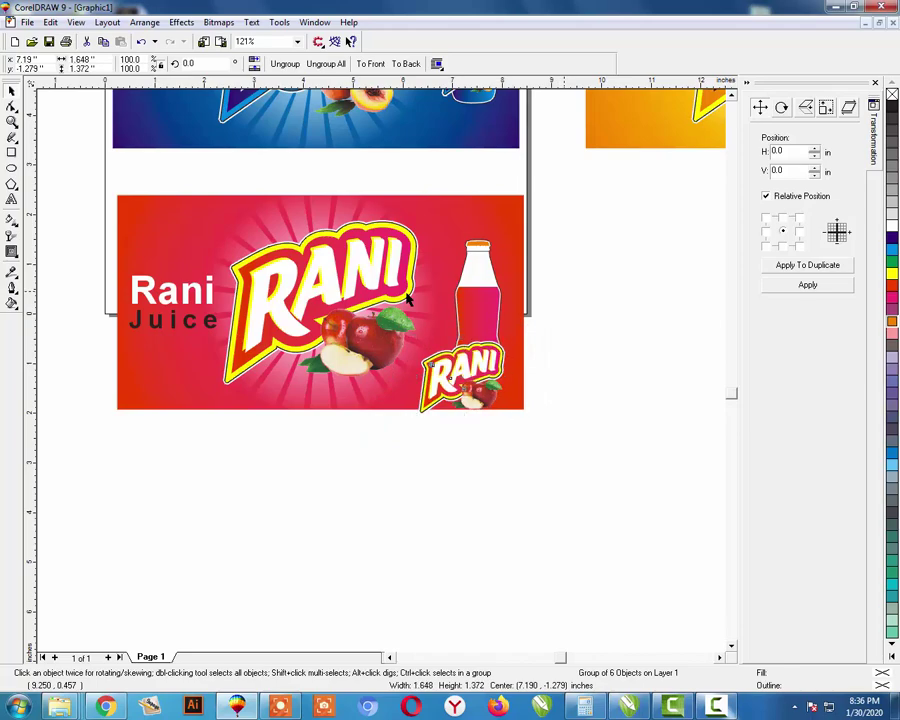
Place the duplicated logo on the bottle's body and reduce it proportionally to about 1.35 inches wide.
drag(462, 378, 479, 340)
key(F2)
drag(531, 269, 433, 388)
drag(408, 298, 402, 243)
drag(532, 216, 512, 222)
drag(431, 300, 435, 293)
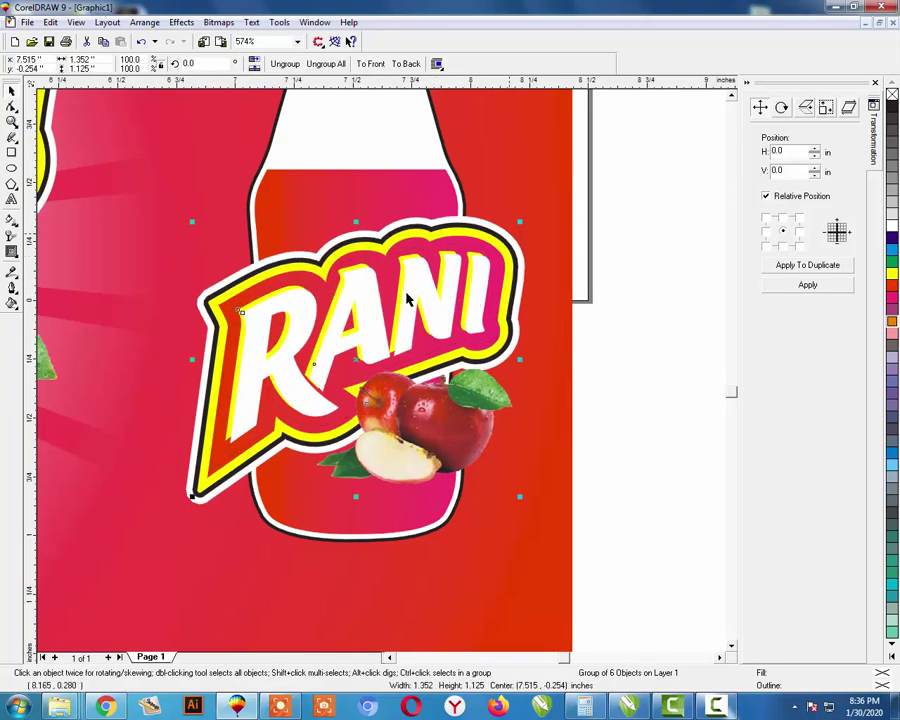
Shrink the bottle's logo further so it is only slightly wider than the bottle, and recentre it there.
drag(519, 222, 496, 241)
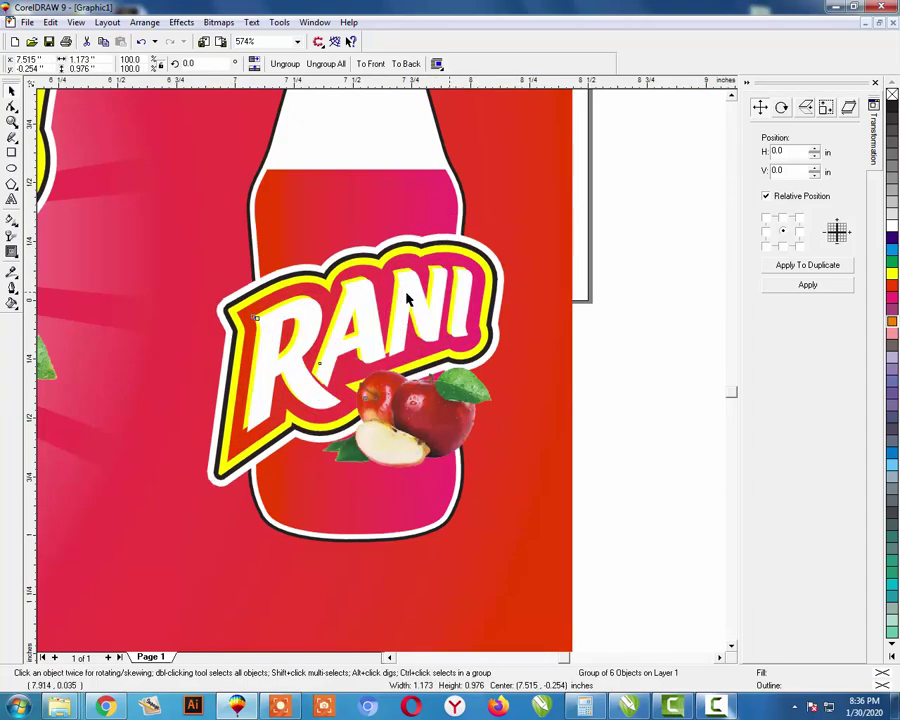
drag(407, 298, 407, 298)
drag(493, 237, 473, 251)
drag(427, 284, 437, 287)
key(Escape)
key(F3)
key(F3)
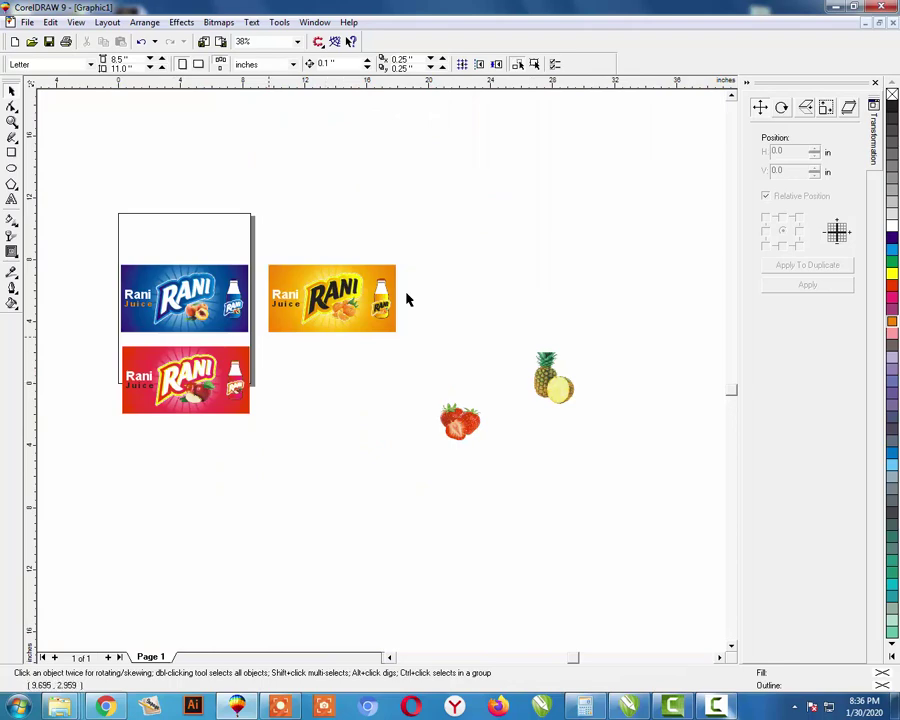
Duplicate the complete red apple banner to its right, below the orange banner.
drag(268, 336, 100, 440)
drag(183, 379, 338, 379)
right_click(338, 379)
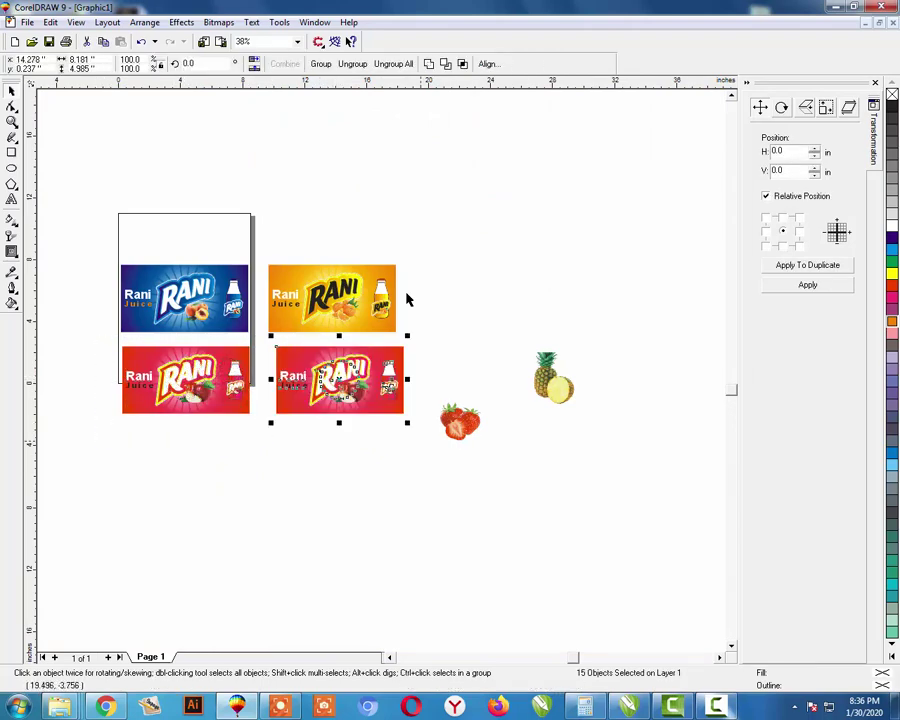
Move the strawberry picture just below the new red banner copy.
drag(460, 415, 364, 446)
click(426, 450)
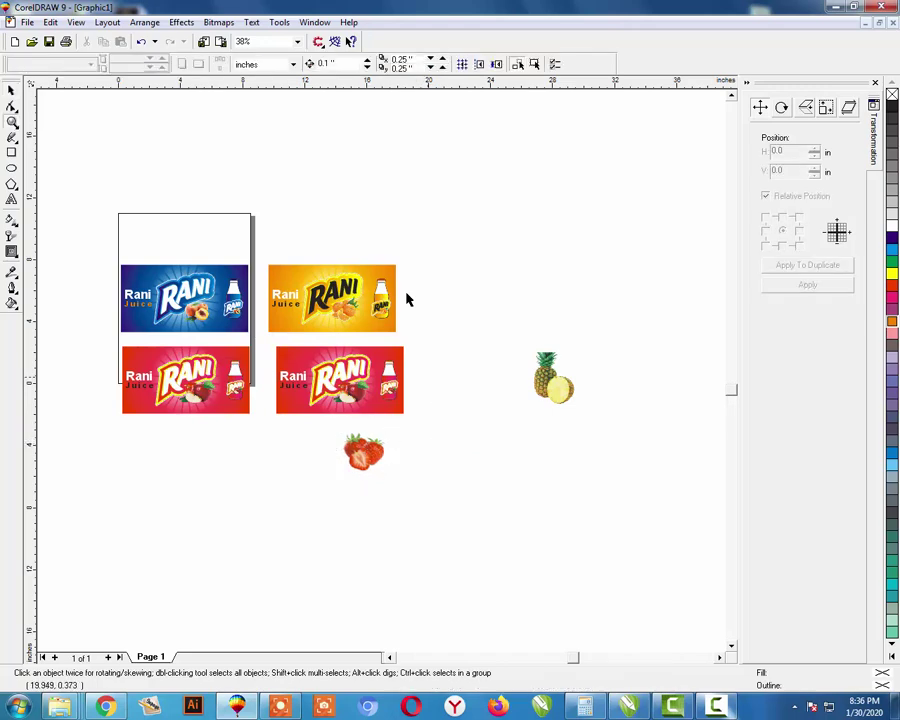
drag(431, 338, 255, 456)
drag(477, 572, 497, 524)
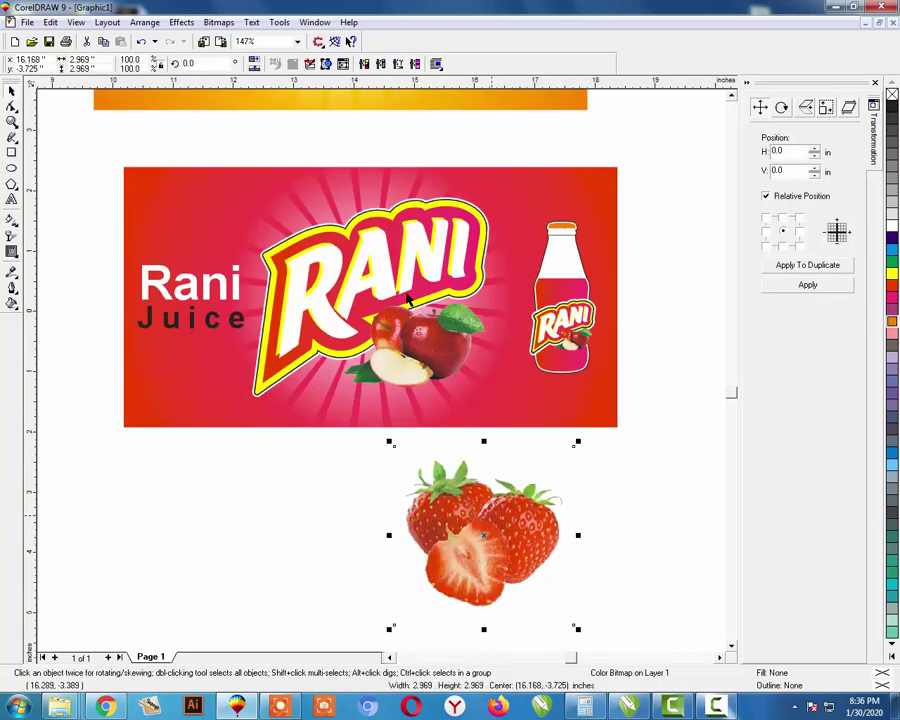
Select the new banner copy's background rectangle and set the starting colour of its radial fountain fill to magenta.
click(655, 515)
click(475, 336)
click(639, 536)
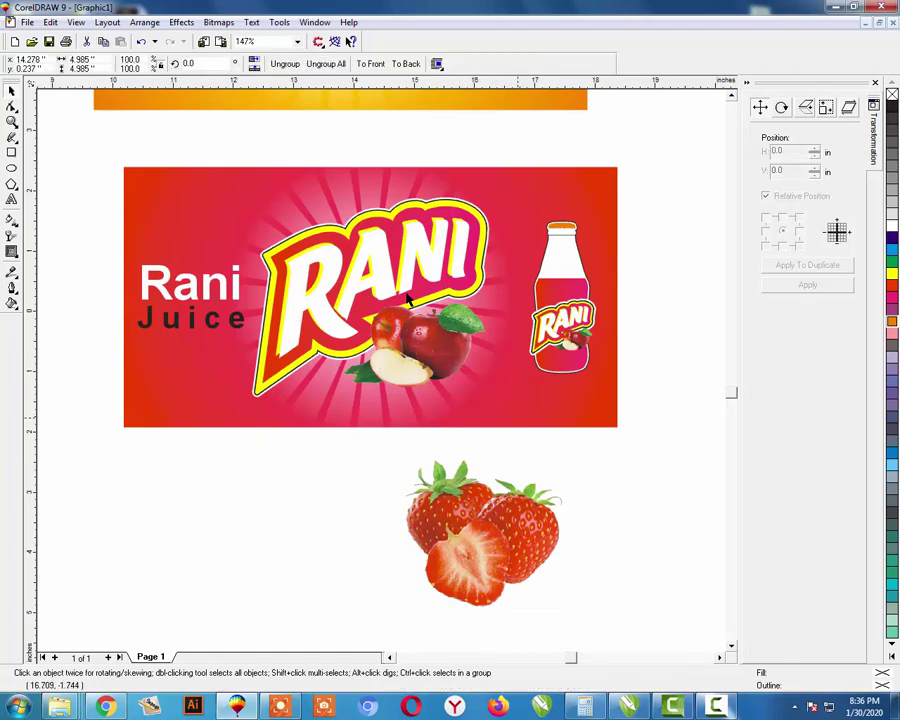
click(555, 417)
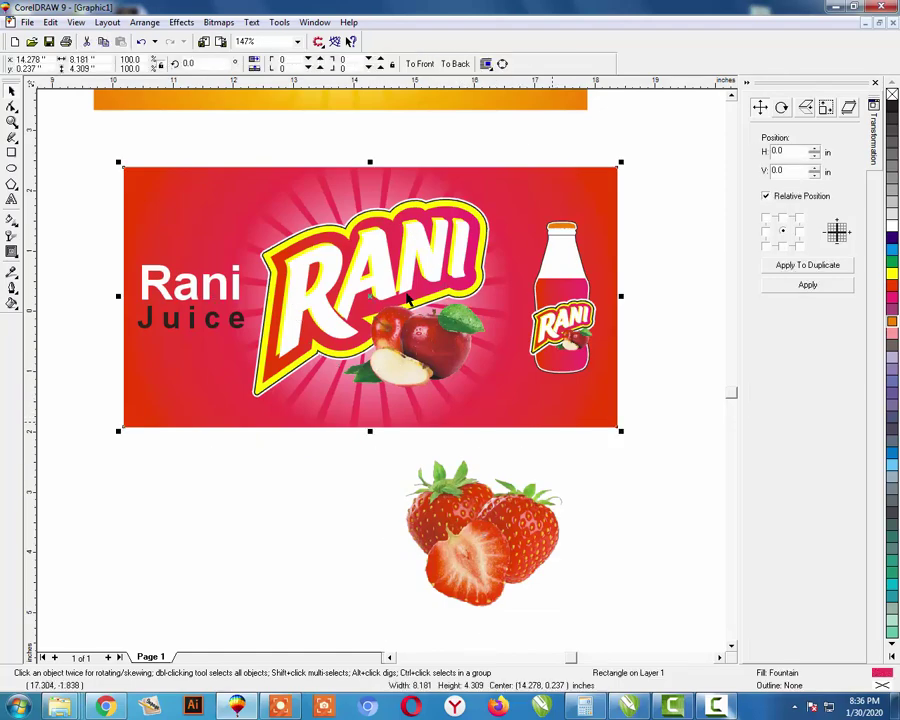
key(F11)
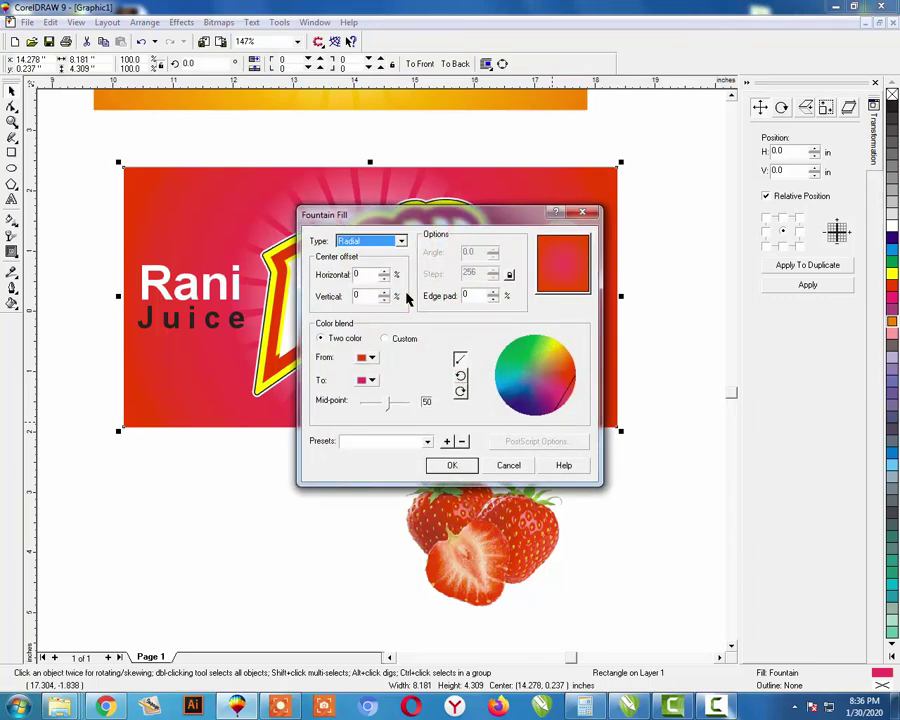
click(367, 357)
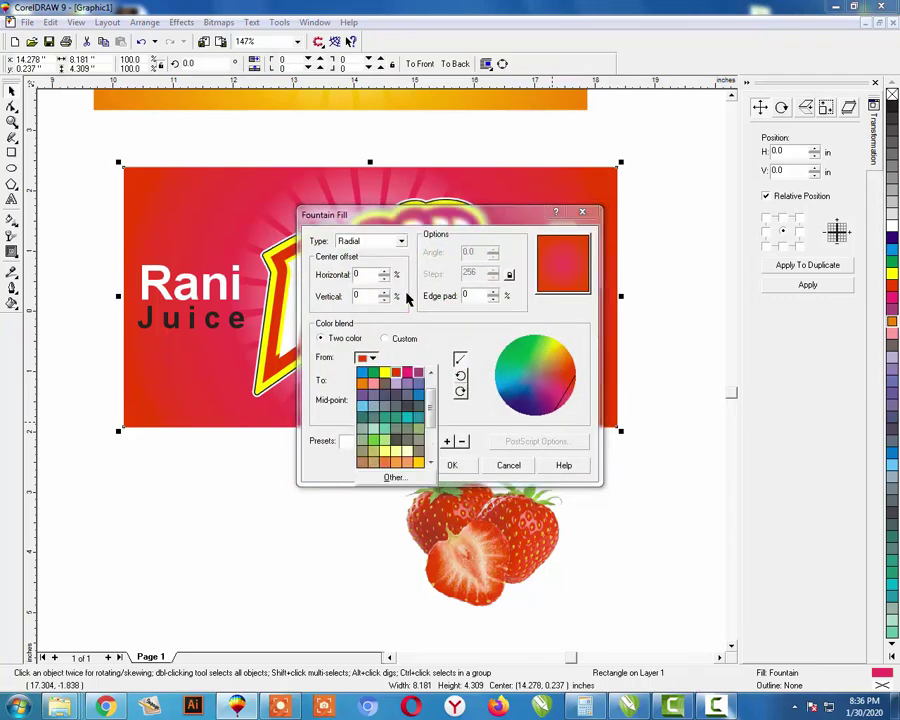
click(430, 372)
click(430, 372)
key(Down)
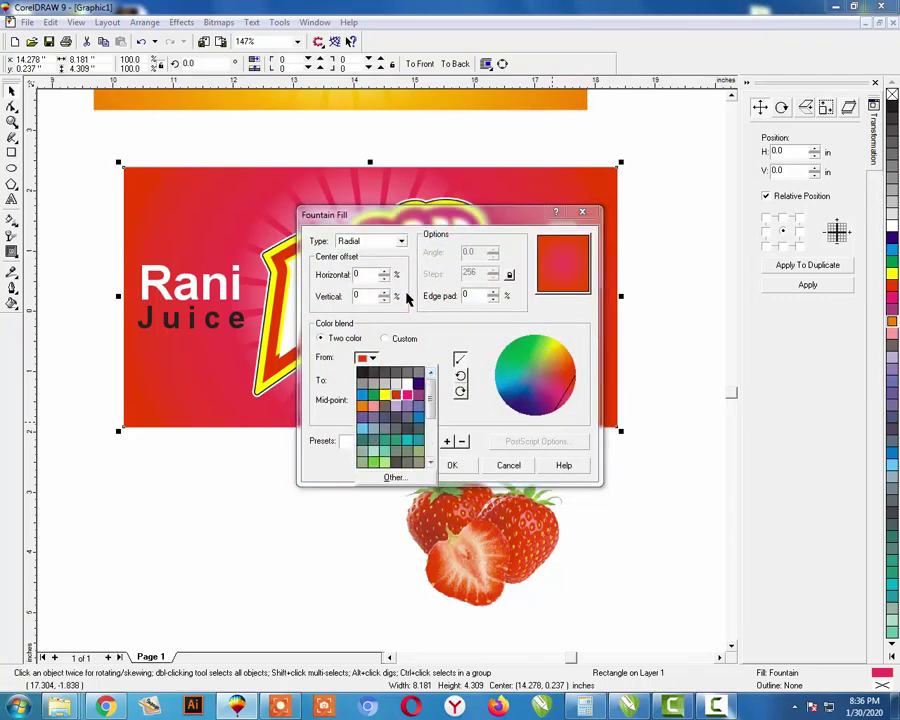
key(Return)
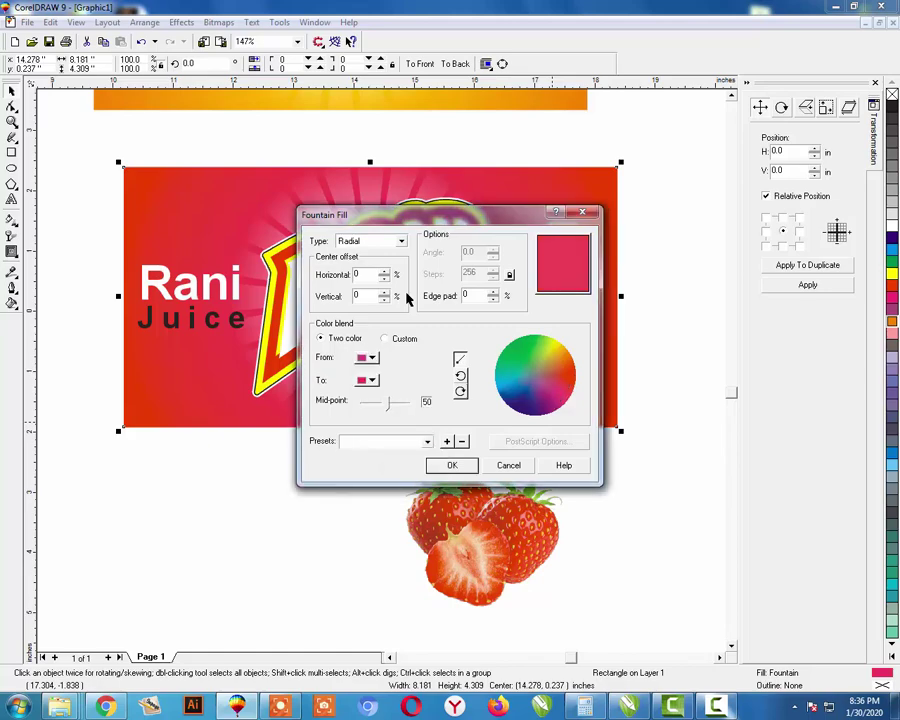
Set the ending colour of the background's radial fountain fill to orange and apply the fill.
key(Tab)
key(space)
key(Return)
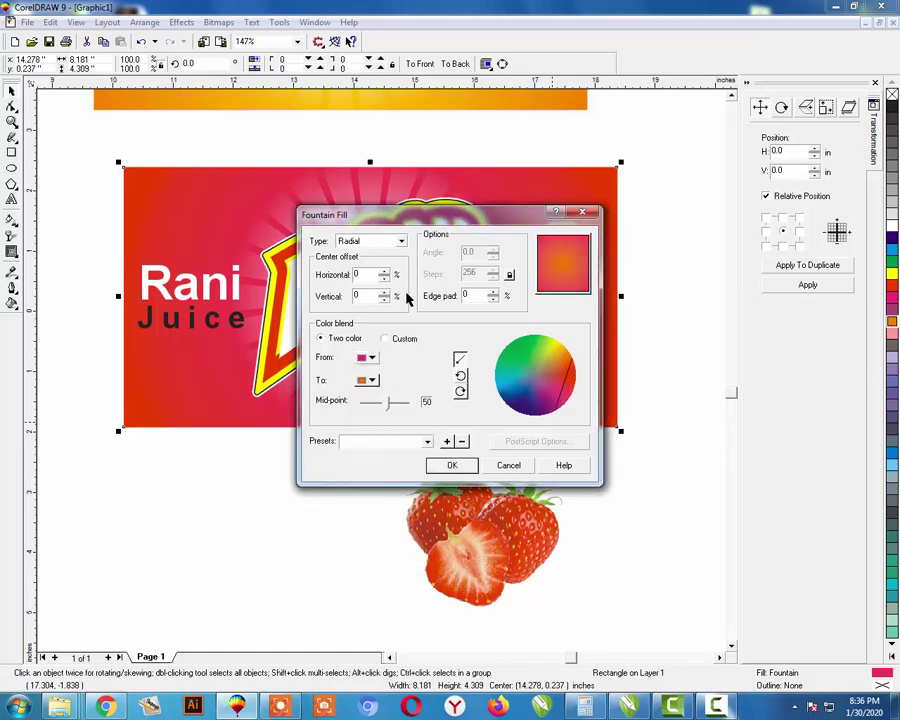
key(Return)
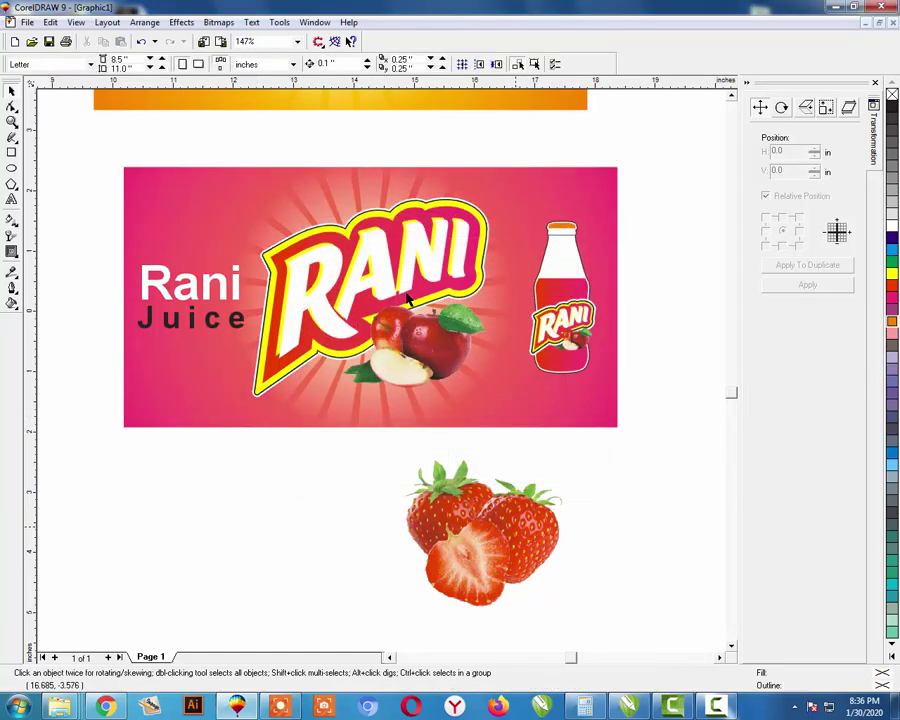
Move the strawberry picture slightly closer to the banner and delete the apple picture from the main logo.
drag(515, 531, 507, 513)
click(524, 432)
click(436, 355)
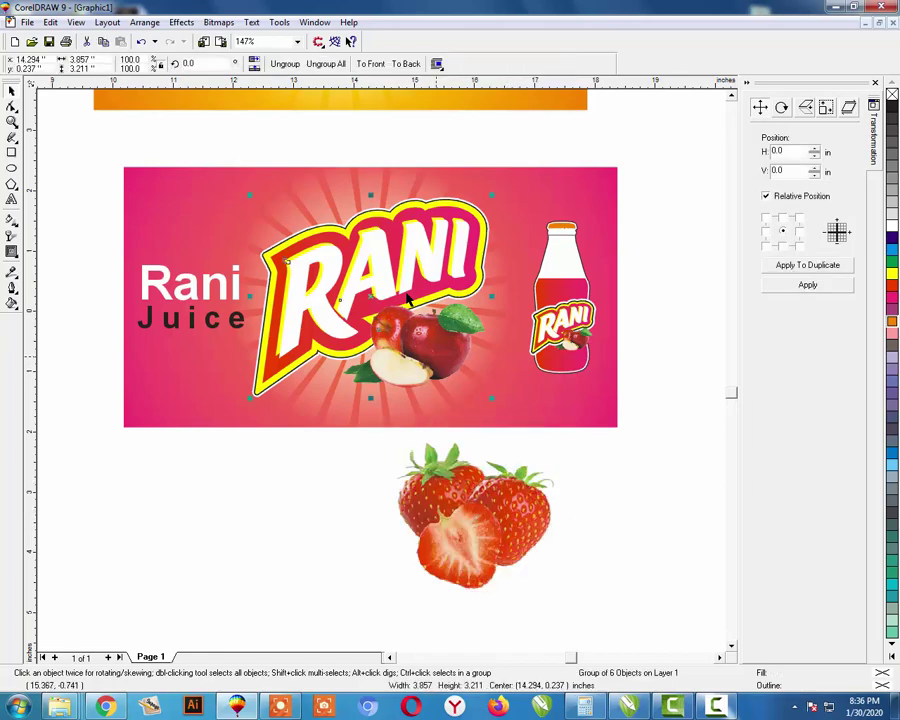
key(Escape)
ctrl+click(408, 298)
key(Delete)
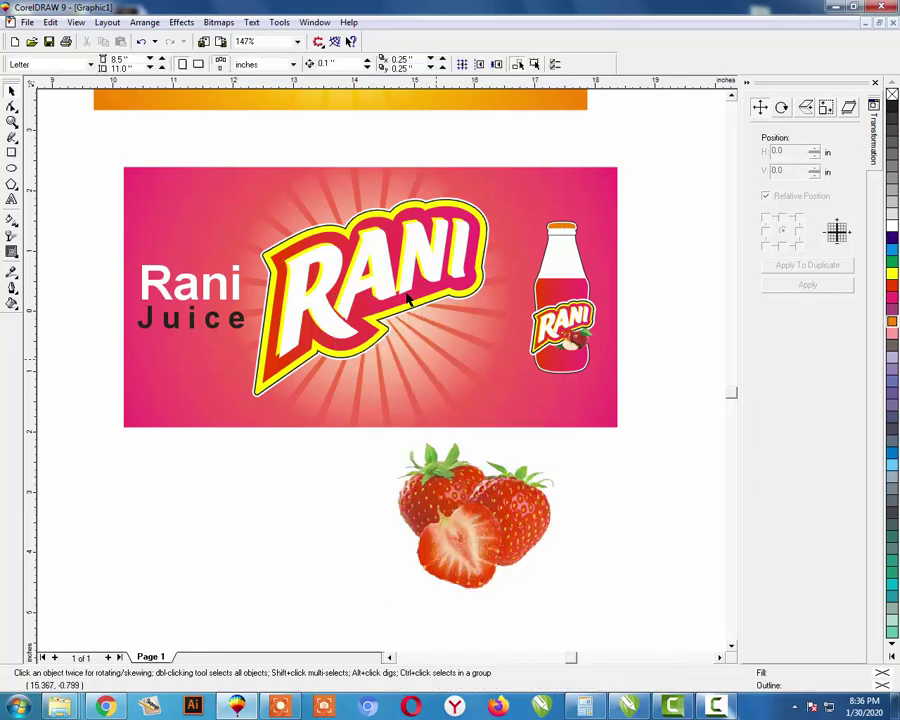
Place the strawberry picture in front at the logo's lower edge and reduce it proportionally to about 1.84 inches wide.
drag(494, 505, 450, 351)
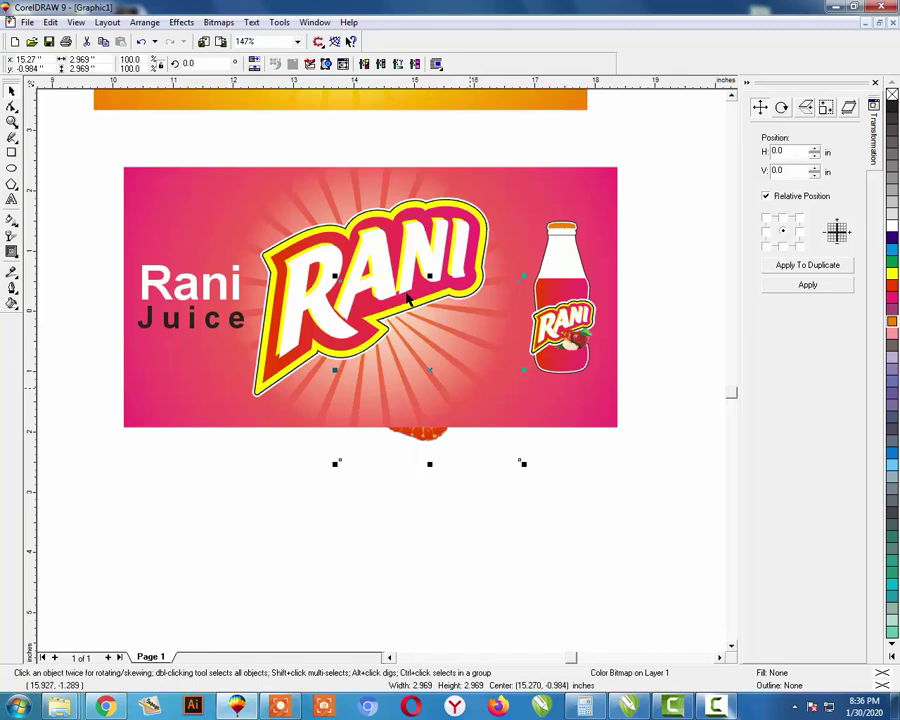
key(shift+Page_Up)
drag(524, 276, 489, 315)
key(ctrl+z)
drag(436, 361, 428, 354)
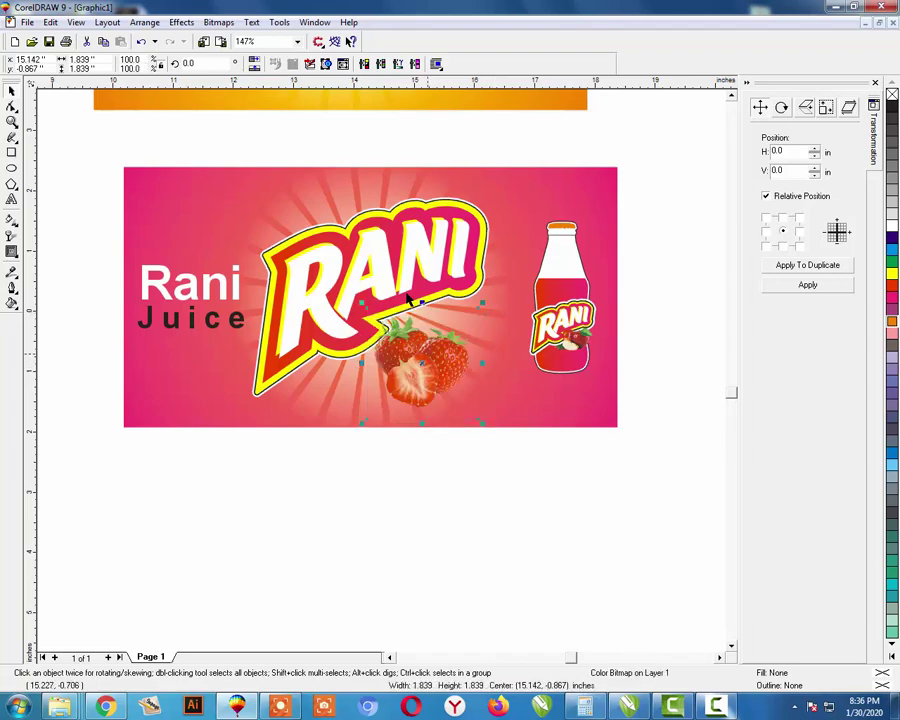
key(Escape)
Fill the main logo's inner backing shape with a linear fountain fill from magenta to orange.
click(408, 298)
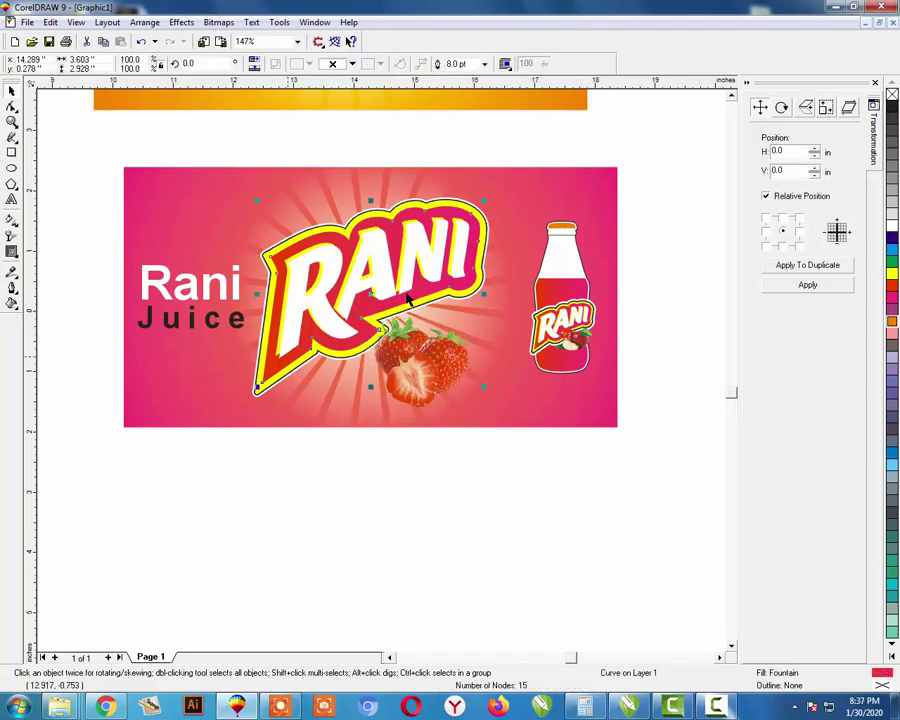
key(F11)
key(alt+f)
key(Right)
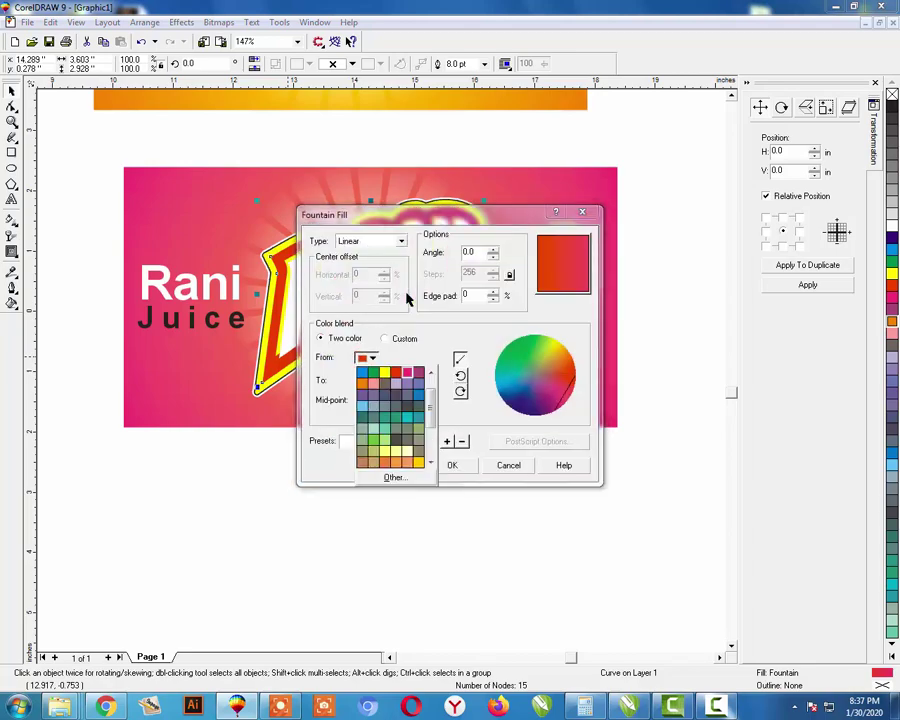
key(Return)
key(alt+o)
key(Right)
key(Right)
key(Return)
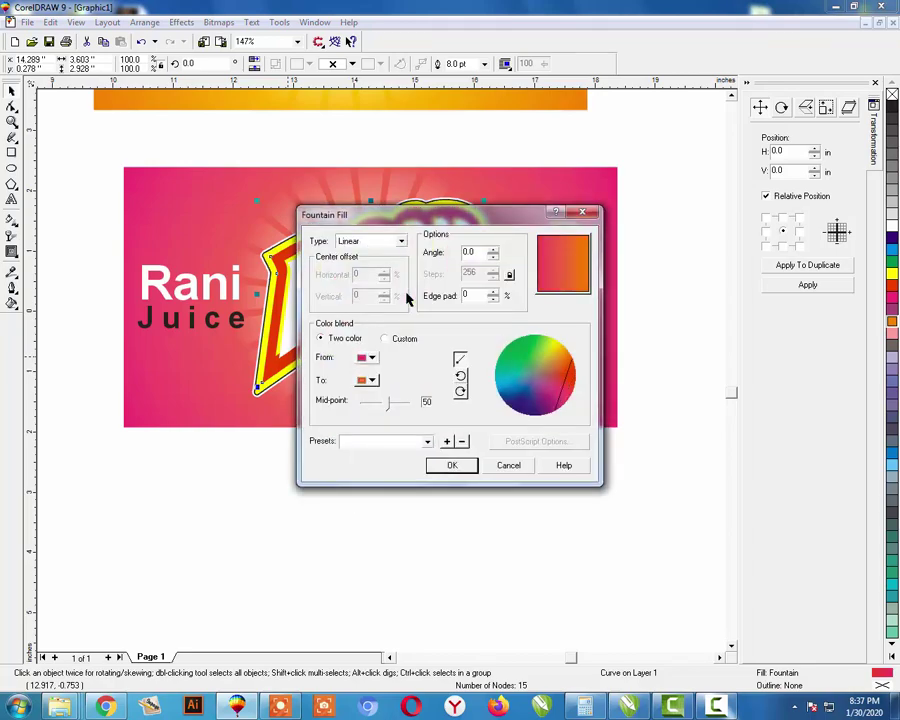
key(Return)
key(Escape)
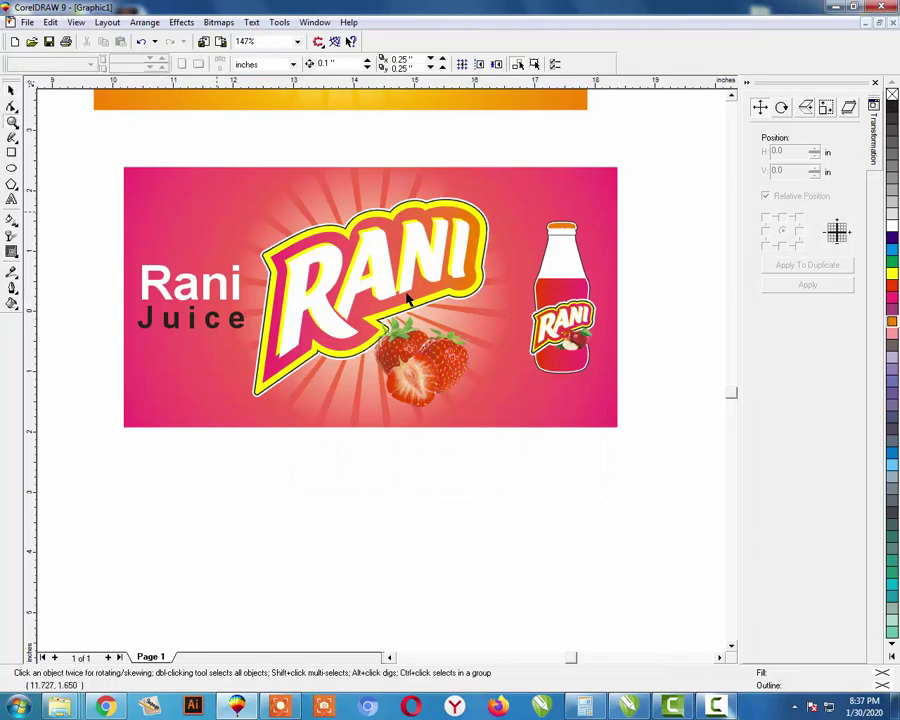
Change the fill of the main logo's yellow border shape to orange.
scroll(407, 298, up, 3)
click(407, 298)
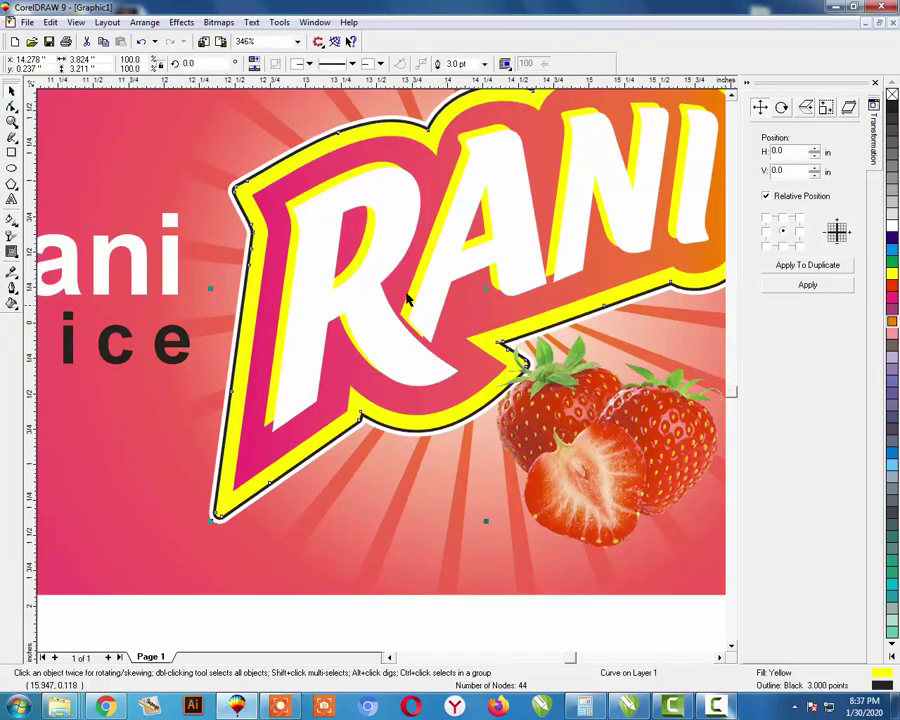
click(891, 321)
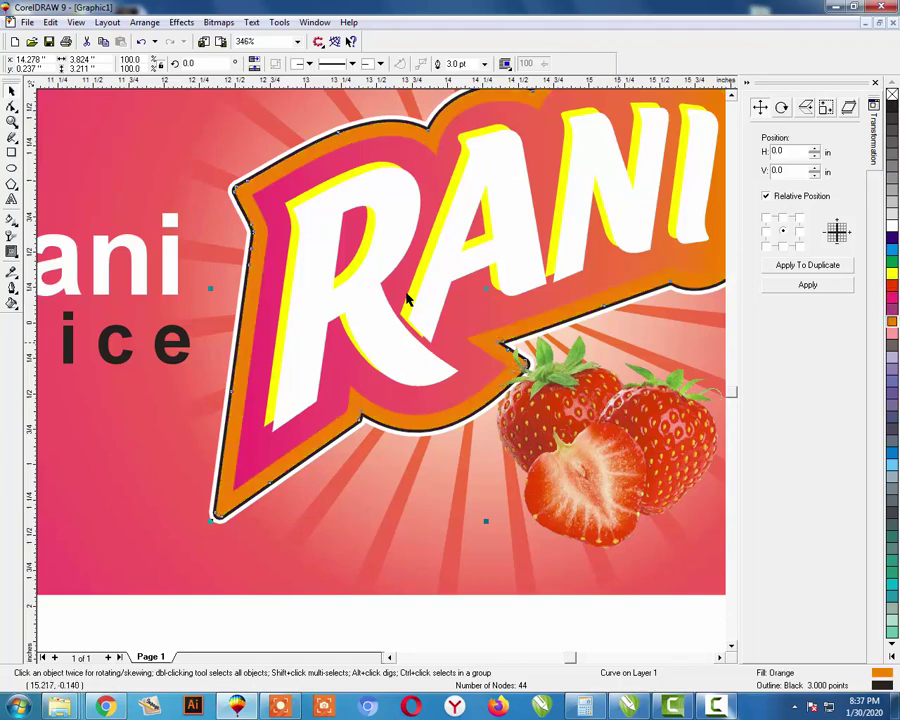
key(Escape)
key(F3)
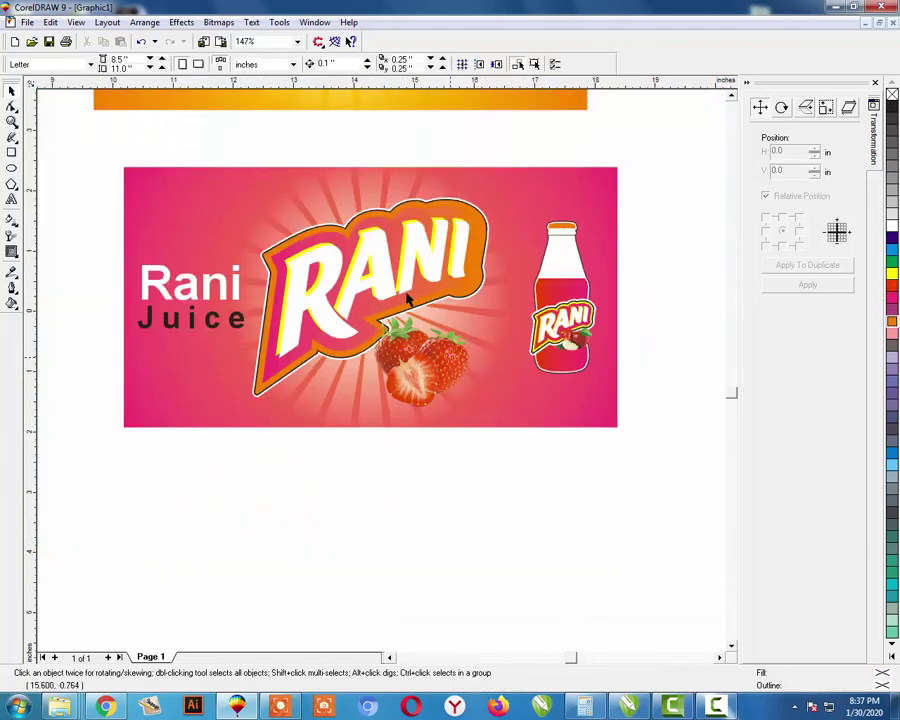
Delete the small apple logo group from the bottle in the strawberry banner.
click(448, 356)
click(624, 328)
click(578, 318)
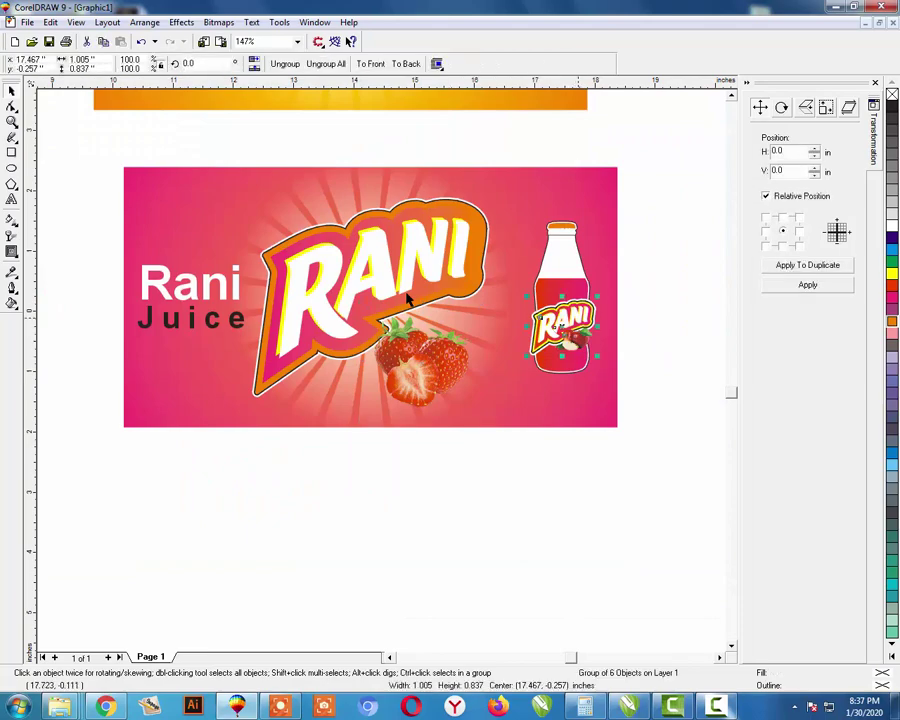
key(Delete)
Change the strawberry bottle's juice to a linear fountain fill from magenta to orange.
key(F3)
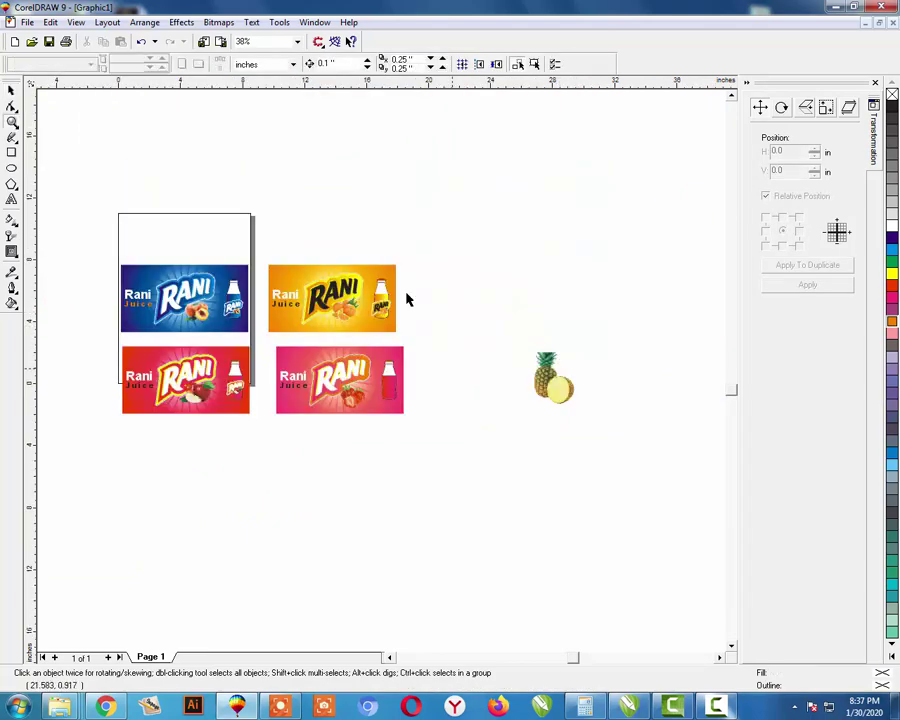
mouse_move(458, 299)
mouse_down()
mouse_move(379, 382)
mouse_move(227, 450)
mouse_up()
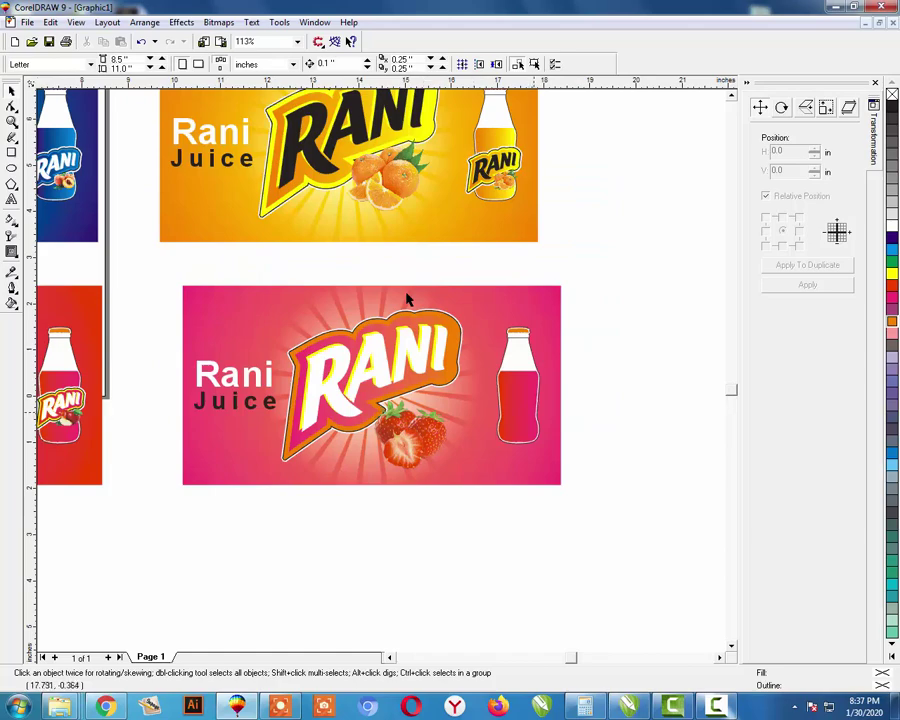
key(Tab)
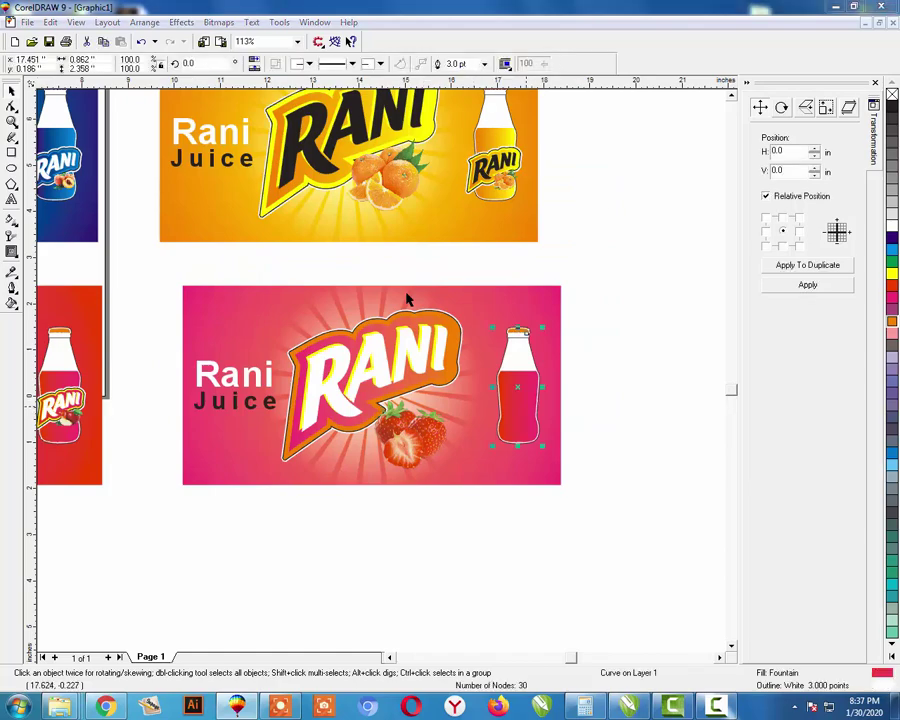
key(F11)
key(alt+f)
key(Down)
key(Right)
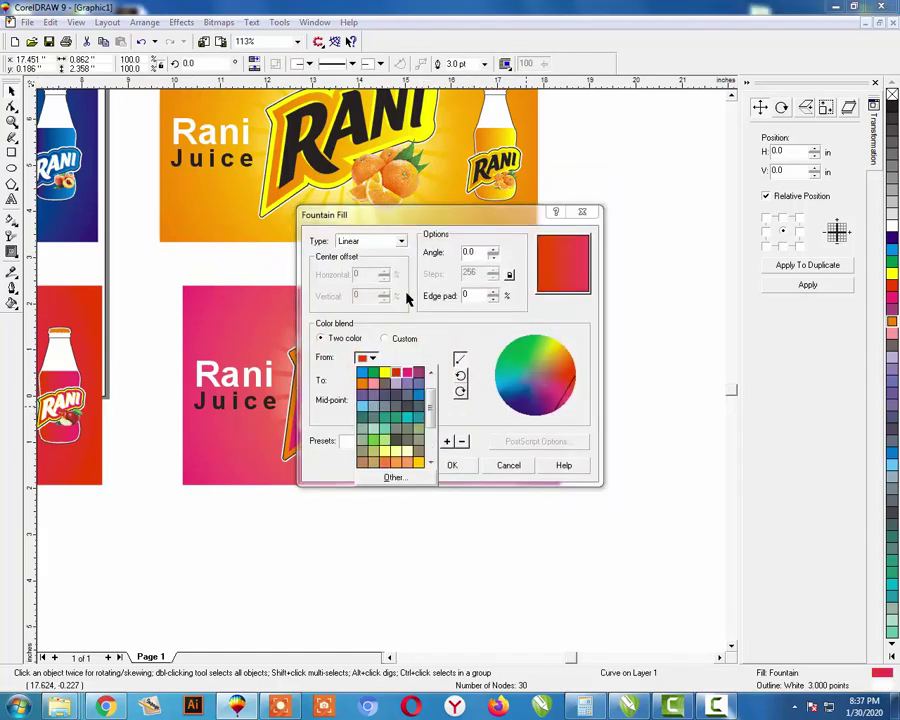
key(Return)
key(Tab)
key(Down)
key(Return)
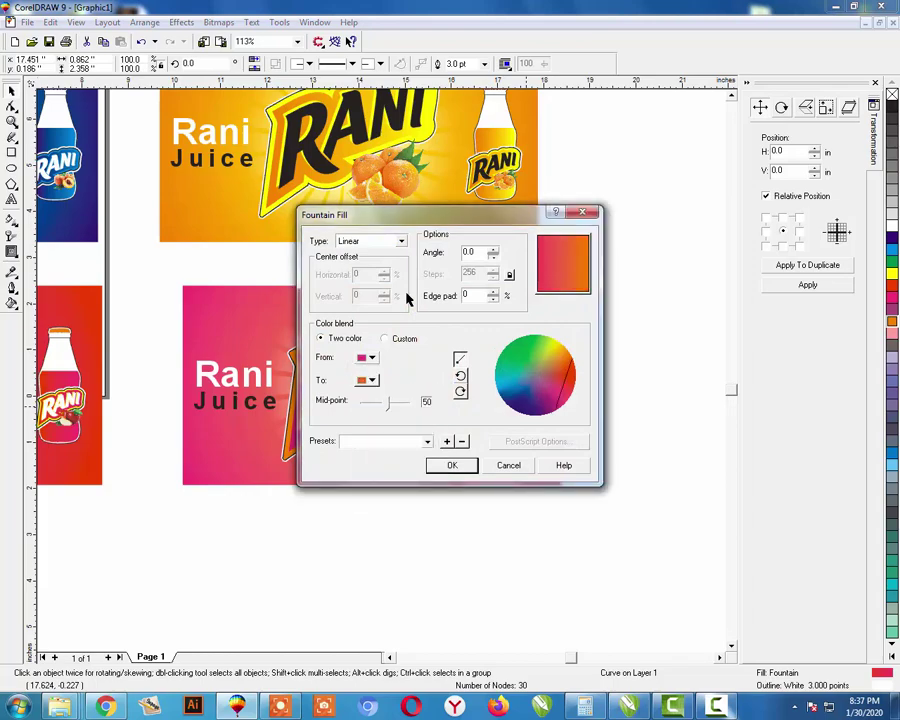
key(Return)
key(Escape)
Change the fill of the strawberry bottle's orange cap to light blue.
drag(395, 462, 359, 466)
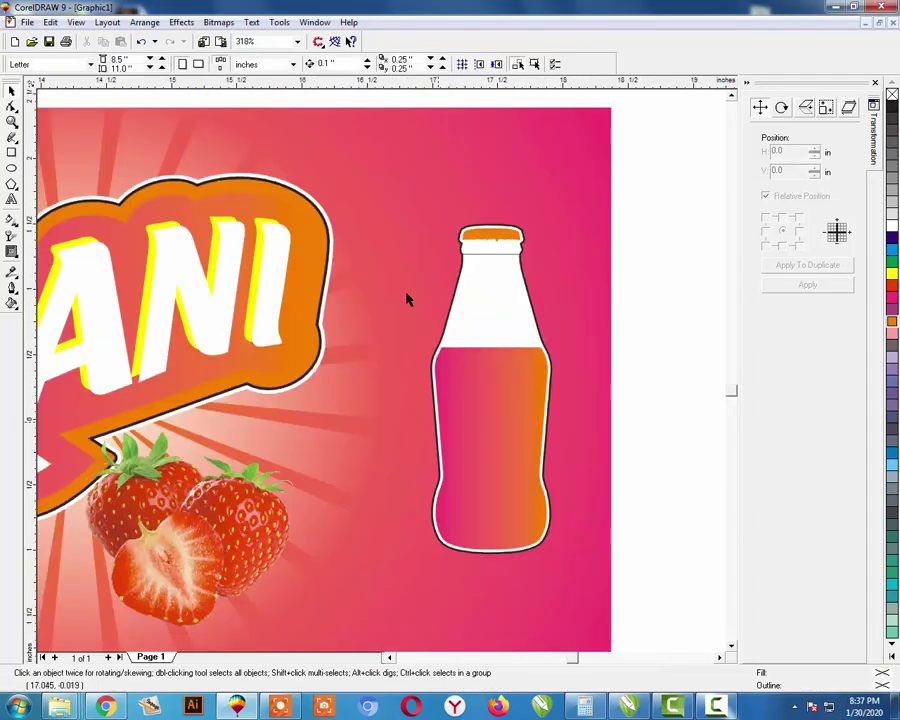
key(Tab)
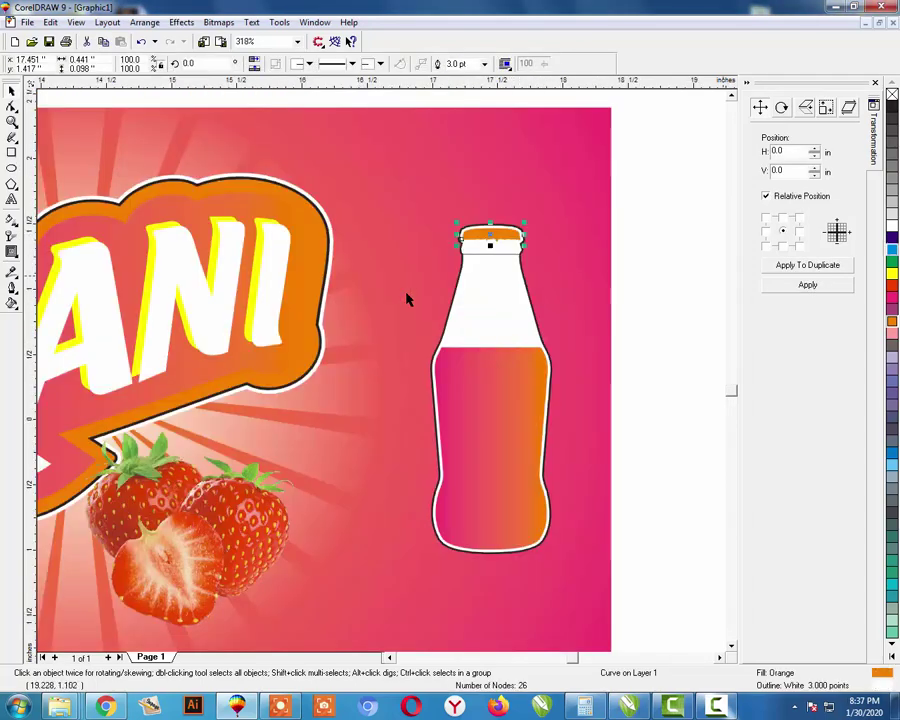
key(Escape)
Fill the main logo's inner backing shape with solid magenta.
key(F3)
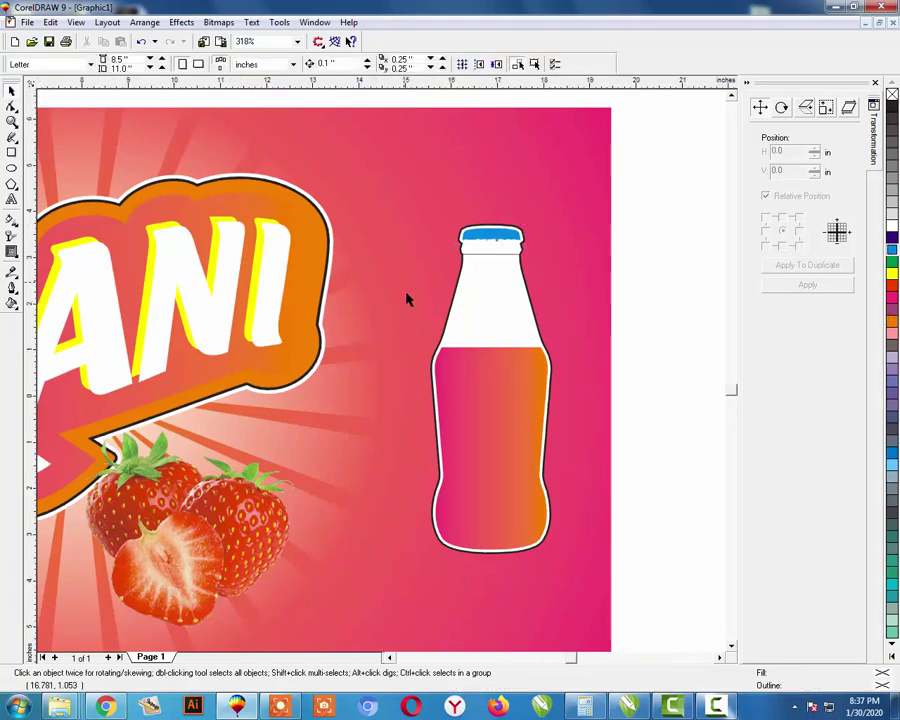
key(F2)
drag(623, 267, 218, 532)
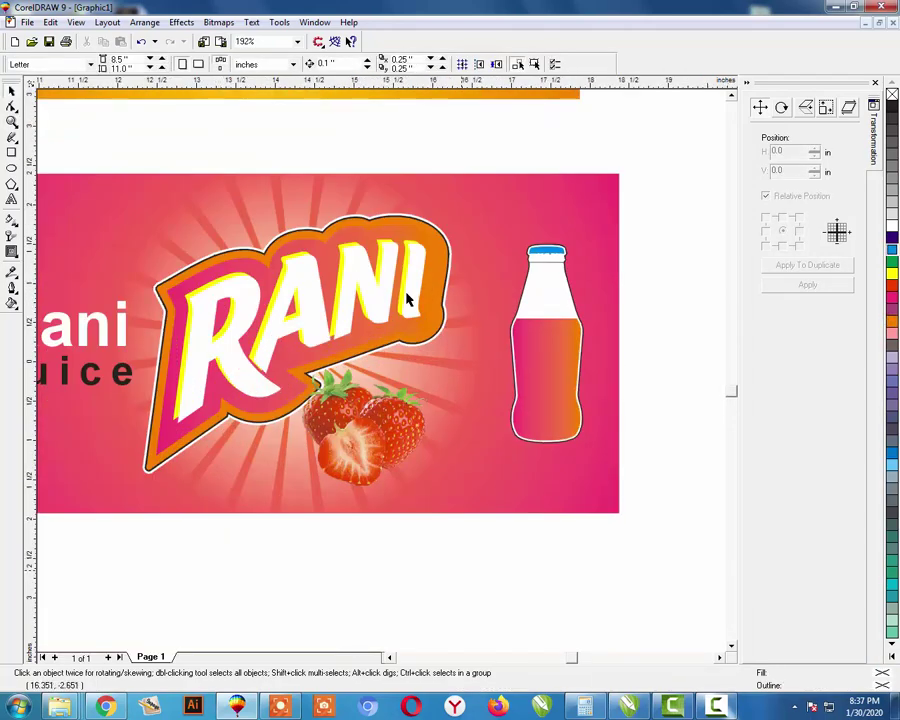
key(Tab)
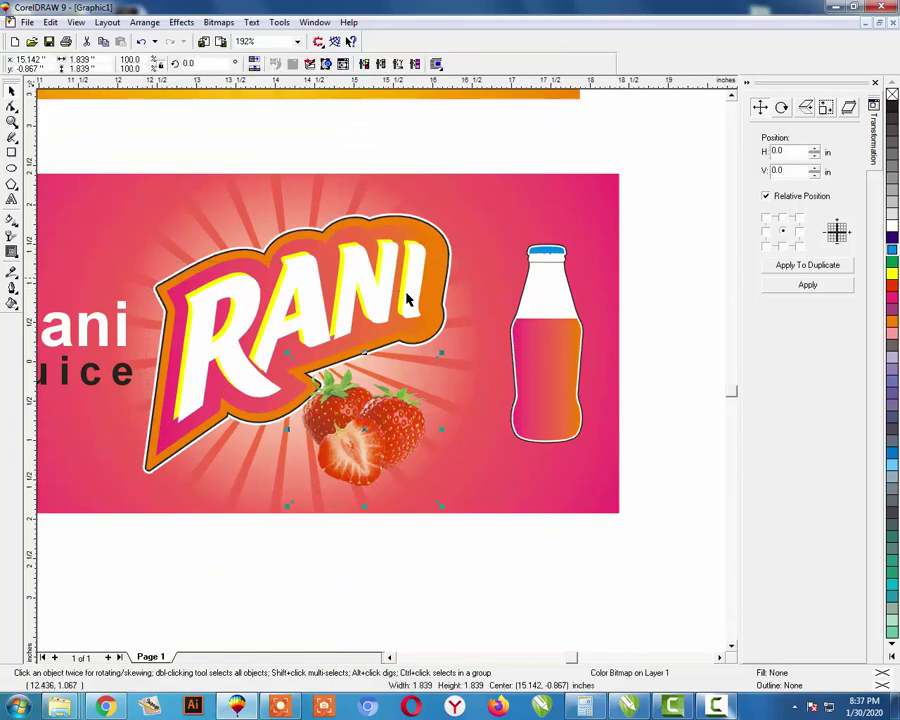
key(Escape)
click(406, 298)
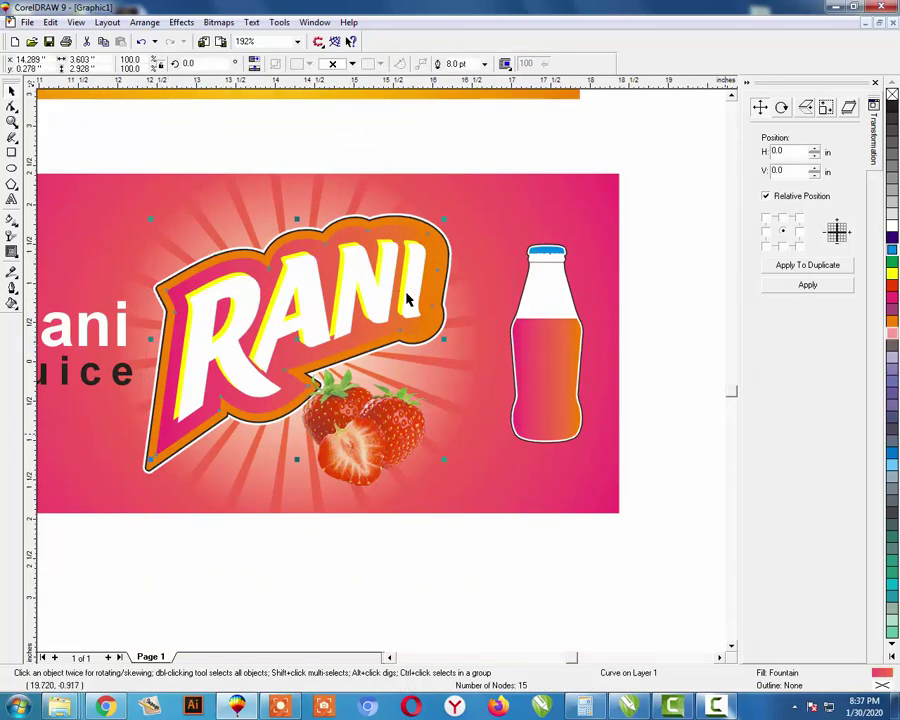
key(ctrl+z)
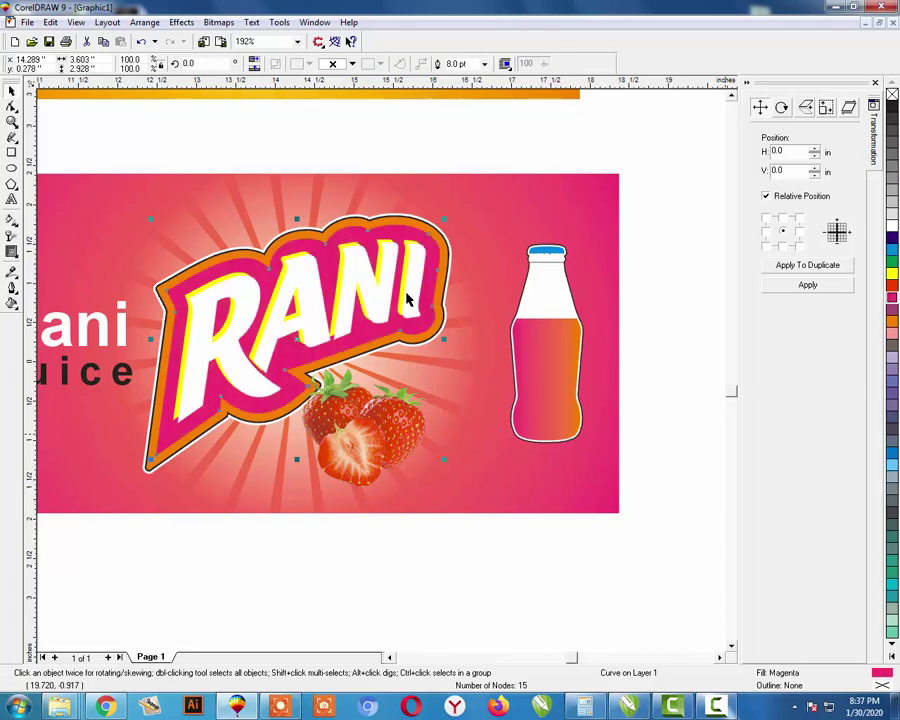
key(Escape)
Group the main logo with its strawberry picture and place a duplicate of the group over the bottle.
mouse_move(112, 150)
mouse_down()
mouse_move(406, 480)
mouse_move(473, 517)
mouse_up()
key(ctrl+g)
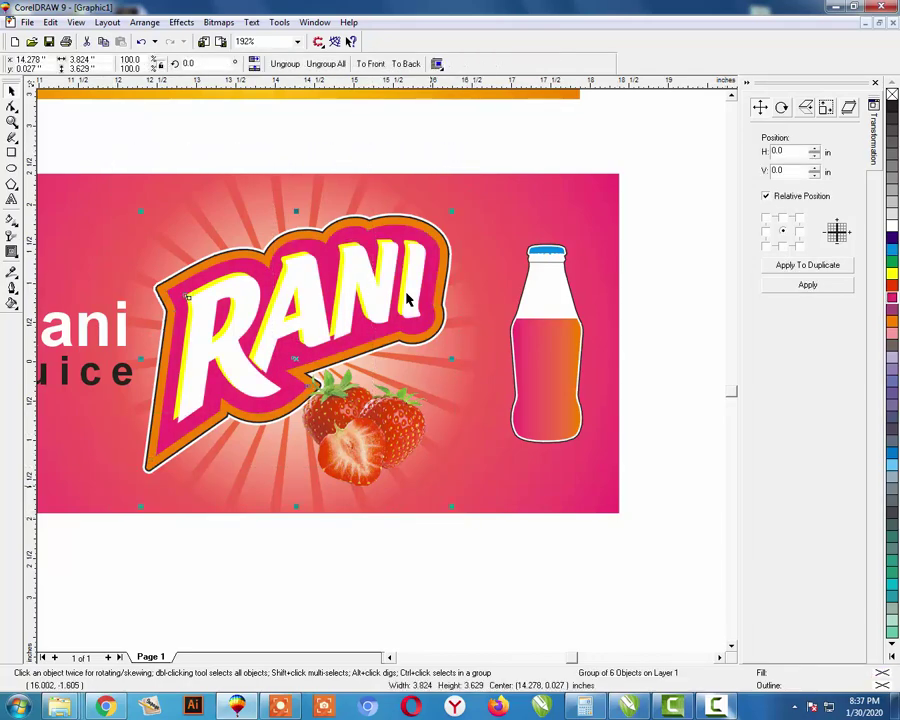
mouse_move(361, 321)
mouse_down()
mouse_move(519, 378)
mouse_move(575, 377)
mouse_up()
right_click(575, 377)
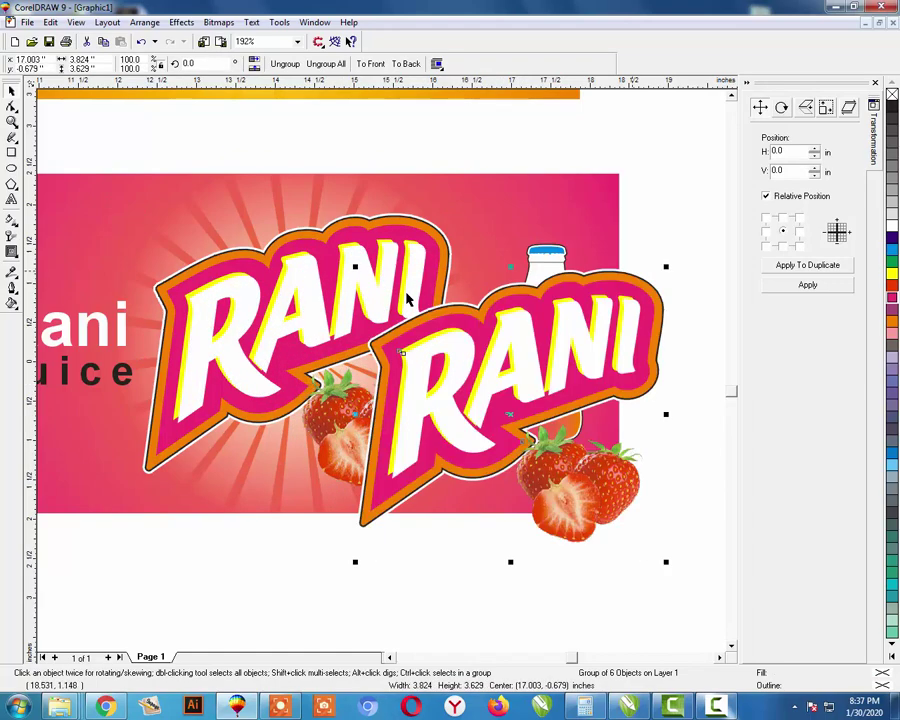
Shrink the duplicated strawberry logo proportionally until it is slightly wider than the bottle, and position it on the bottle's body.
drag(667, 268, 586, 280)
drag(590, 338, 556, 346)
mouse_move(520, 385)
mouse_down()
mouse_move(553, 365)
mouse_move(550, 357)
mouse_up()
click(622, 346)
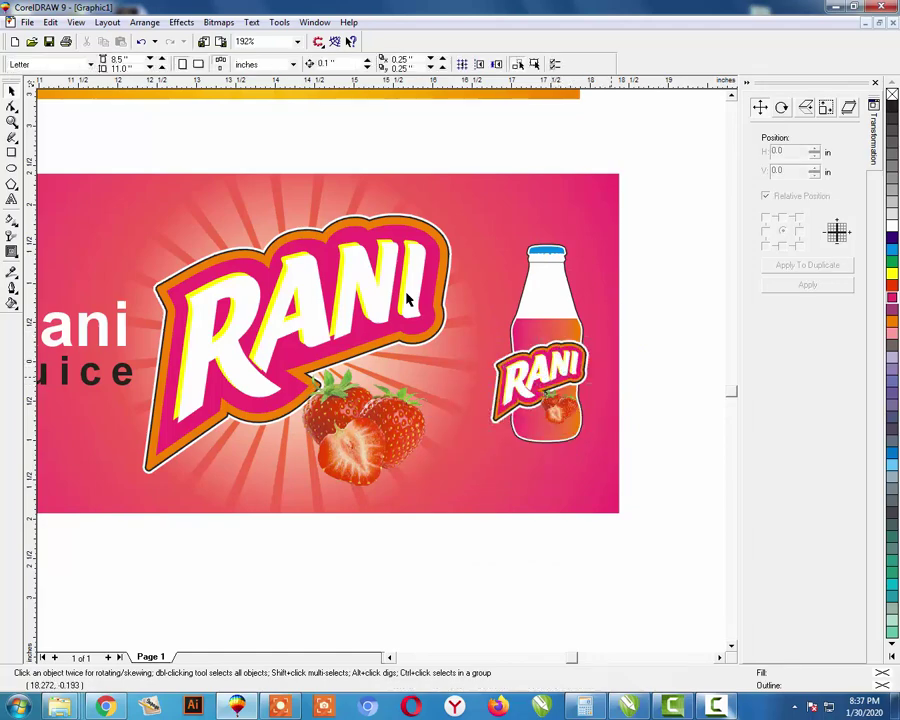
Nudge the small strawberry logo group slightly to refine its position on the bottle's body.
mouse_move(660, 319)
mouse_down()
mouse_move(453, 500)
mouse_move(428, 495)
mouse_up()
drag(367, 308, 374, 318)
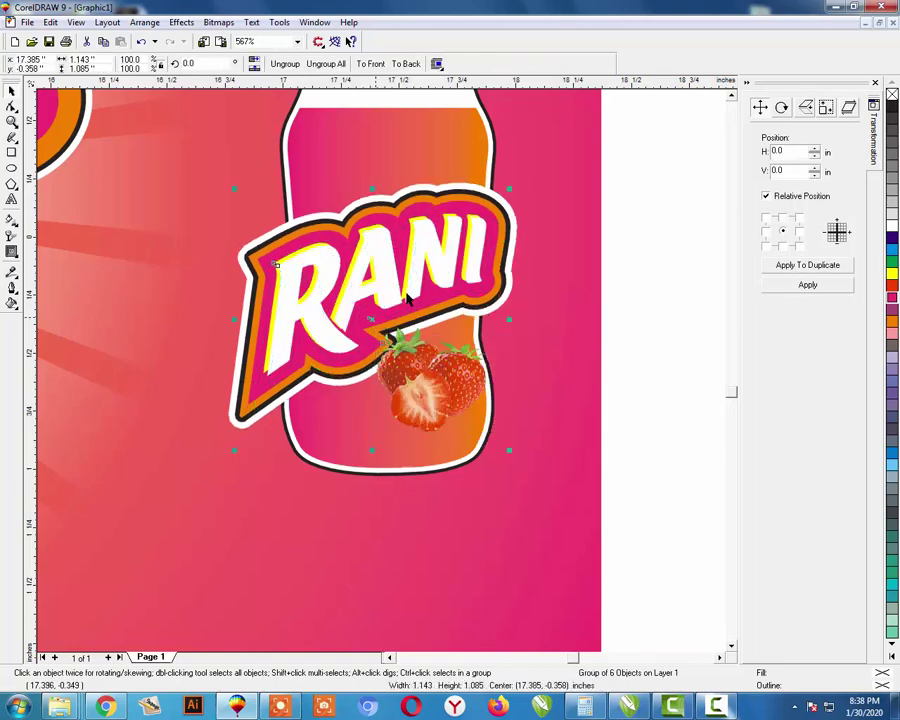
key(Escape)
key(F3)
key(F3)
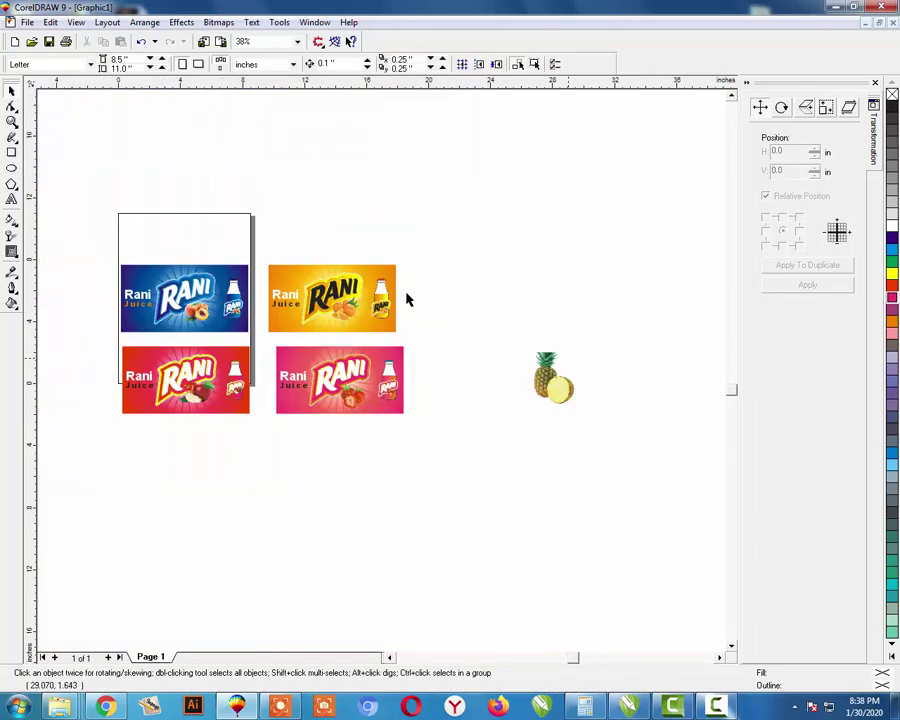
Place a duplicate of the strawberry banner below the existing banners and move the pineapple picture beside the copy.
drag(429, 337, 244, 436)
mouse_move(336, 379)
mouse_down()
mouse_move(321, 414)
mouse_move(235, 465)
mouse_up()
mouse_move(562, 381)
mouse_down()
mouse_move(353, 500)
mouse_move(321, 488)
mouse_up()
key(F2)
mouse_move(125, 415)
mouse_down()
mouse_move(206, 481)
mouse_move(410, 537)
mouse_up()
drag(489, 398, 541, 403)
click(489, 402)
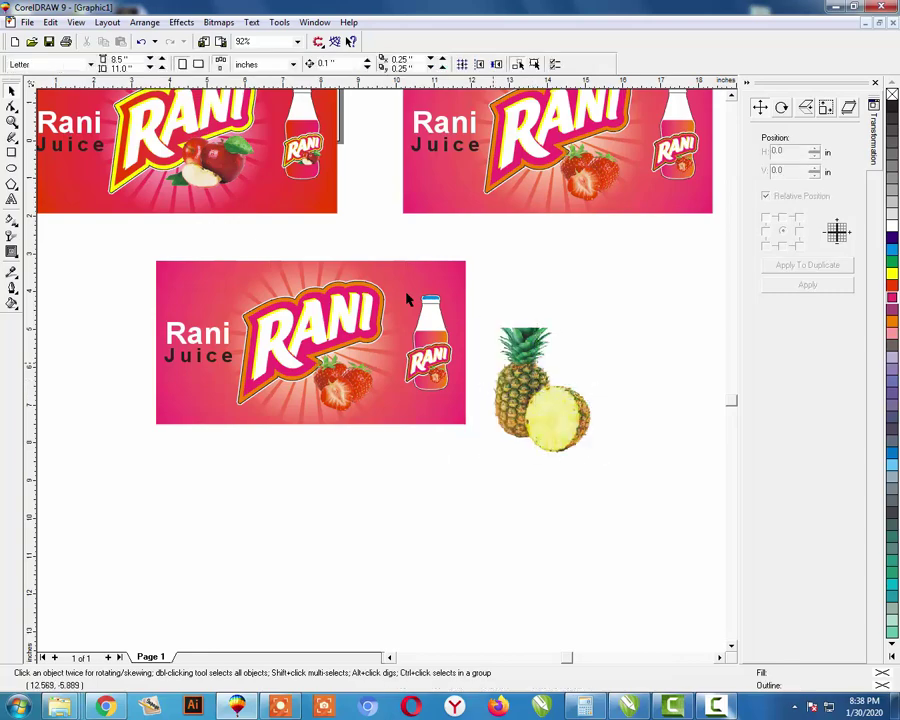
Change the copied banner's background to a two-colour radial fountain fill from green to yellow.
click(453, 275)
click(407, 299)
key(F11)
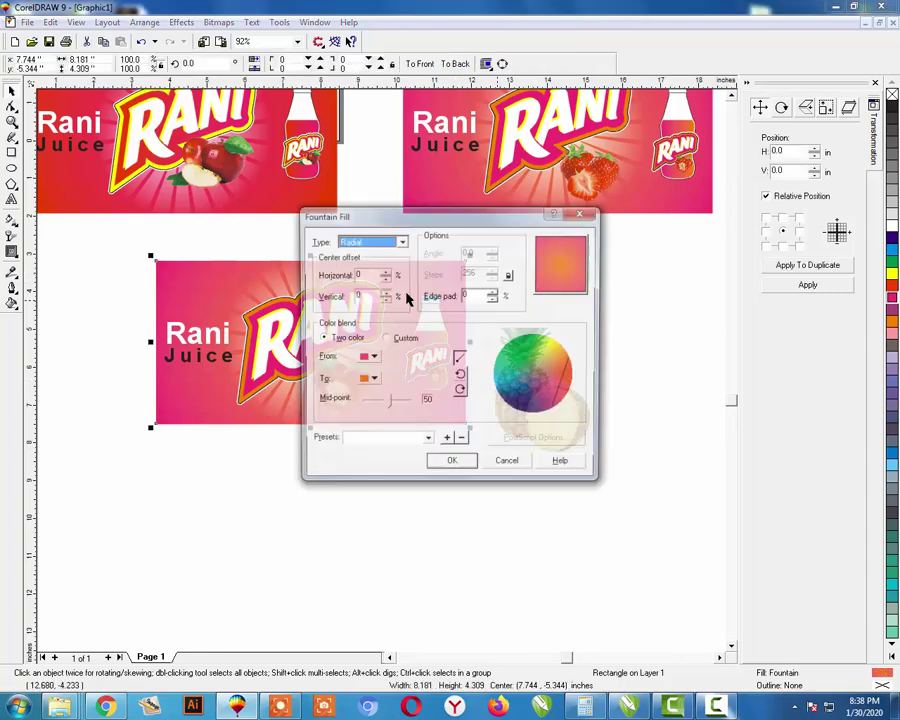
click(367, 357)
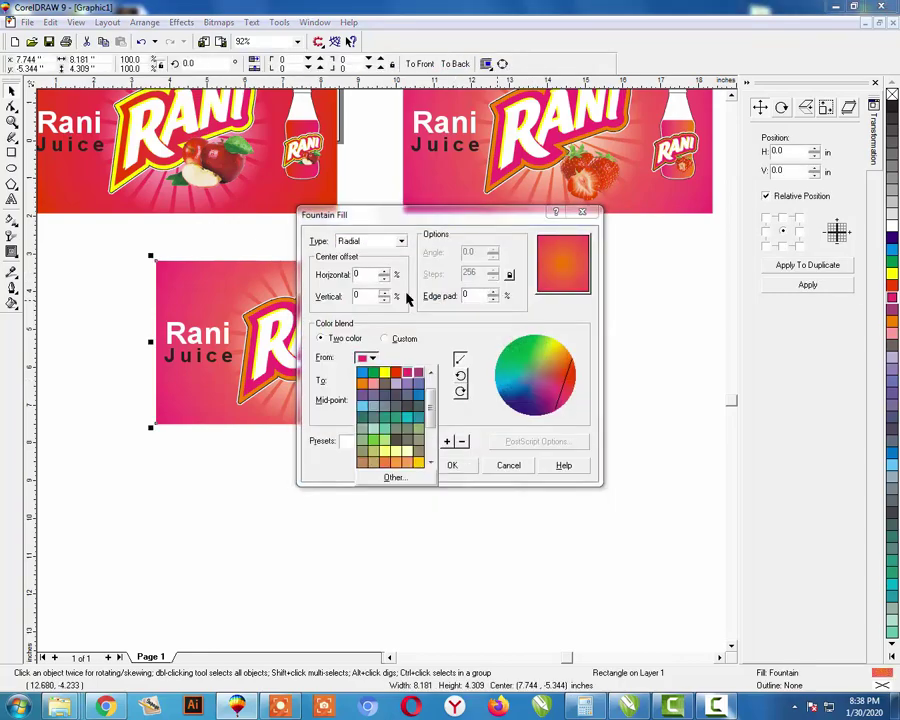
click(430, 373)
click(430, 373)
click(374, 394)
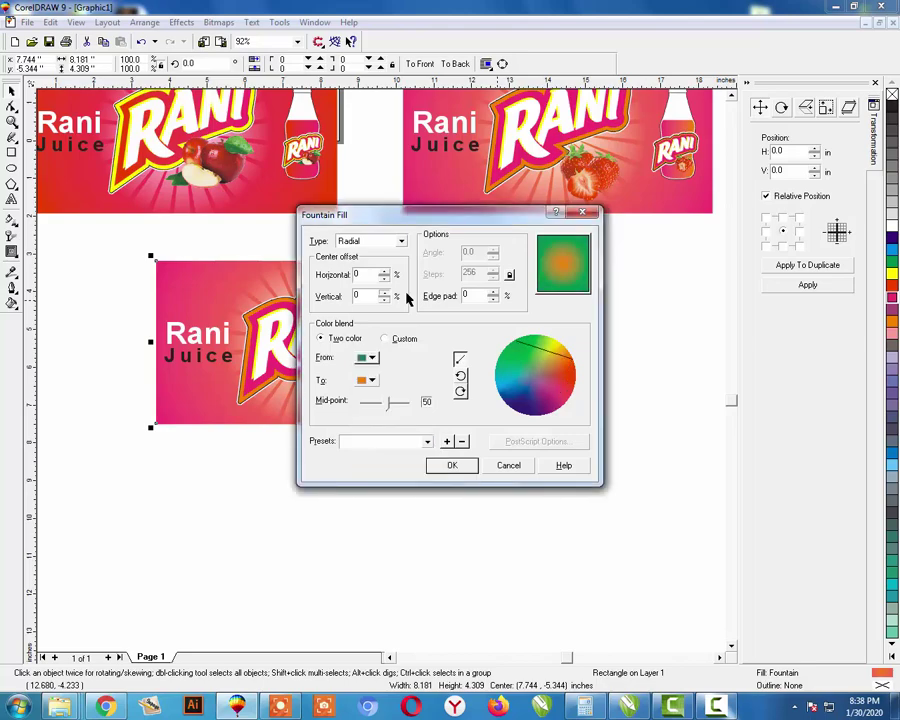
key(alt+t)
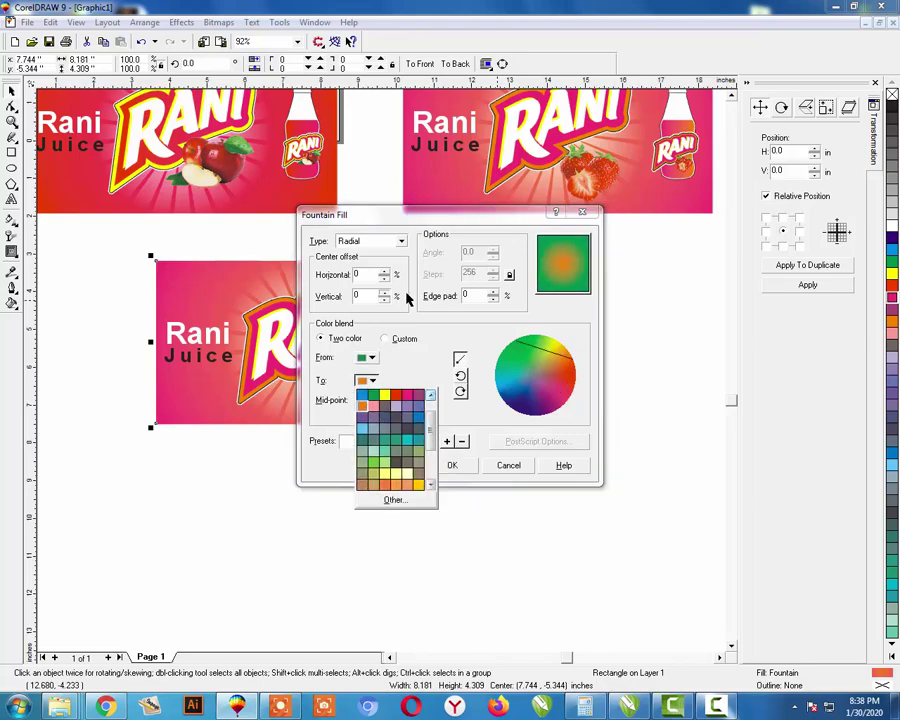
click(385, 406)
click(452, 465)
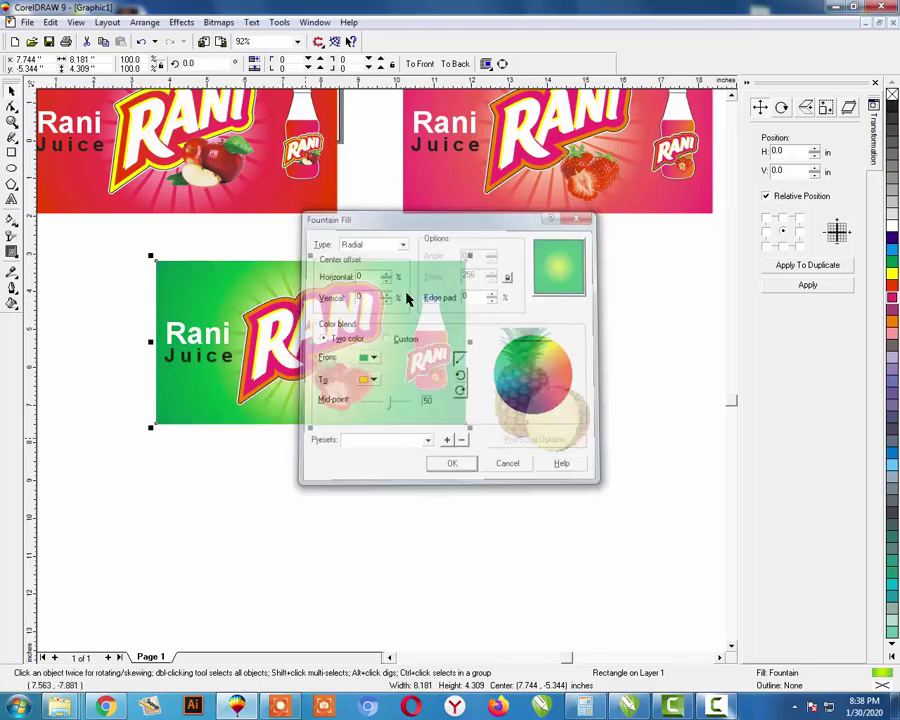
key(Escape)
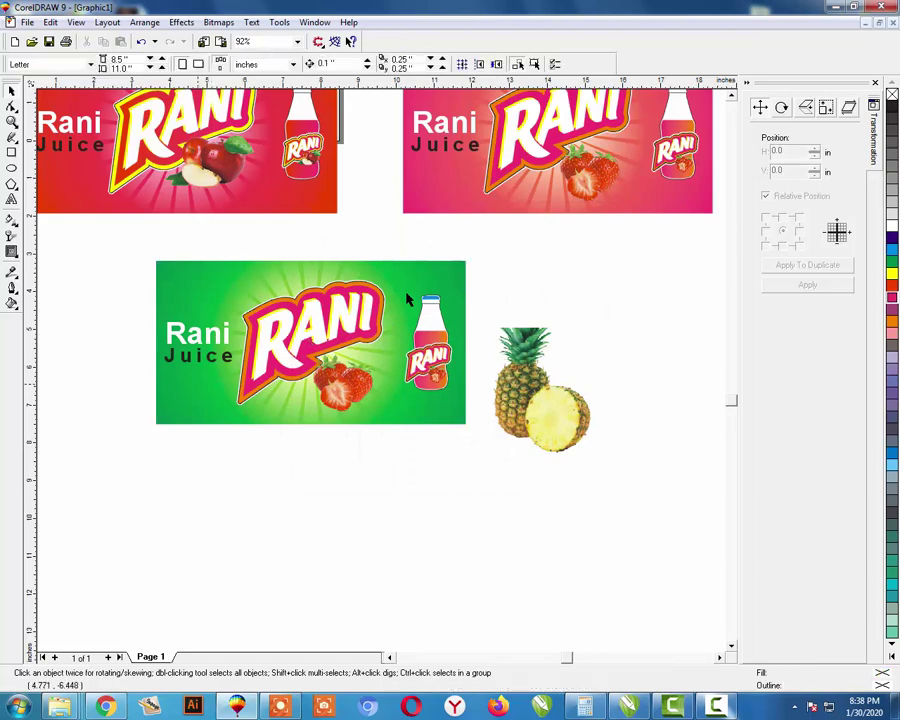
Move the pineapple picture over the green banner, bring it to the front and shrink it proportionally to about 1.76 × 2.2 in.
mouse_move(543, 391)
mouse_down()
mouse_move(502, 415)
mouse_move(373, 407)
mouse_up()
key(shift+Page_Up)
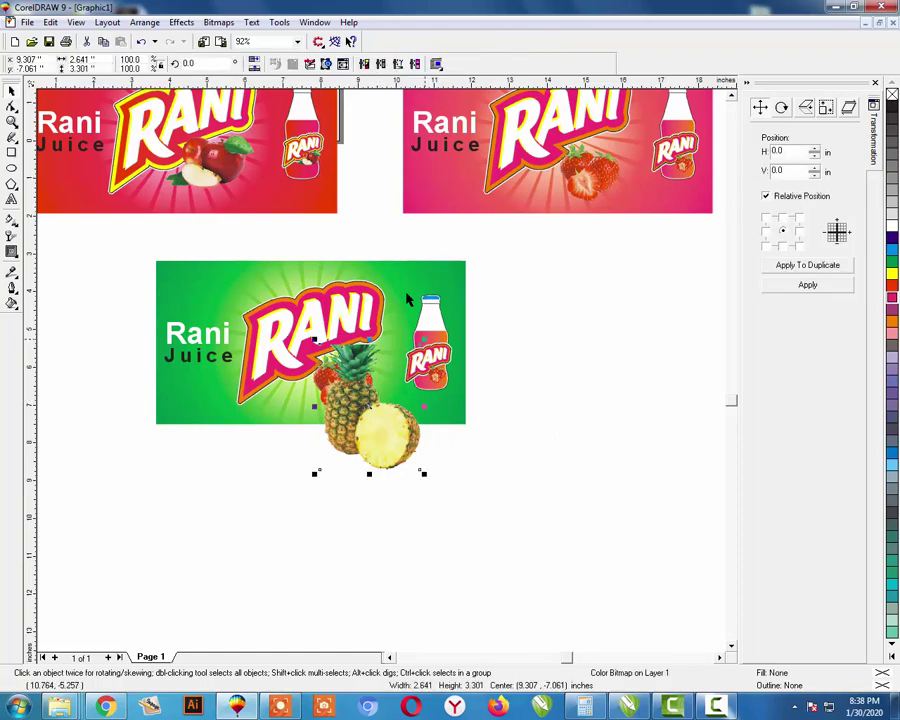
drag(424, 339, 407, 360)
Ungroup the green banner's main logo and delete its strawberry picture.
click(332, 389)
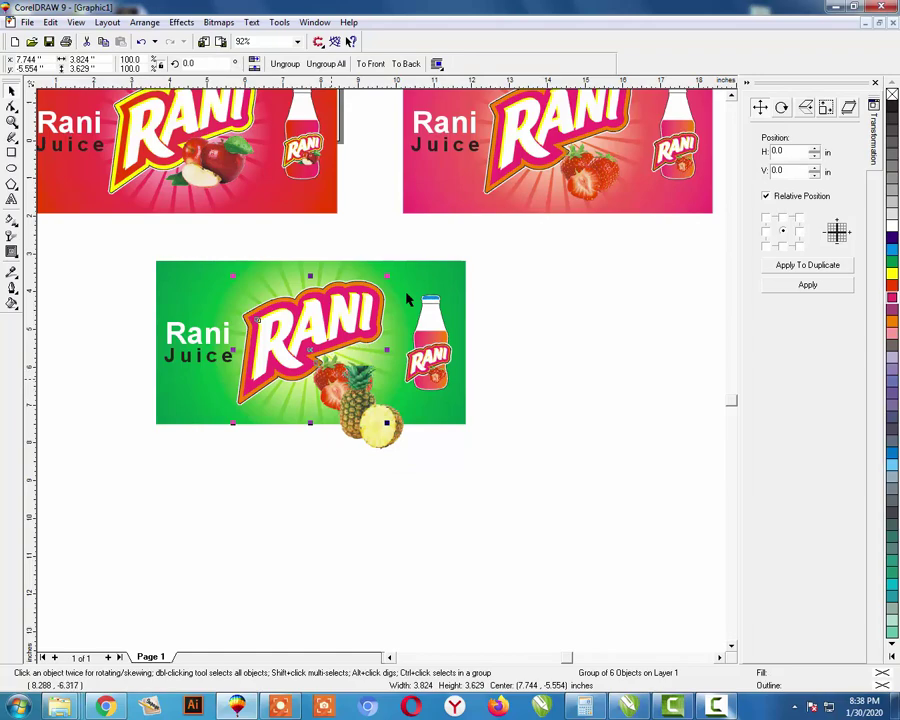
key(ctrl+u)
key(Escape)
key(Tab)
key(Delete)
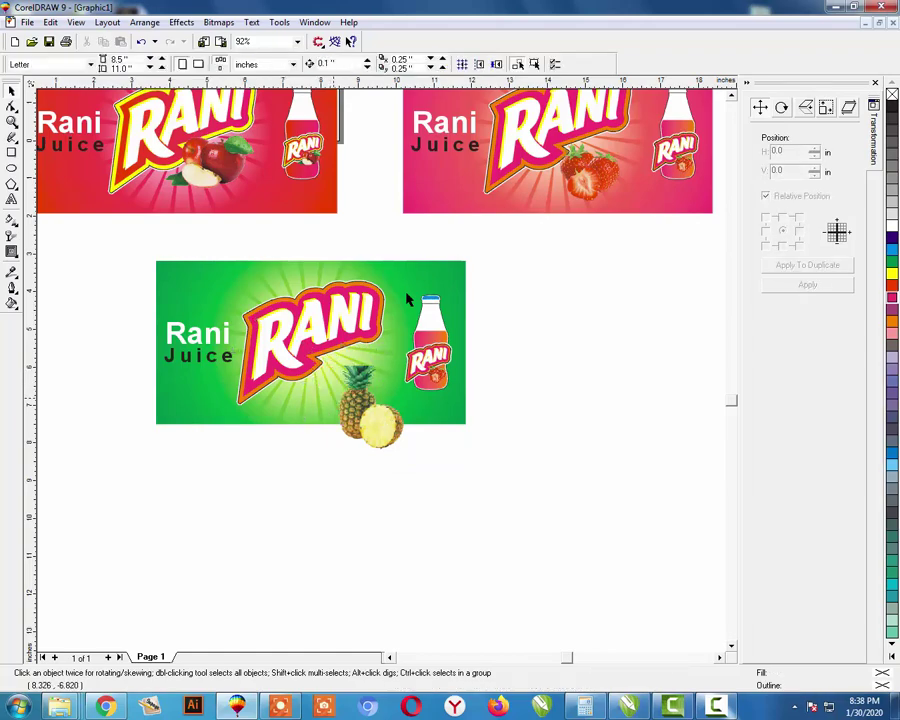
Position the pineapple just beneath the main logo and shrink it proportionally to about 1.29 × 1.62 in.
drag(359, 402, 339, 378)
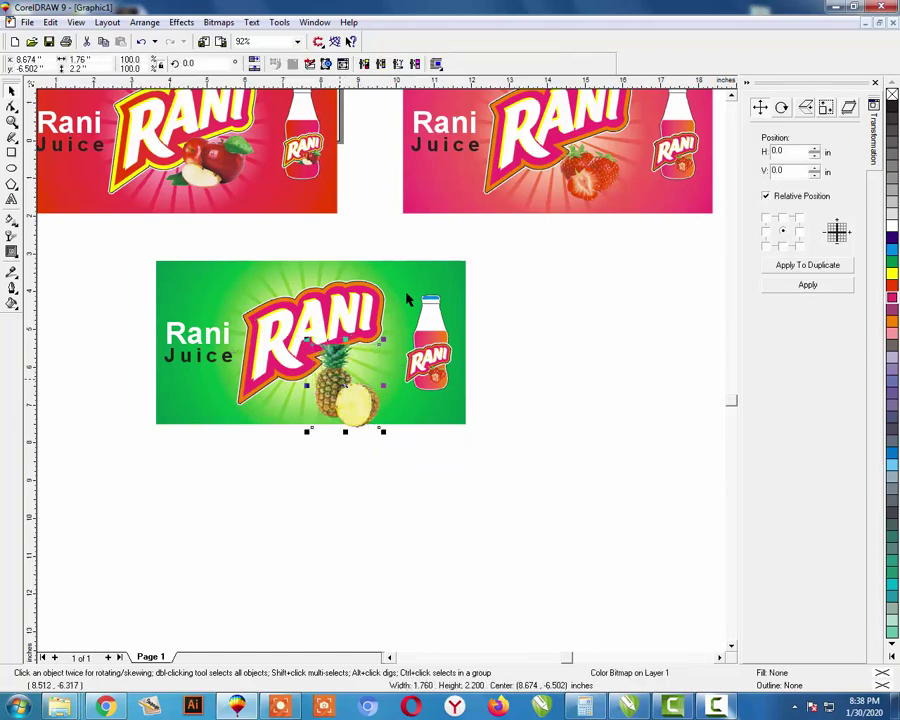
key(F2)
drag(206, 291, 456, 450)
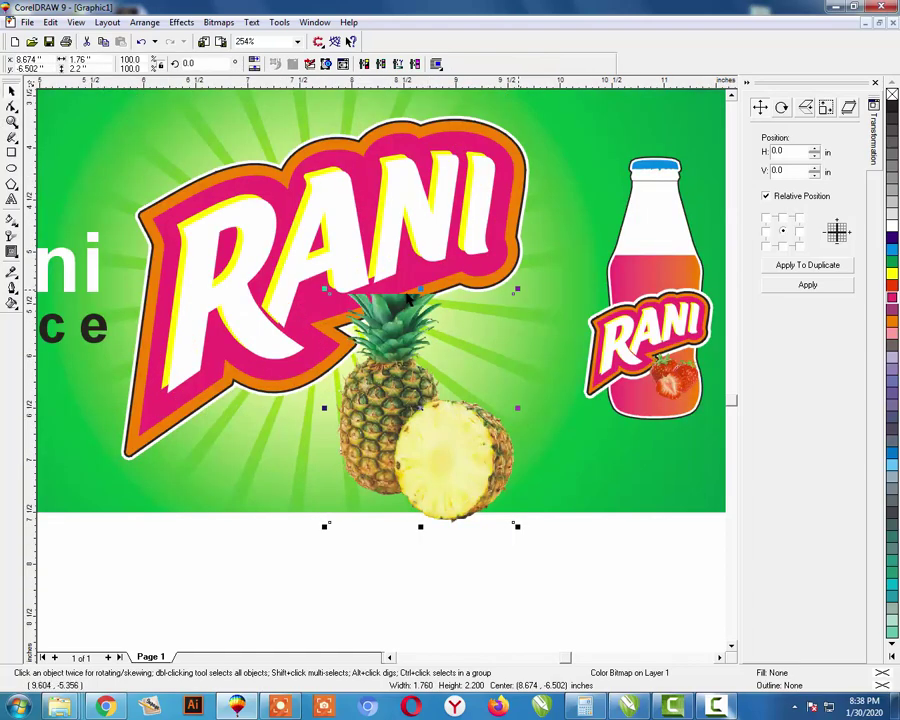
drag(517, 289, 493, 298)
drag(430, 380, 411, 381)
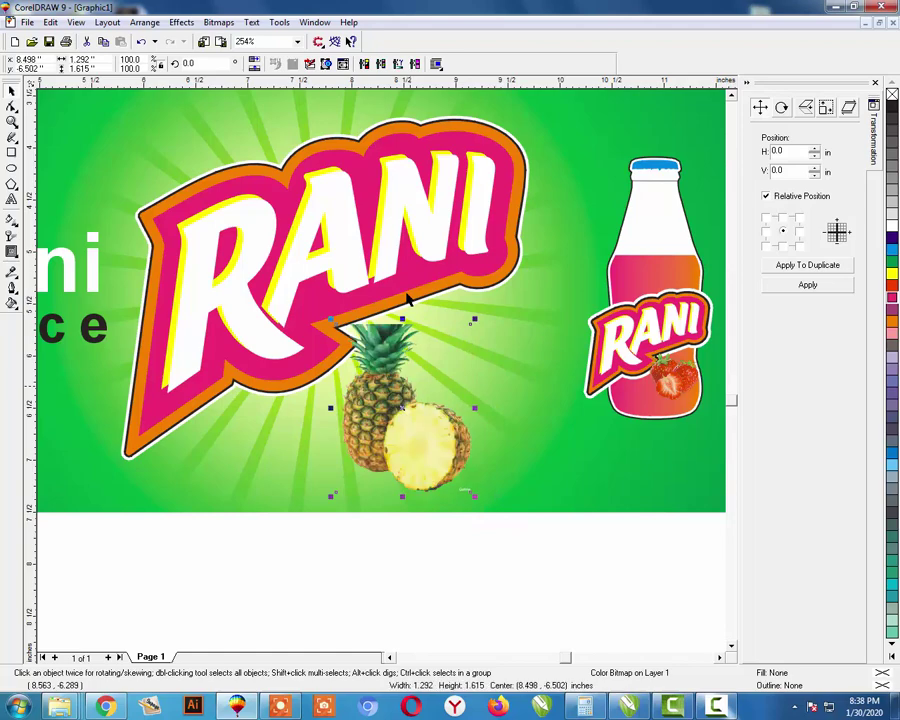
key(F11)
key(Escape)
click(14, 109)
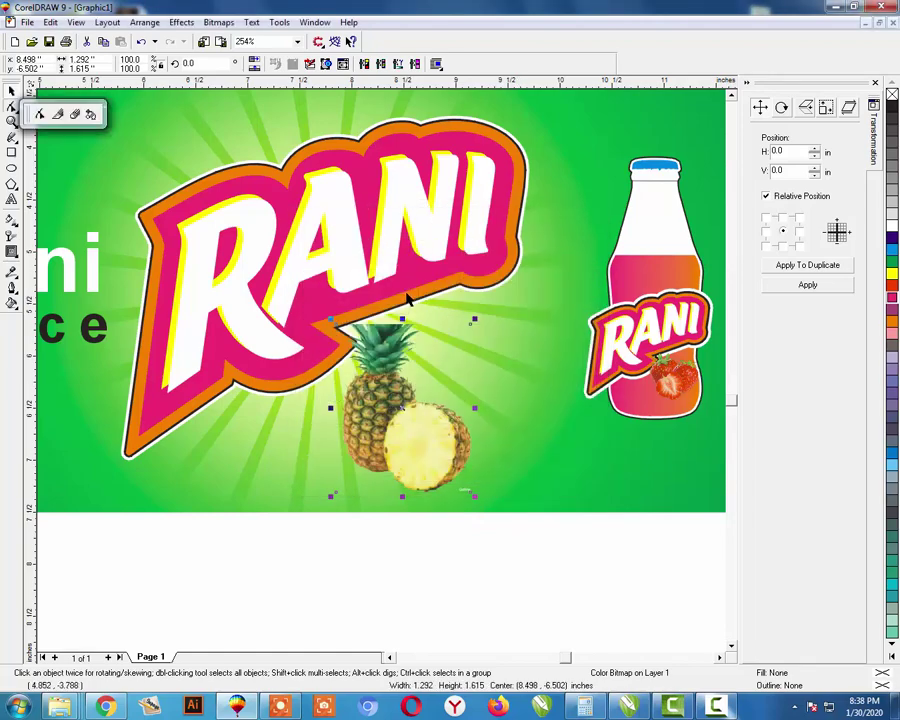
key(F10)
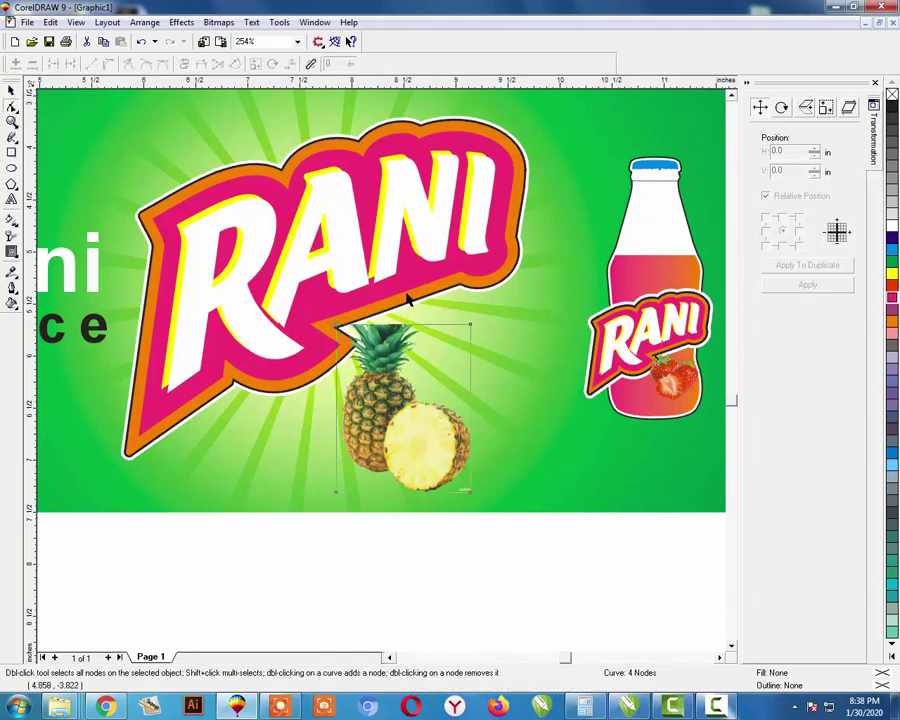
drag(455, 503, 243, 511)
click(294, 494)
key(space)
Rotate the pineapple picture slightly clockwise and shift it closer to the notch under the main logo.
click(408, 435)
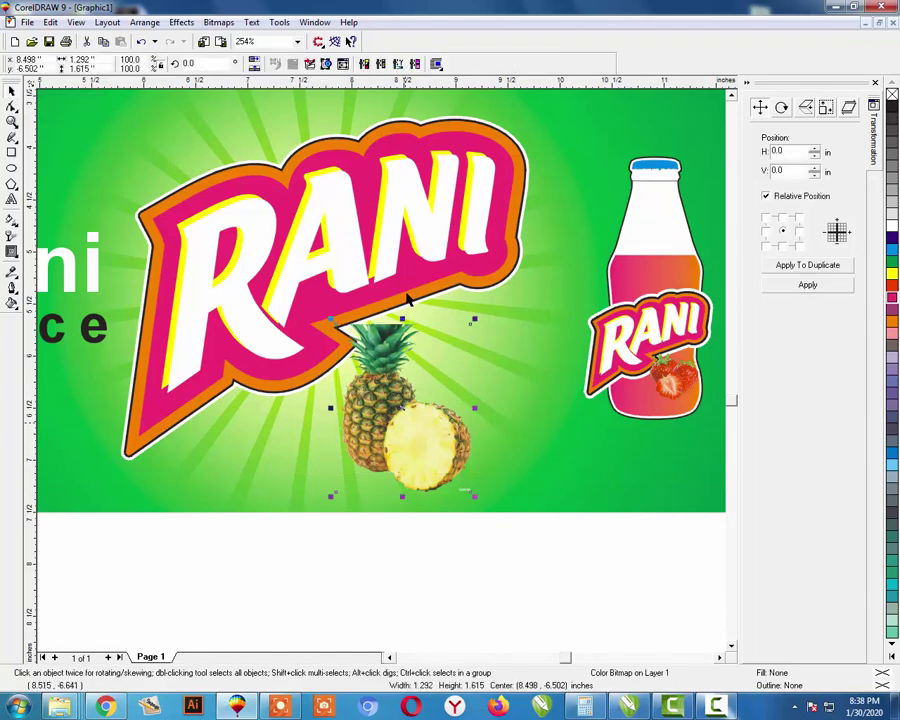
drag(404, 422, 403, 420)
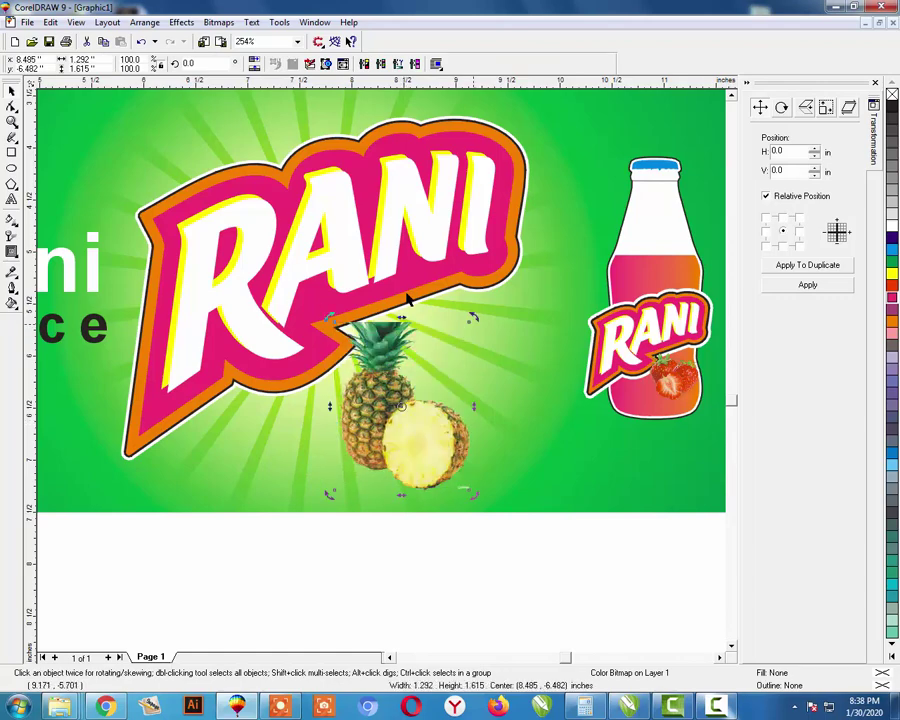
click(407, 295)
drag(469, 322, 481, 333)
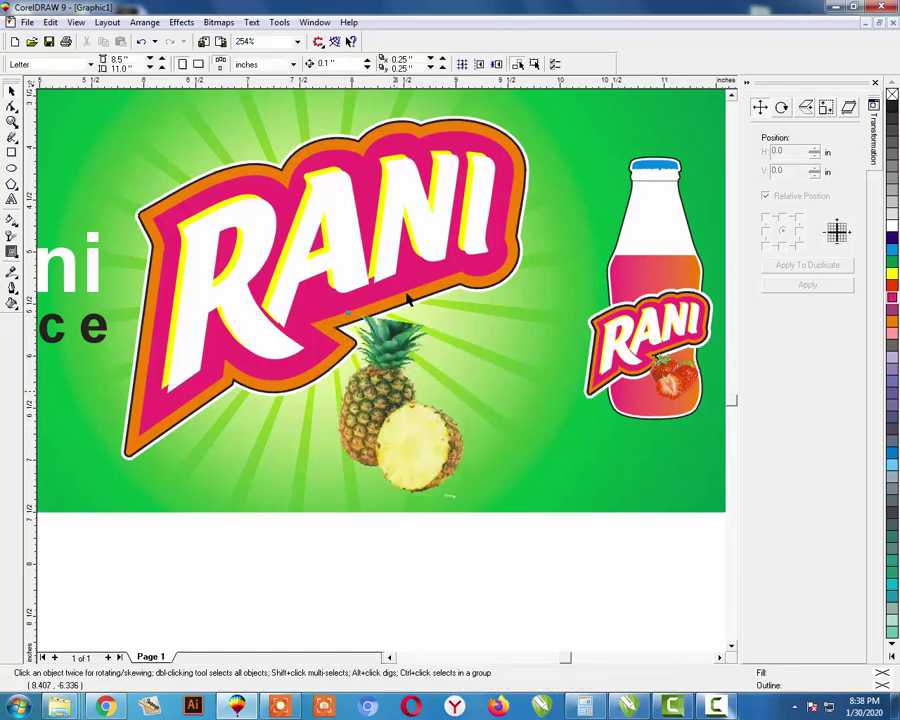
drag(394, 391, 386, 391)
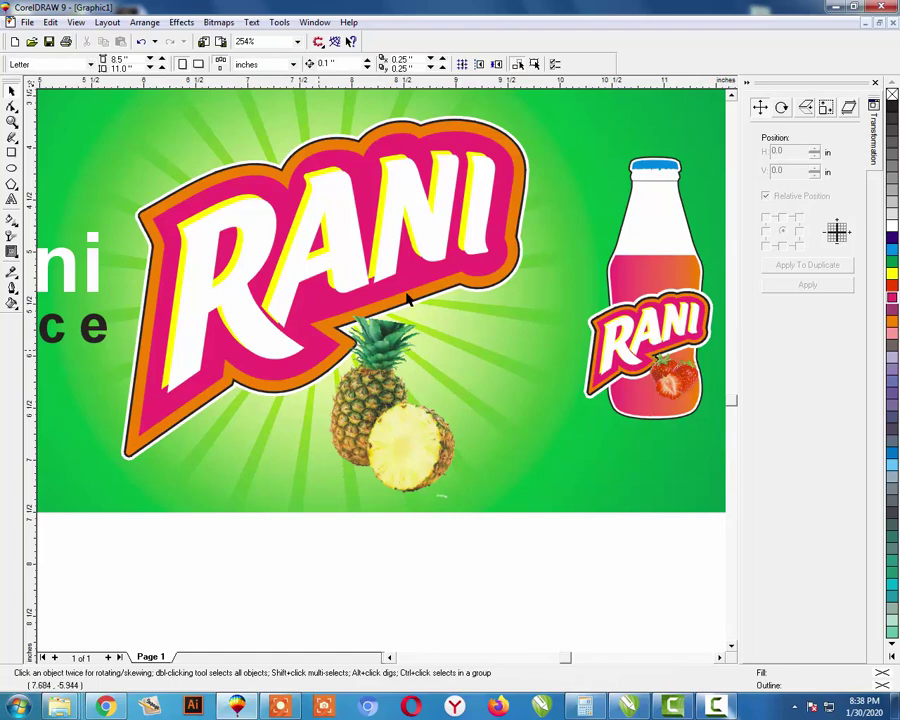
Change the fill of the main logo's orange outer backing shape to green.
click(407, 295)
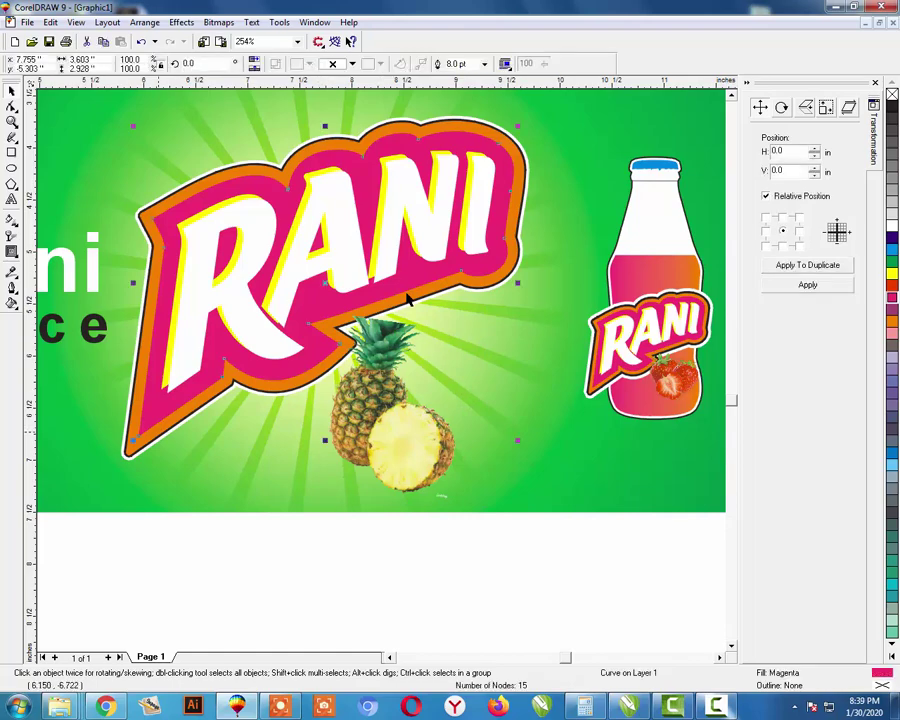
click(407, 297)
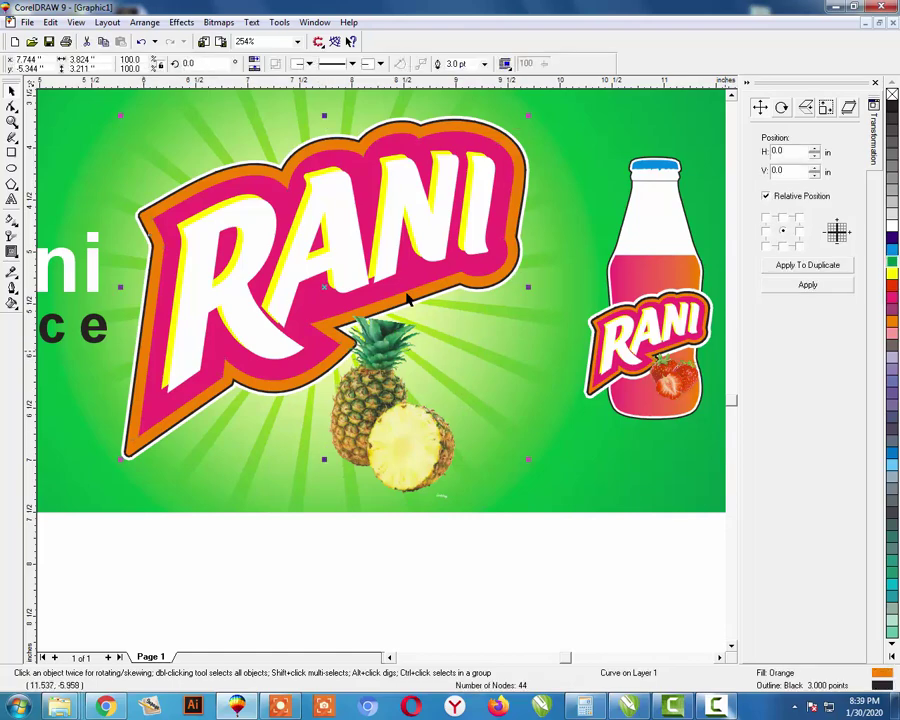
click(891, 262)
Try a uniform fill of C 50, M 100, Y 70, K 0 on the logo's inner backing shape, and undo it.
click(157, 411)
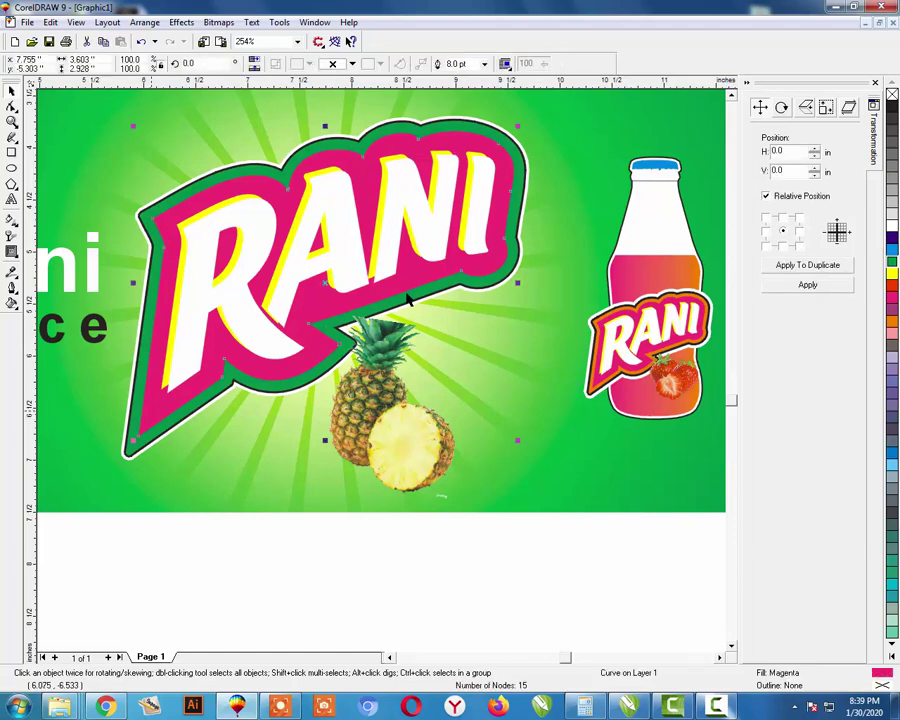
key(F11)
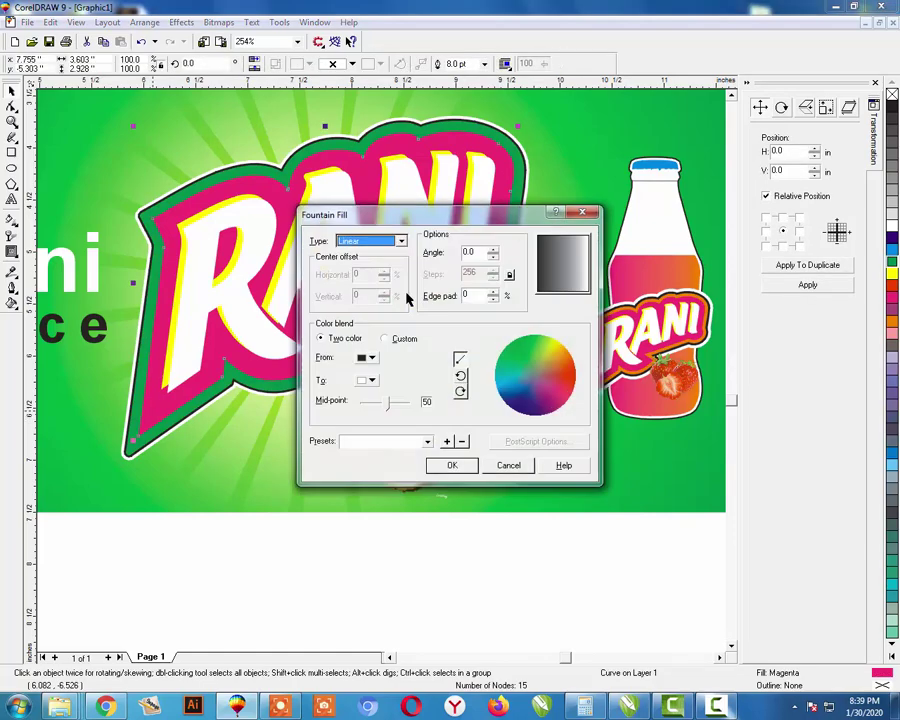
key(Escape)
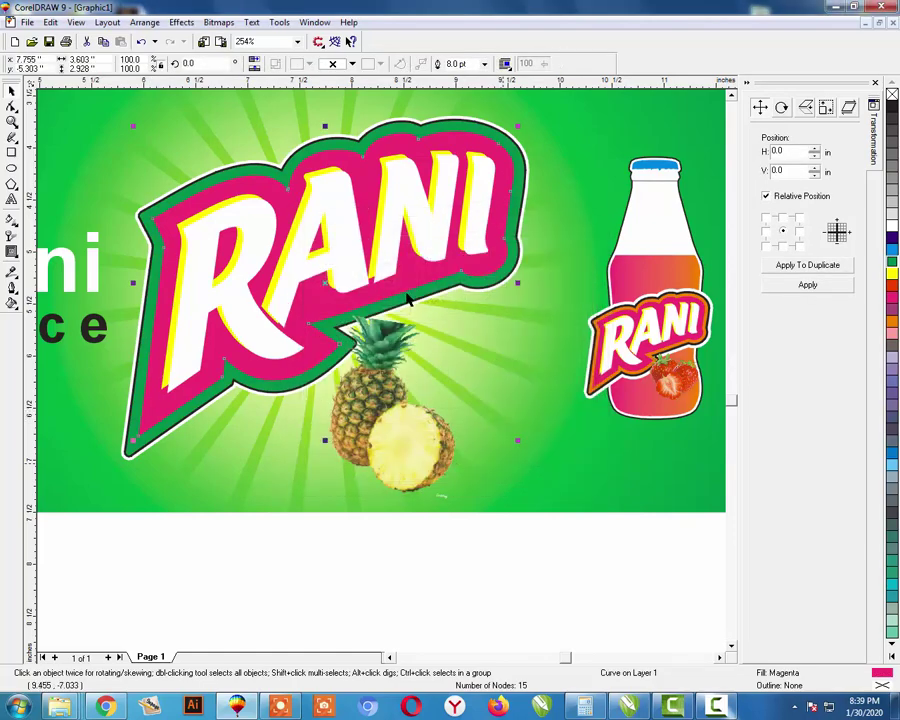
key(shift+F11)
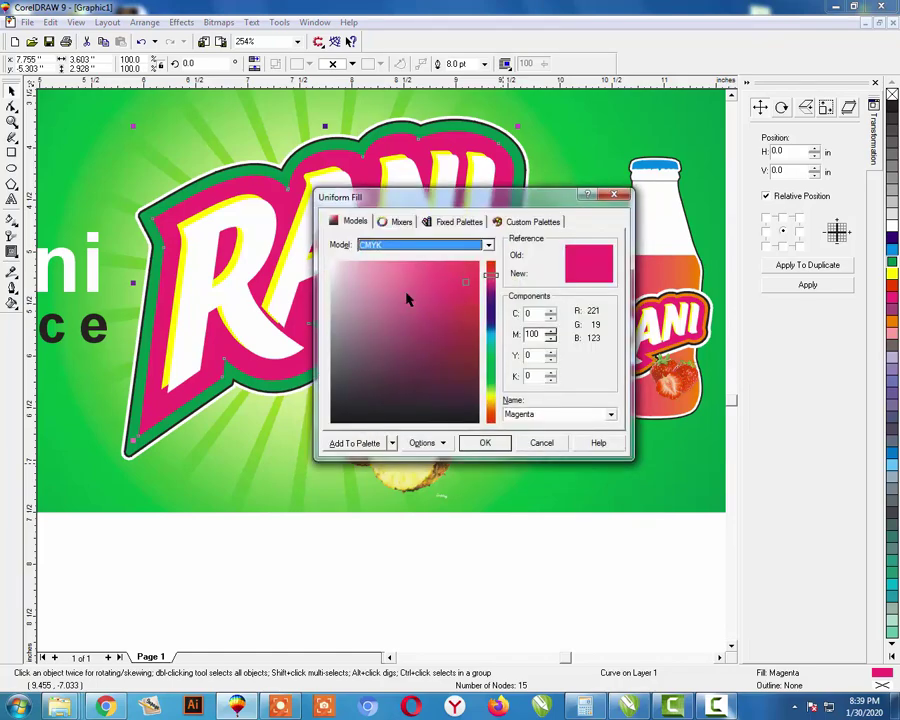
key(Tab)
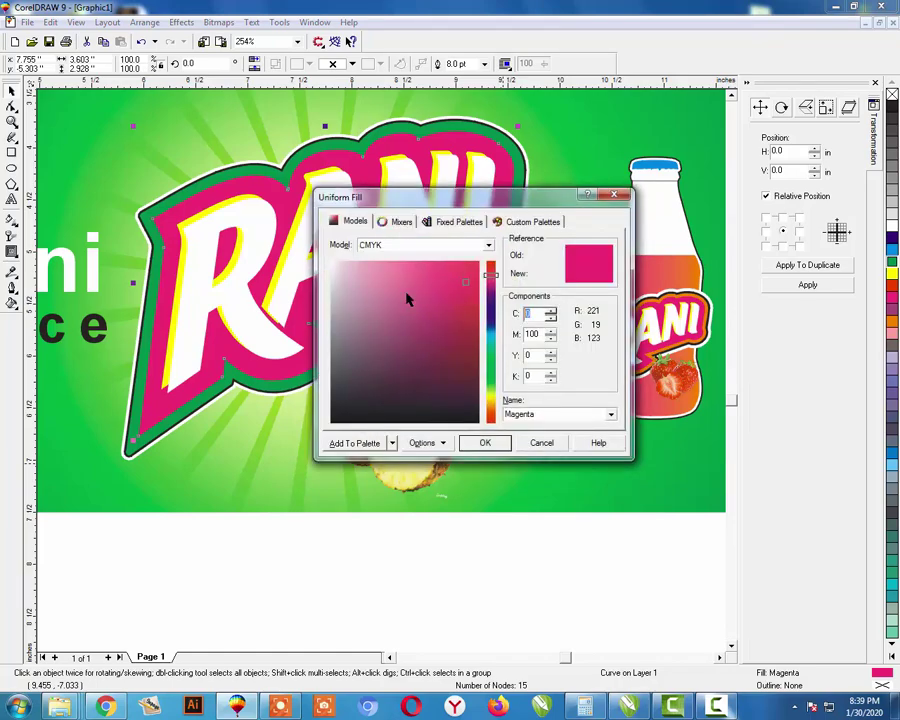
text(50)
key(Tab)
key(Tab)
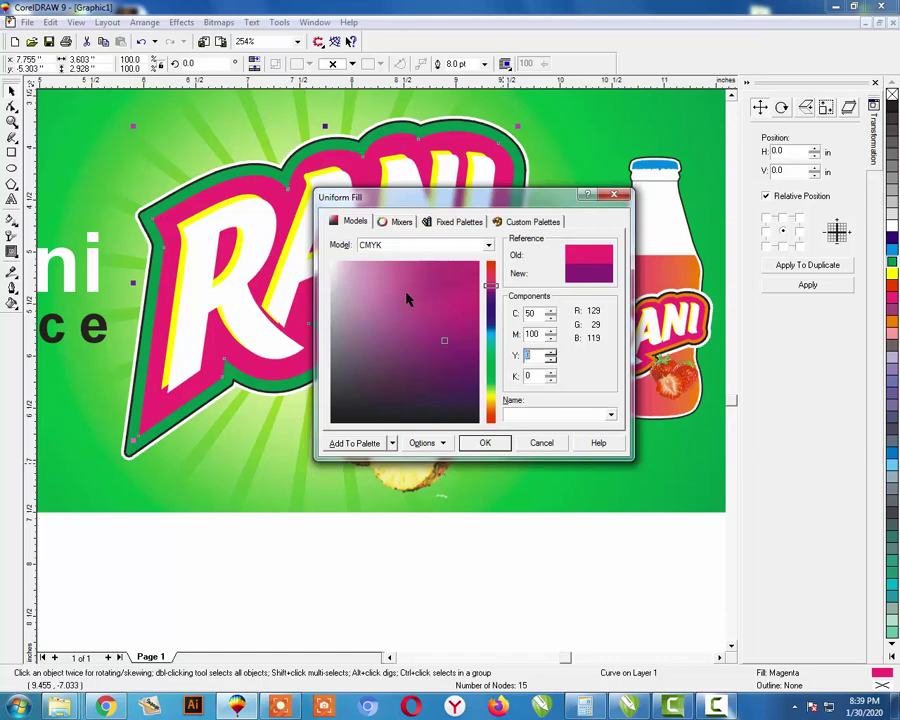
text(70)
key(Return)
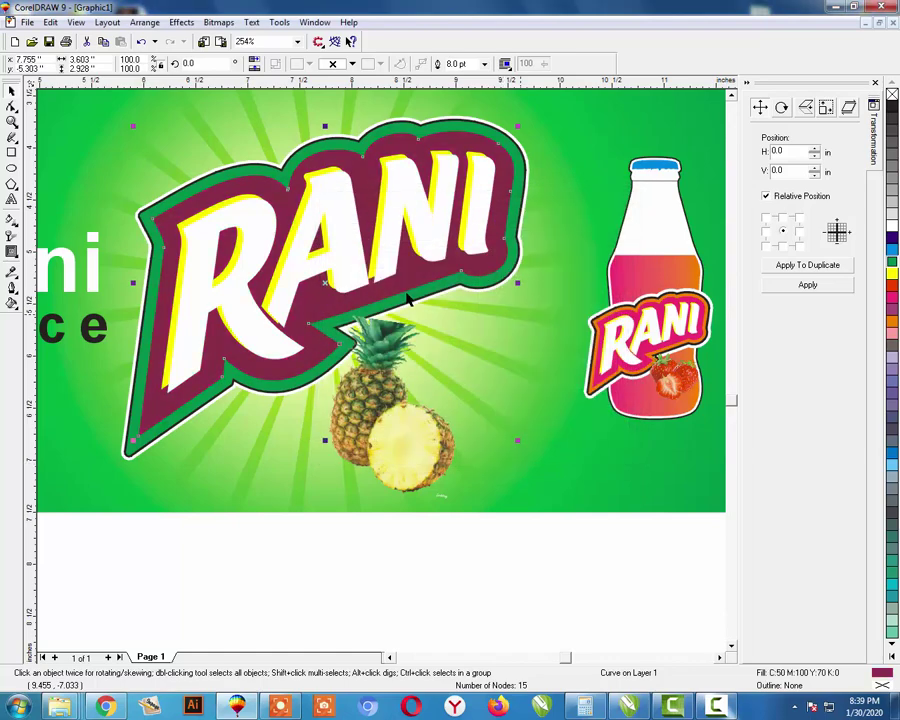
key(ctrl+z)
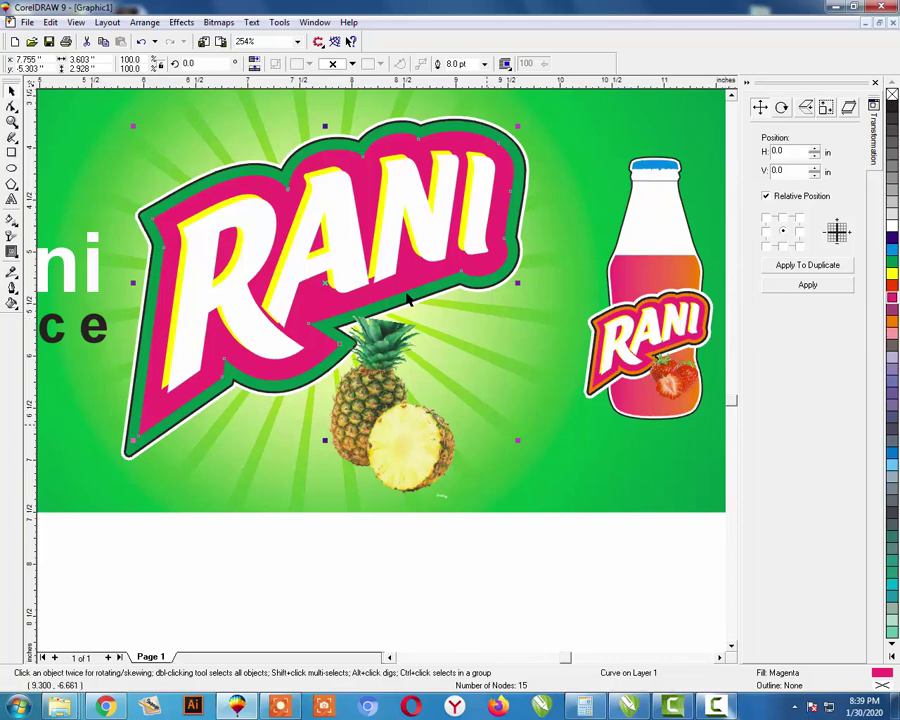
key(Escape)
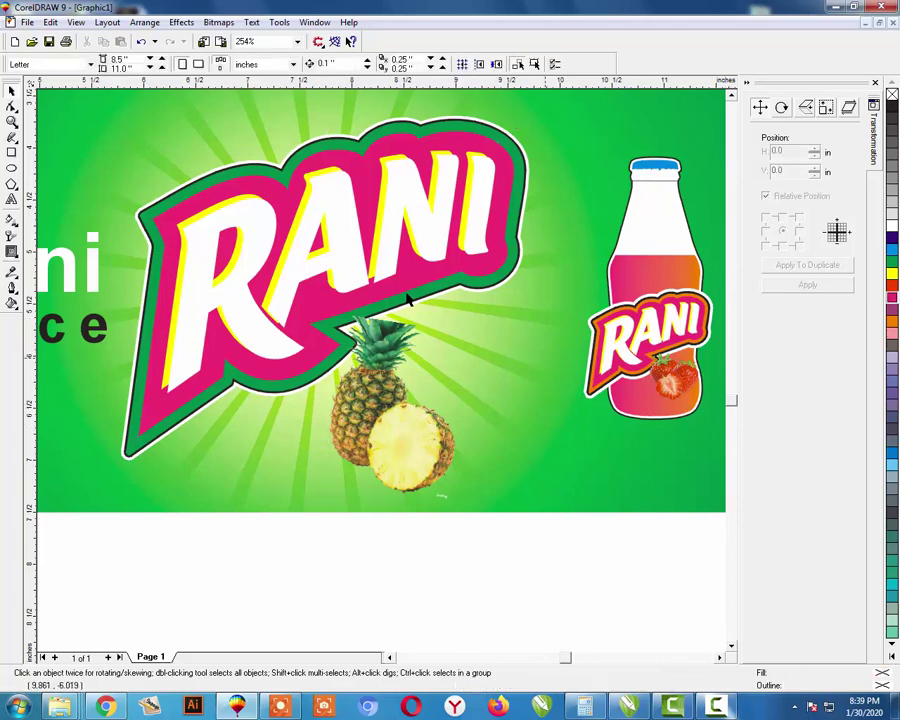
Fill the main logo's white RANI lettering with dark blue.
click(429, 240)
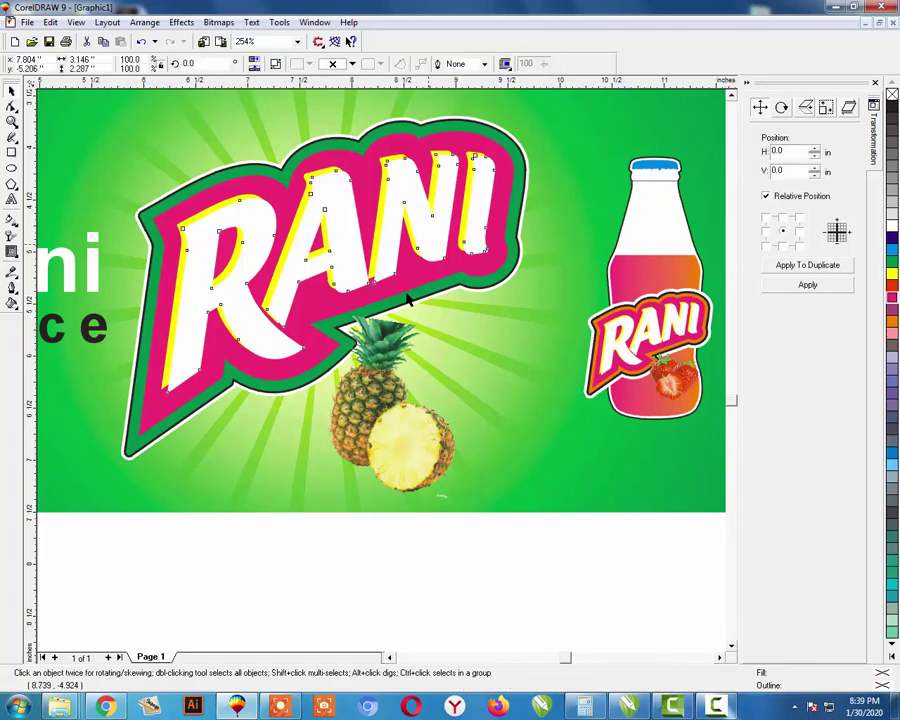
click(891, 106)
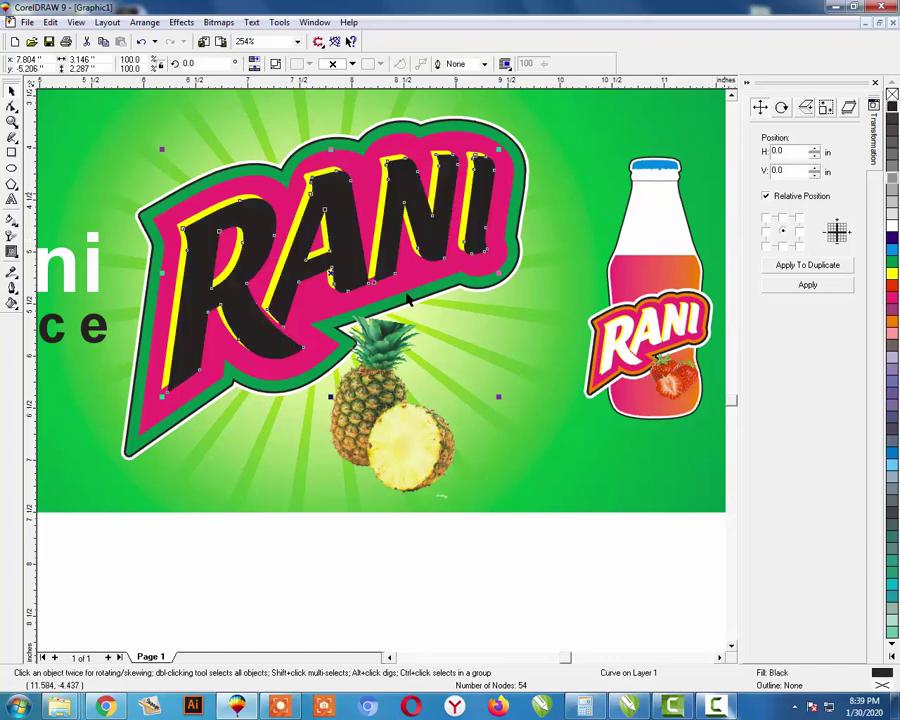
click(891, 237)
click(660, 595)
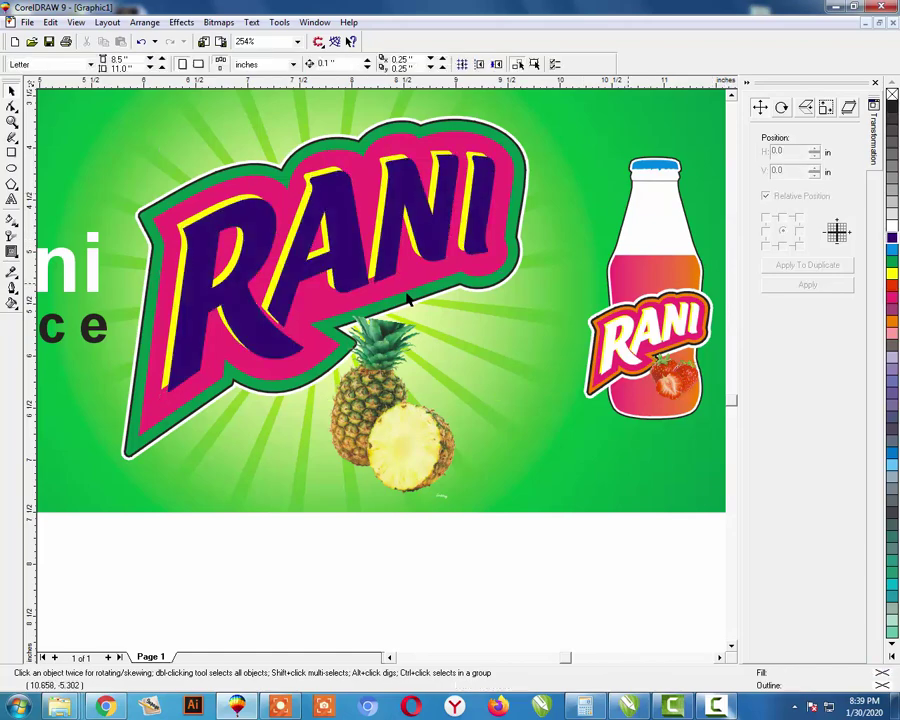
Group the main RANI logo with the pineapple picture and place a copy of the group beside the bottle.
key(F3)
mouse_move(263, 335)
mouse_down()
mouse_move(372, 420)
mouse_move(386, 421)
mouse_up()
key(ctrl+g)
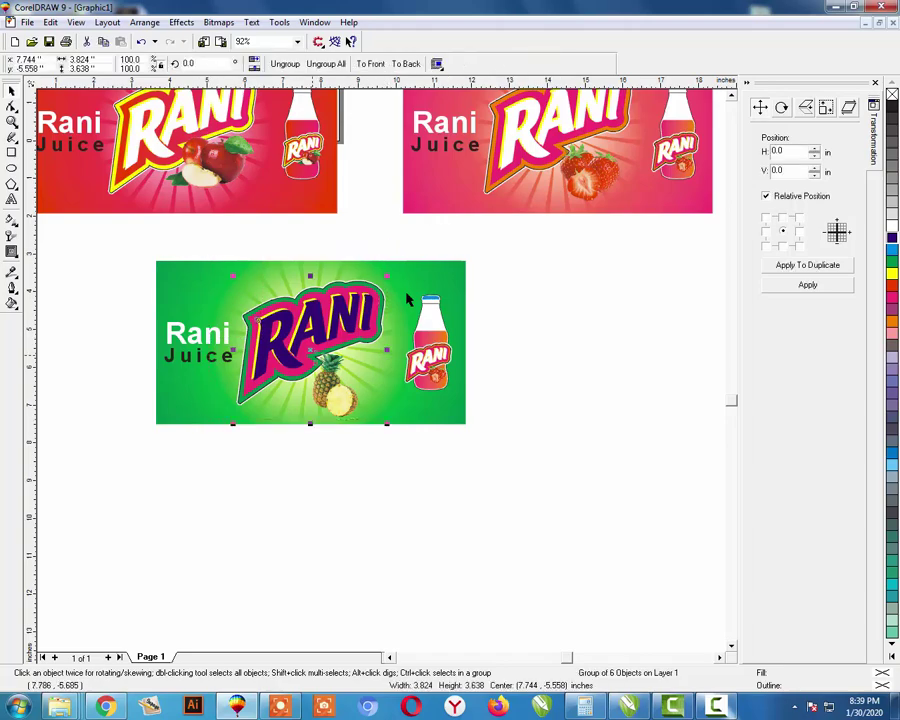
drag(310, 343, 512, 361)
Delete the small strawberry RANI logo from the green banner's bottle.
click(424, 363)
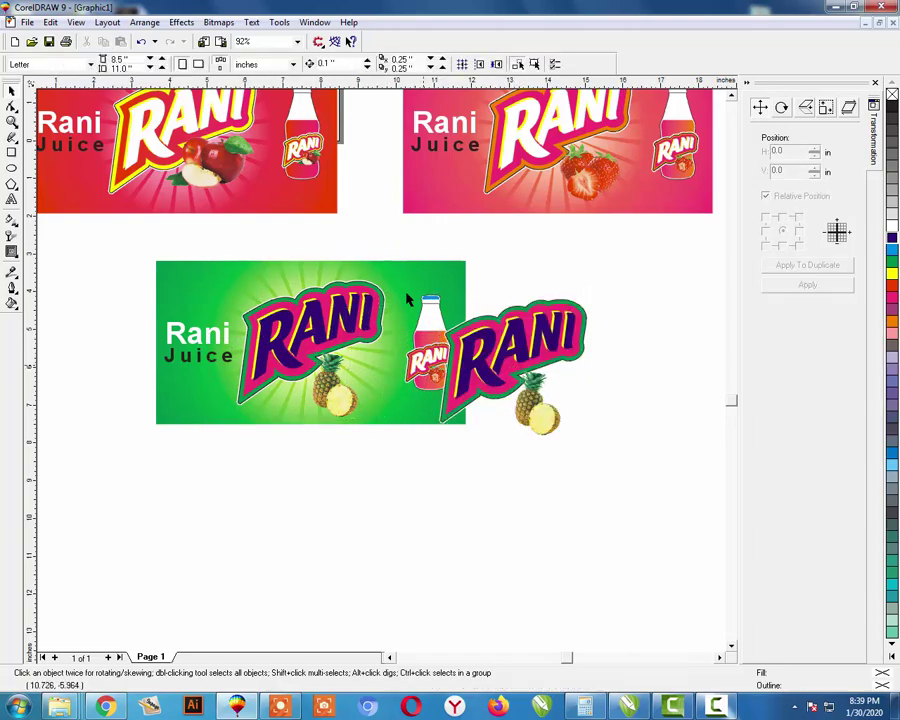
key(Delete)
Scale the copied logo and pineapple group down about its centre to bottle-label size, about 1.5 inches wide.
click(491, 346)
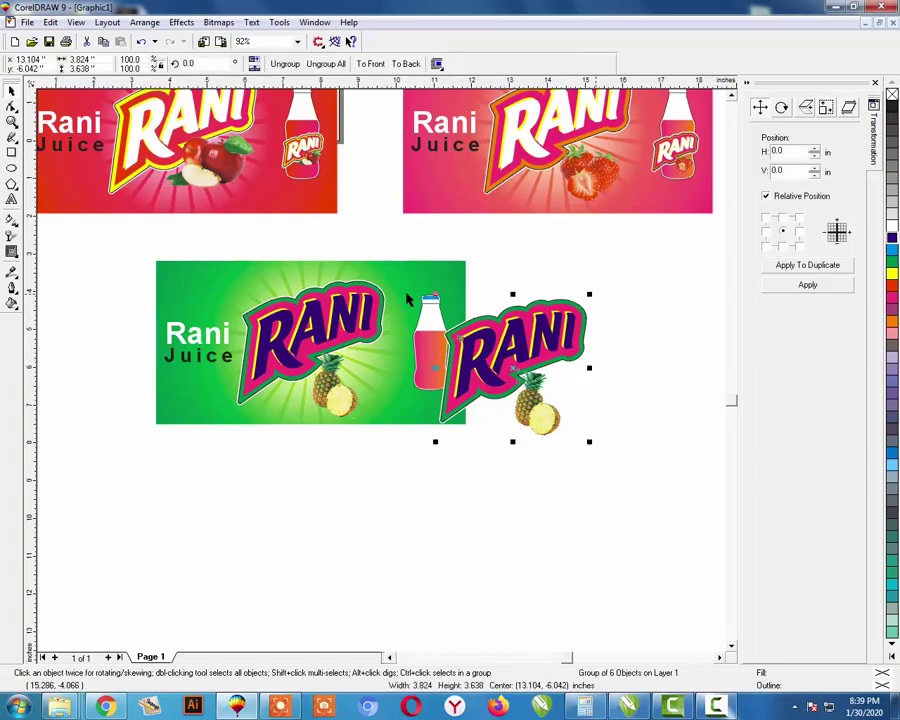
drag(589, 294, 580, 302)
key(ctrl+r)
key(ctrl+r)
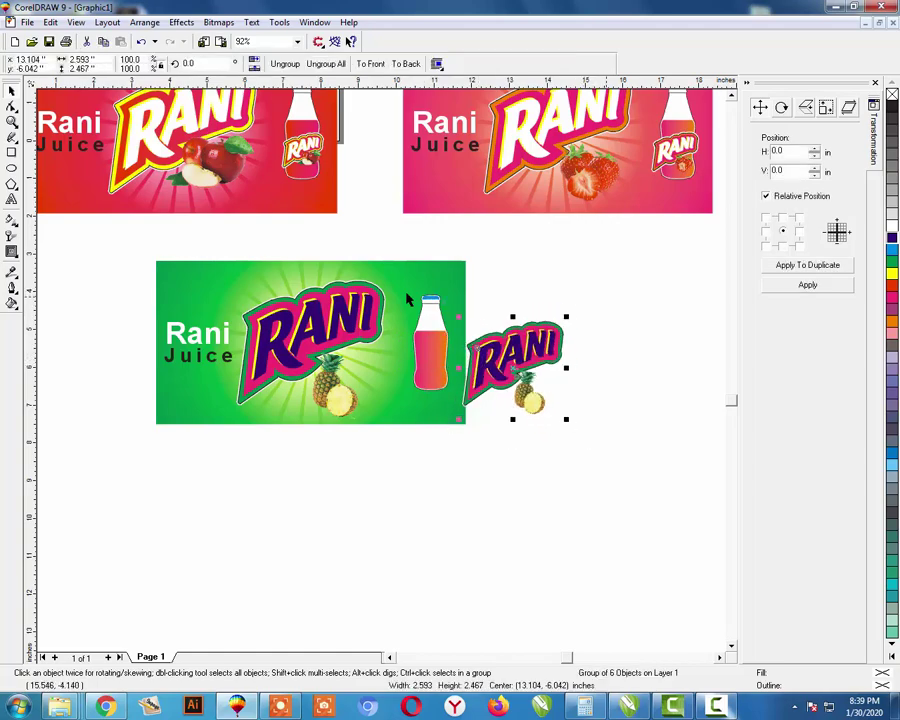
key(ctrl+z)
key(ctrl+z)
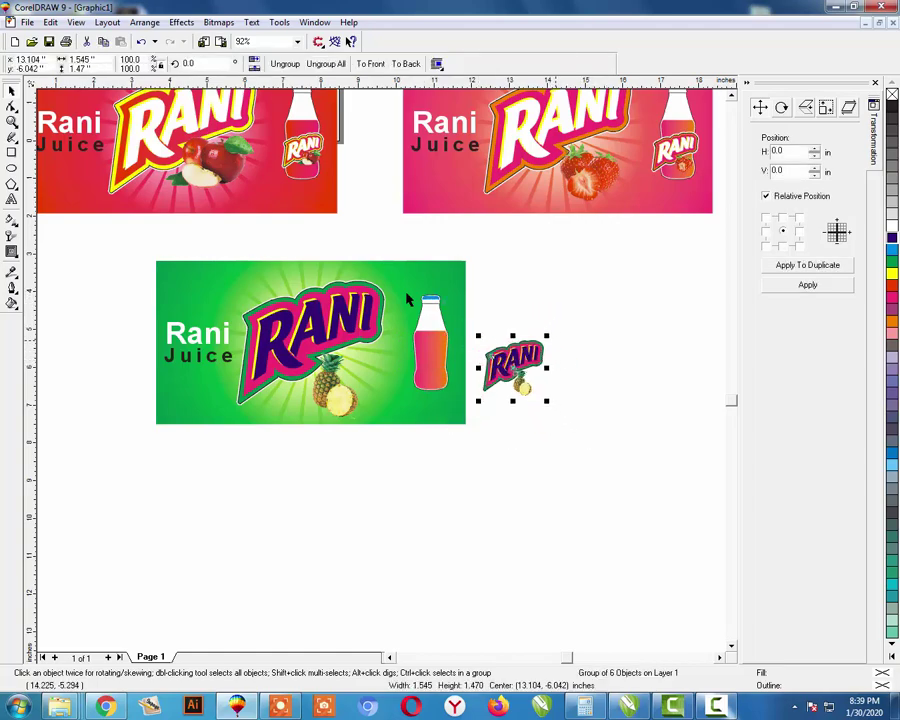
key(ctrl+z)
key(Escape)
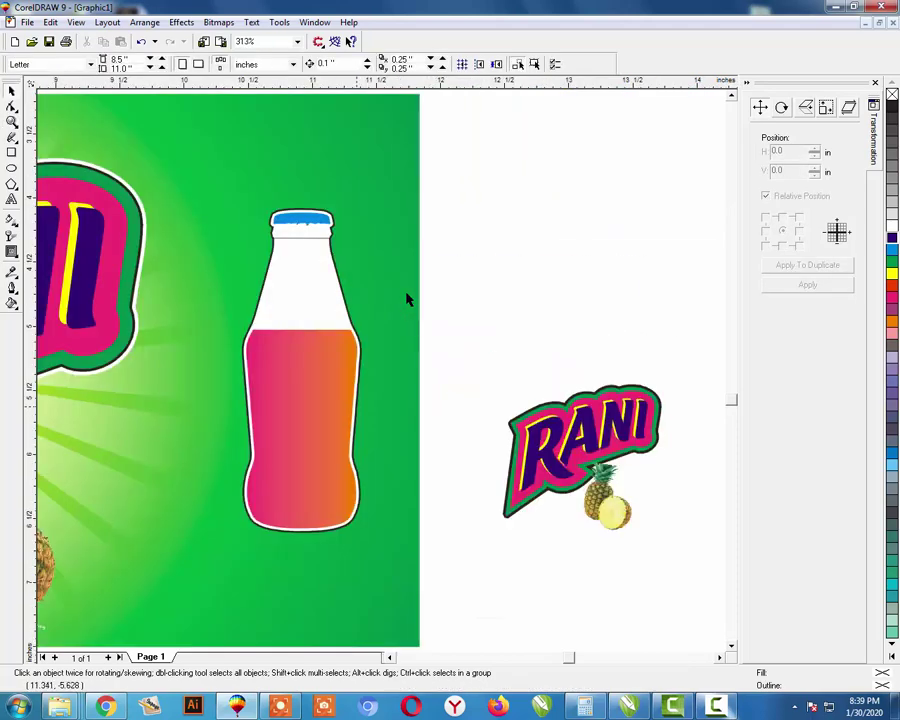
Change the bottle's juice shape to a linear two-colour fountain fill from green to yellow.
click(314, 403)
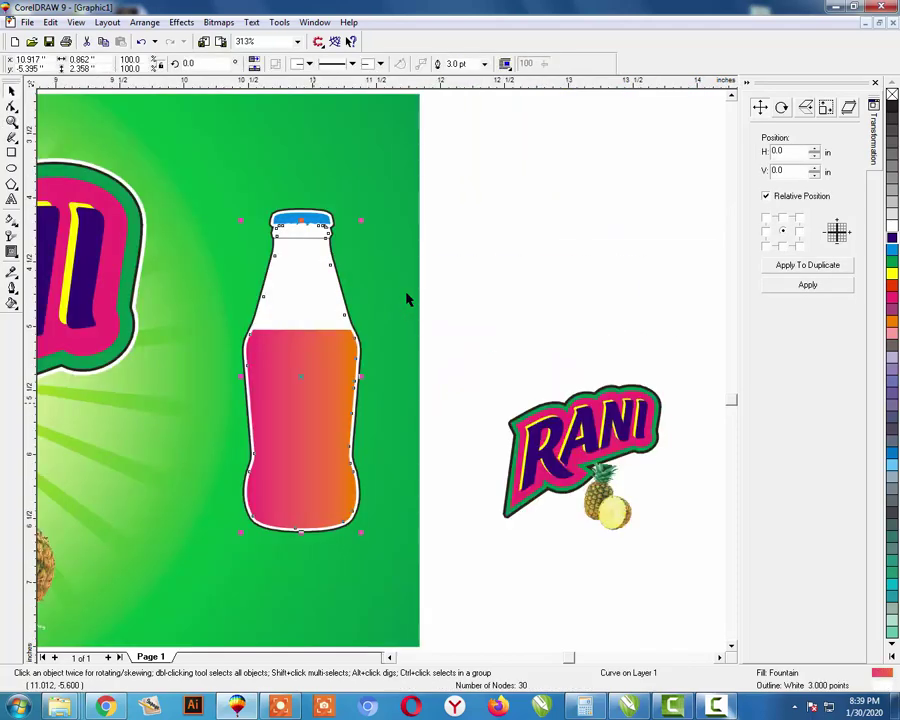
key(F11)
click(372, 357)
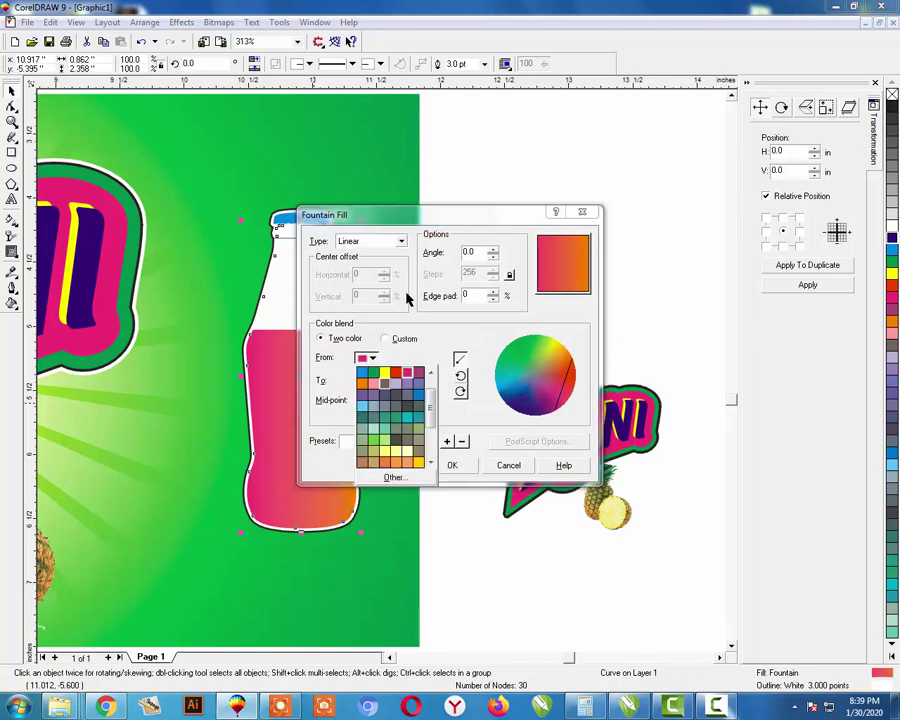
click(431, 372)
click(431, 372)
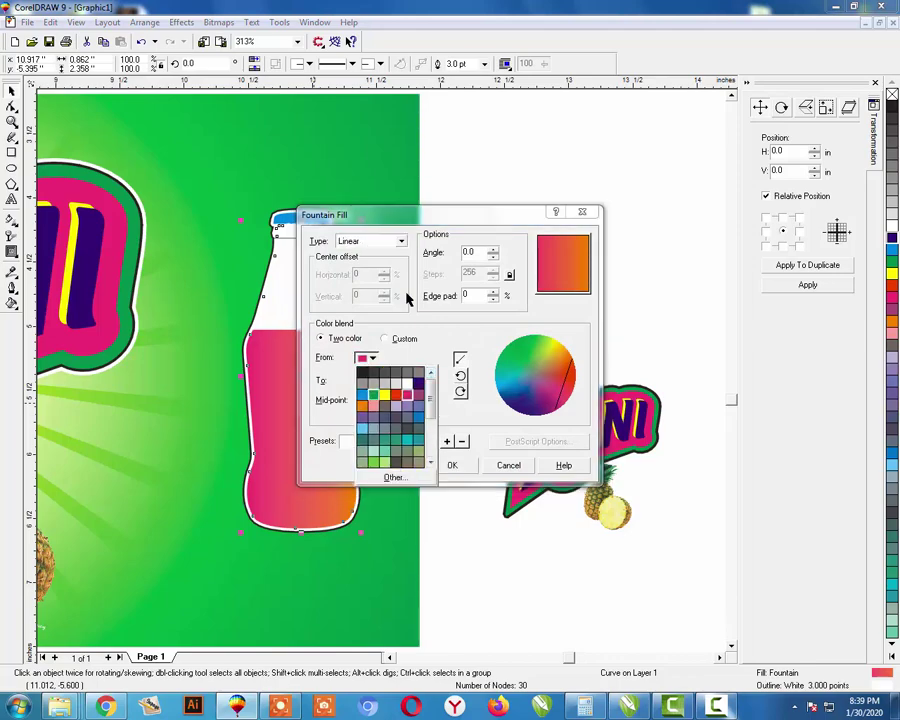
click(373, 394)
click(372, 380)
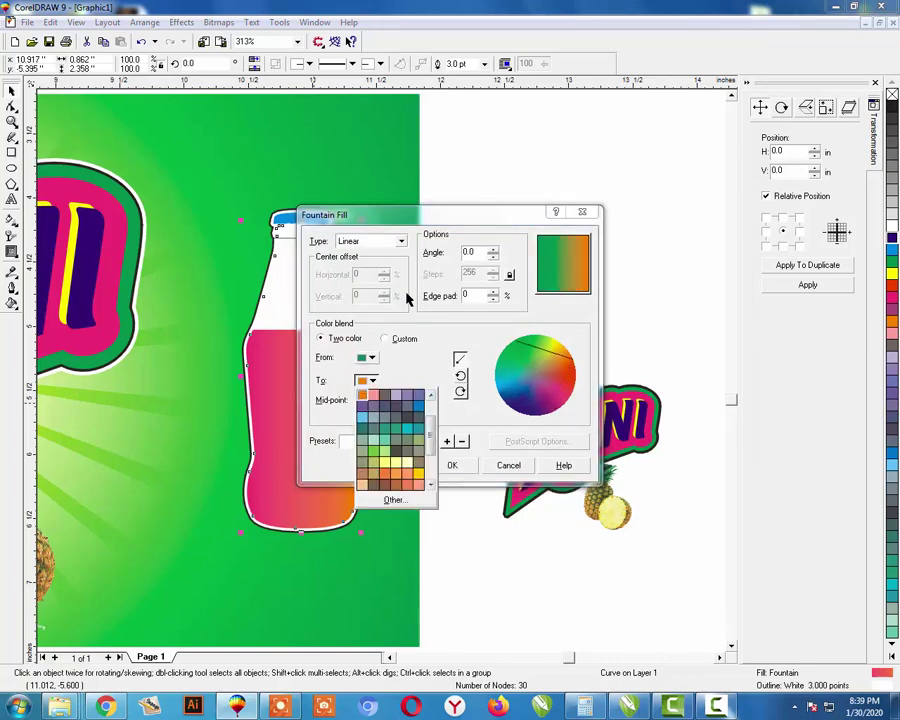
key(Return)
key(Return)
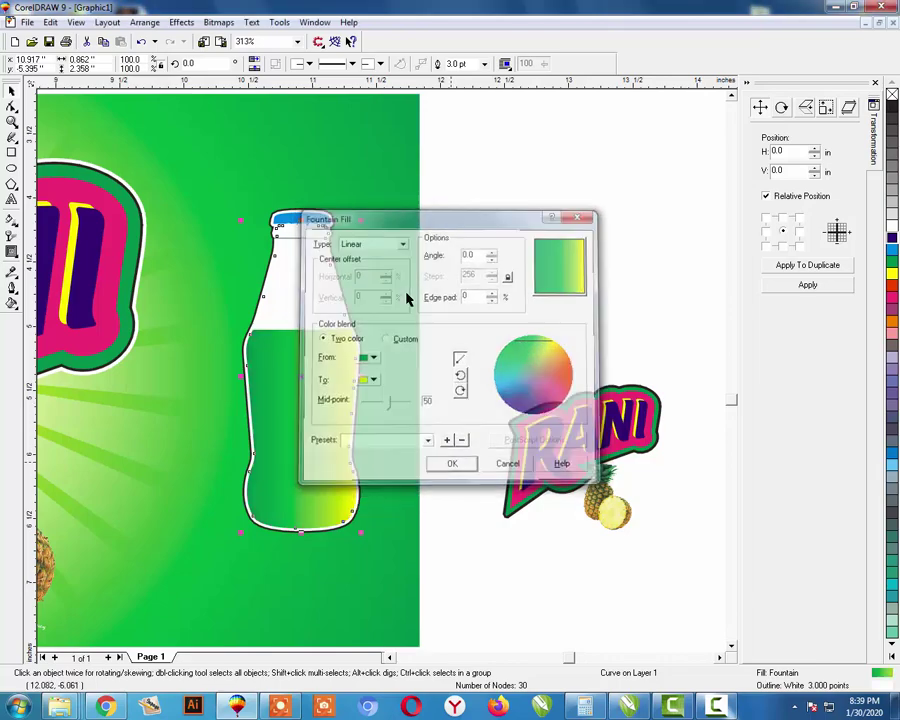
key(Escape)
Fill the blue cap of the green banner's bottle with black.
key(Tab)
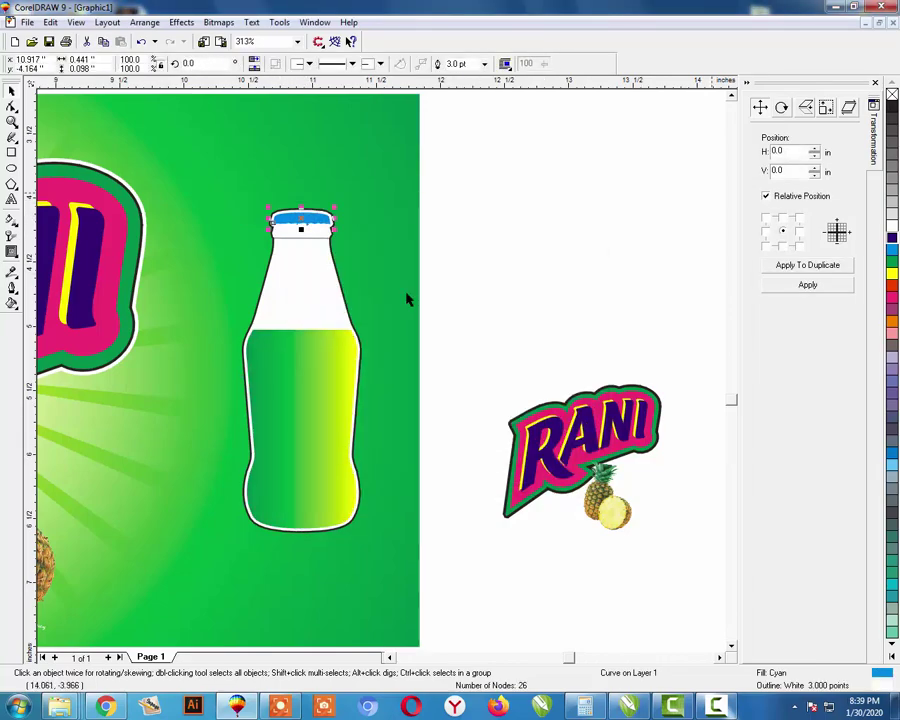
click(892, 106)
key(Escape)
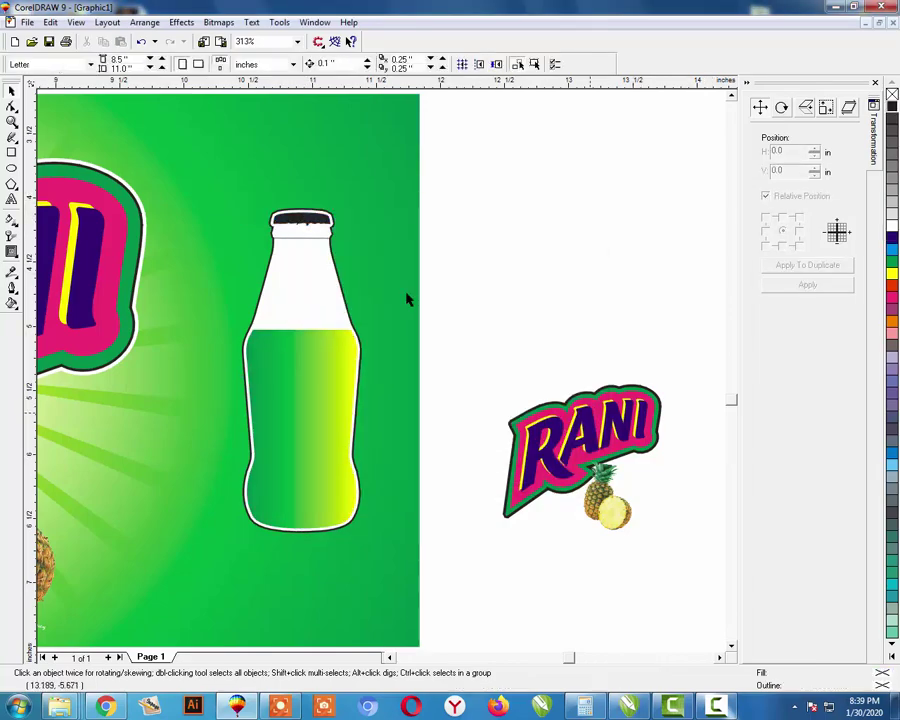